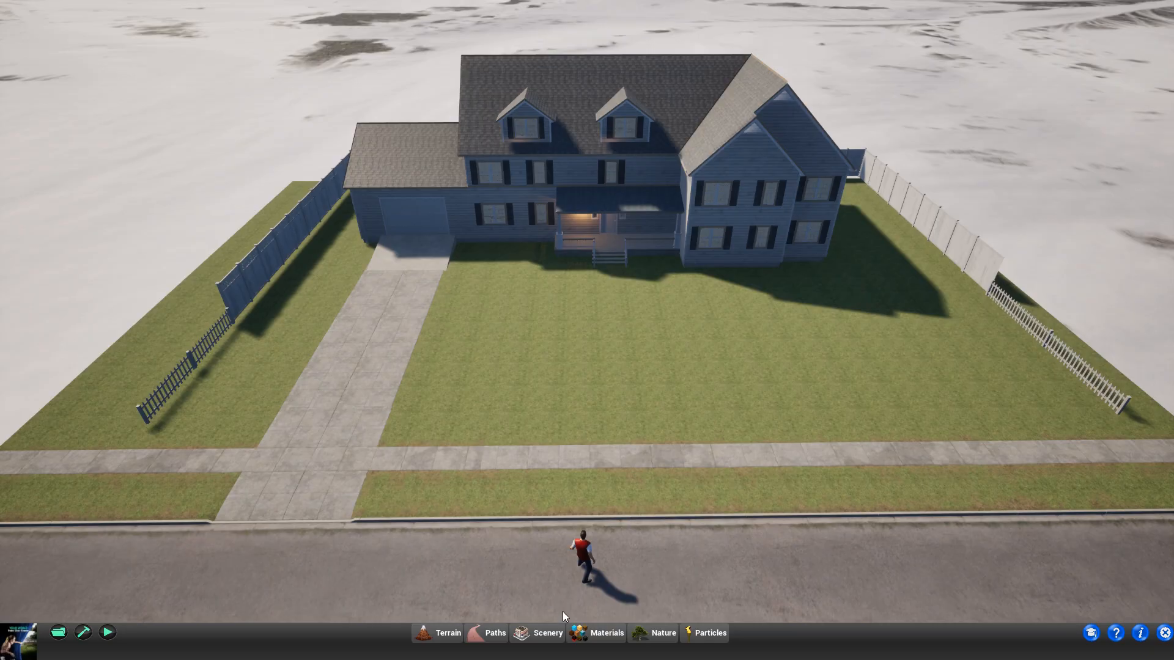
Step: Cover the house's front yard with the white snow ground material
left_click(538, 633)
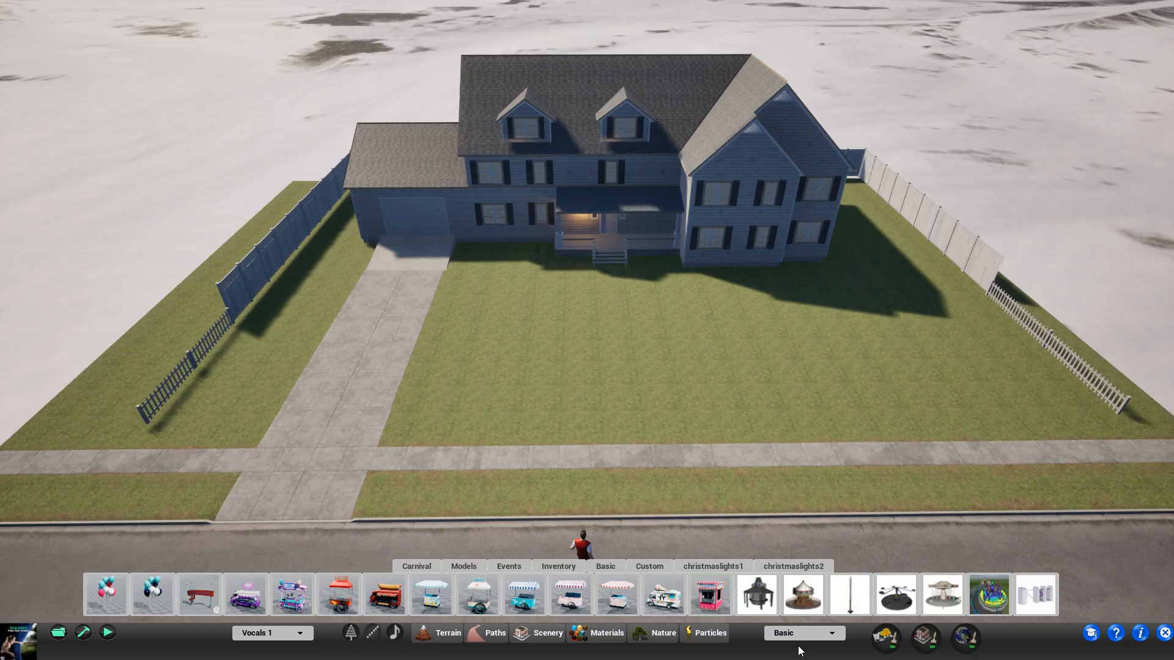
left_click(609, 638)
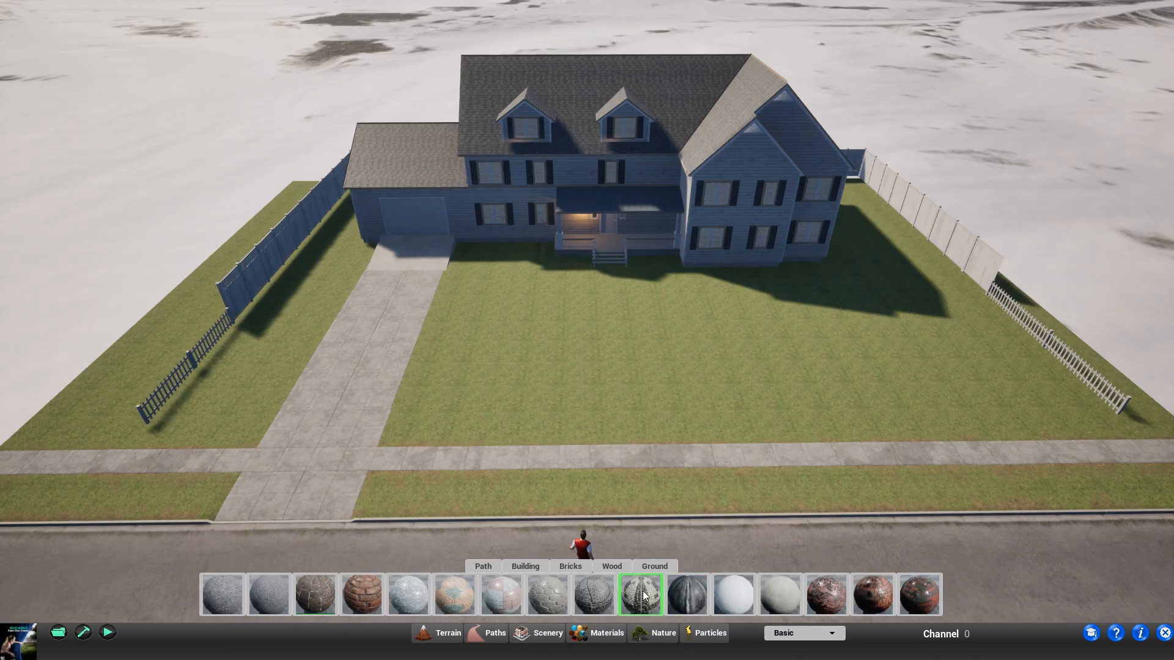
left_click(660, 568)
left_click(697, 605)
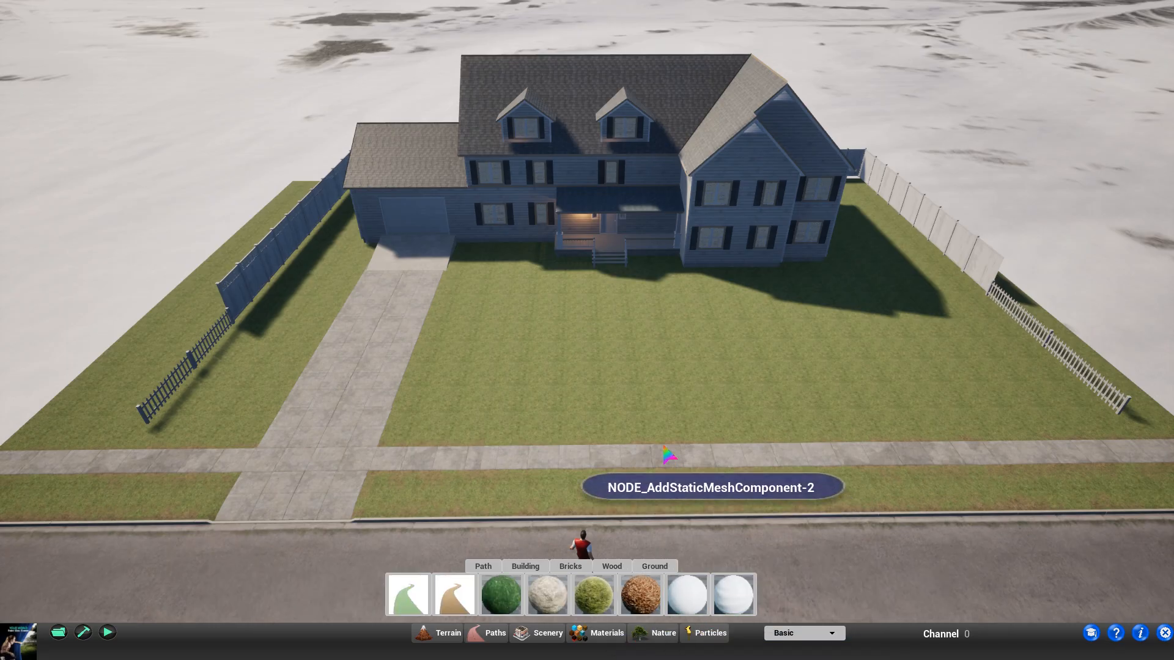
left_click(613, 353)
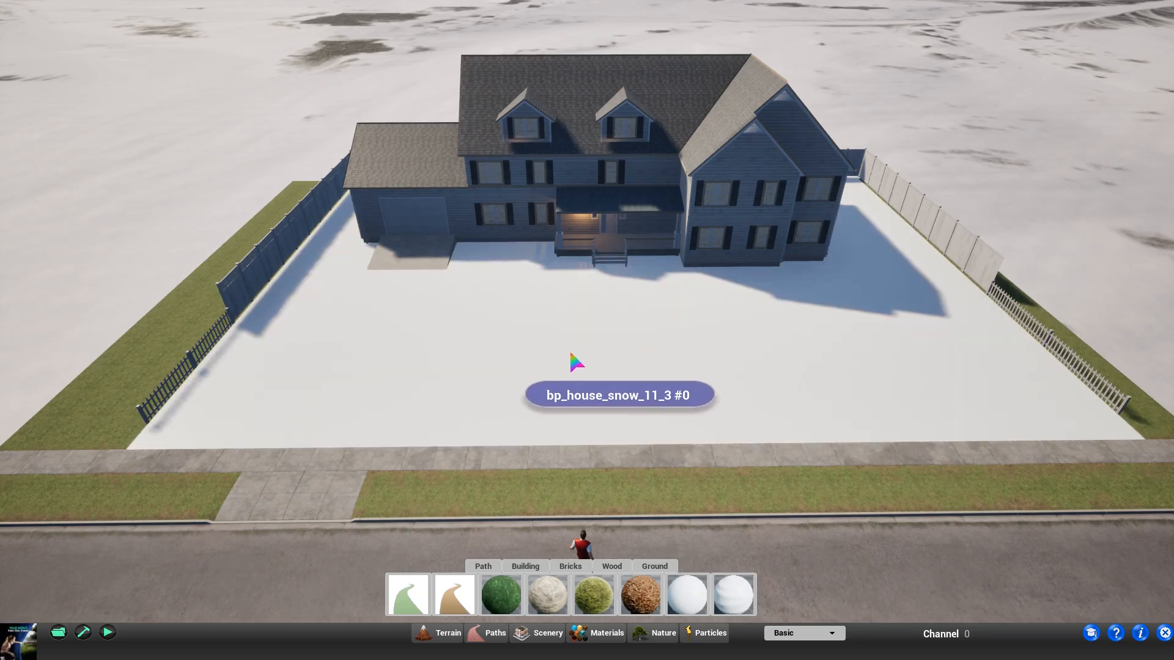
right_click(565, 366)
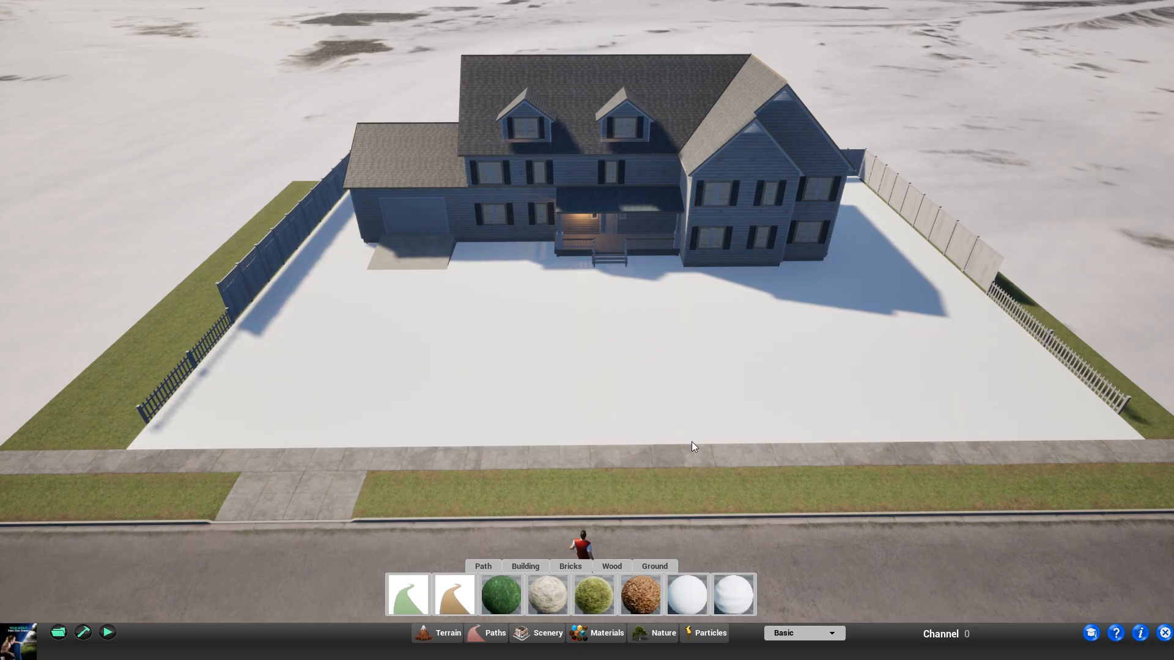
right_click_drag(663, 489, 661, 489)
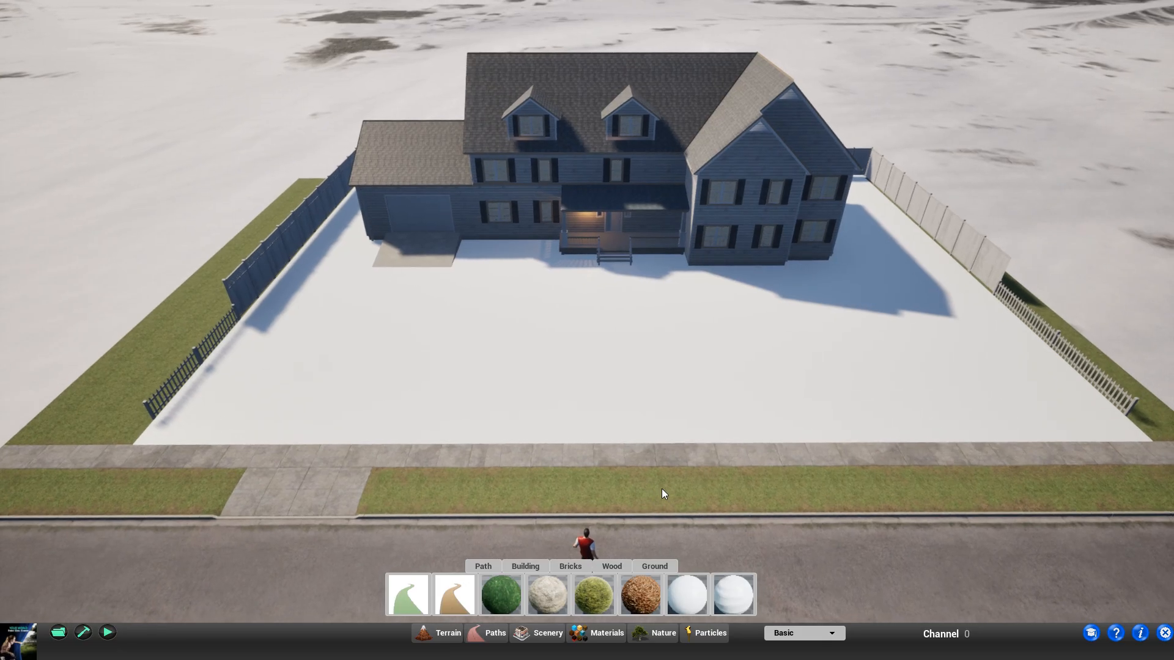
Step: Browse the christmaslights1 and christmaslights2 scenery sets and the decorations in the Christmaslights pack, returning to the Basic pack's christmaslights2 set
left_click(564, 633)
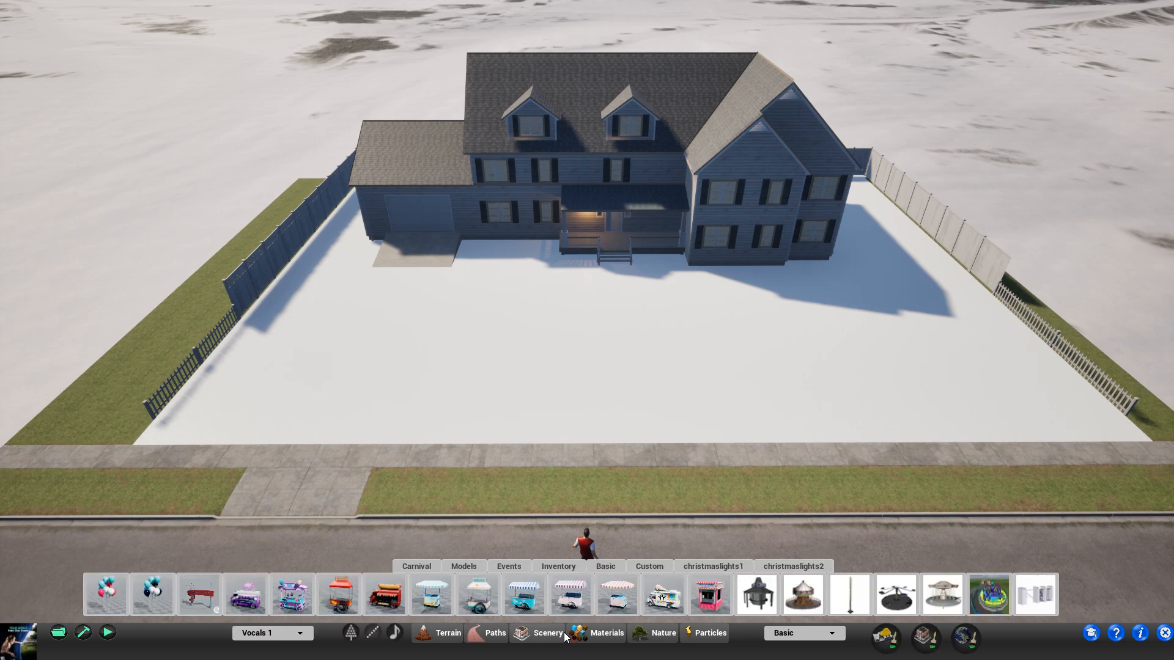
left_click(721, 570)
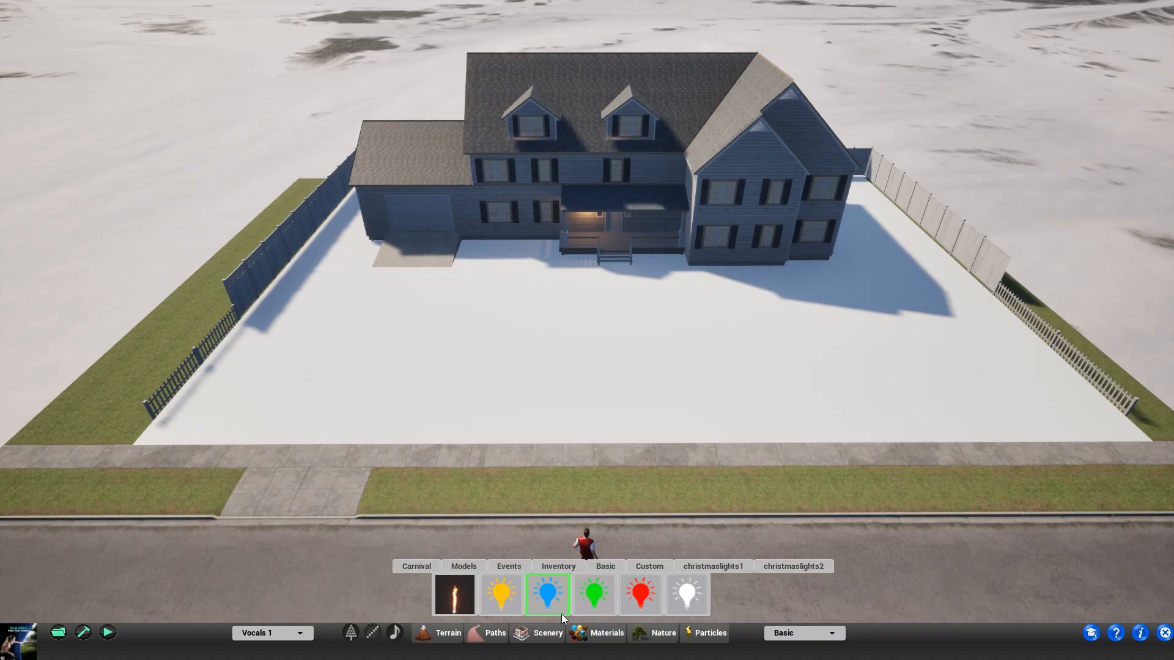
left_click(818, 566)
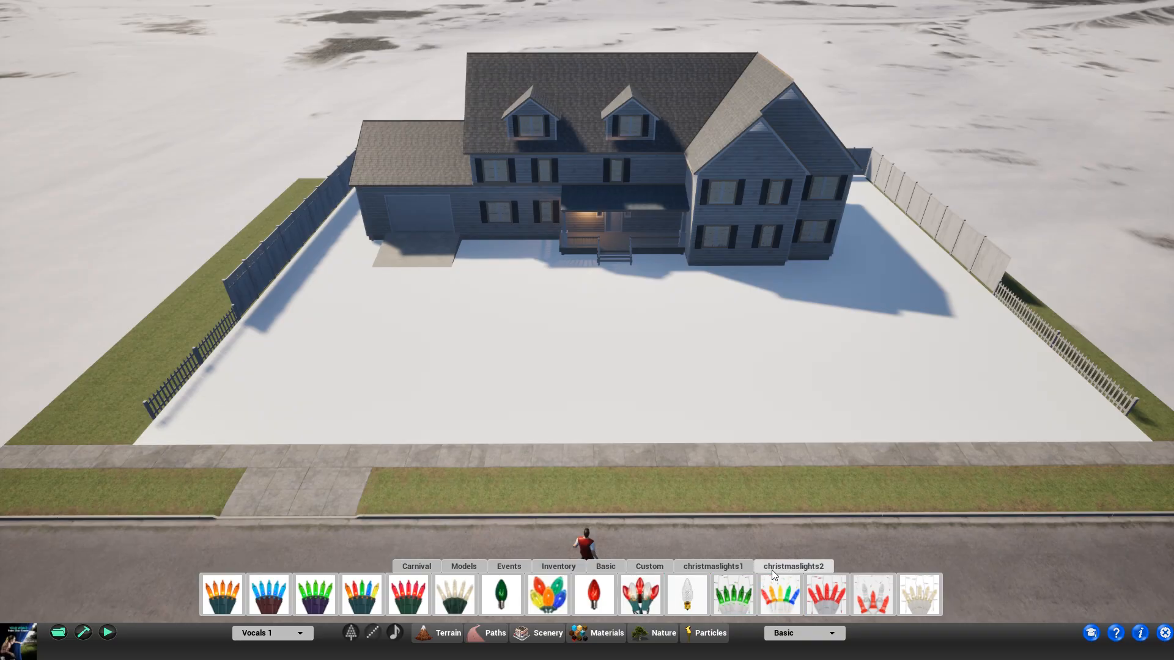
left_click(803, 636)
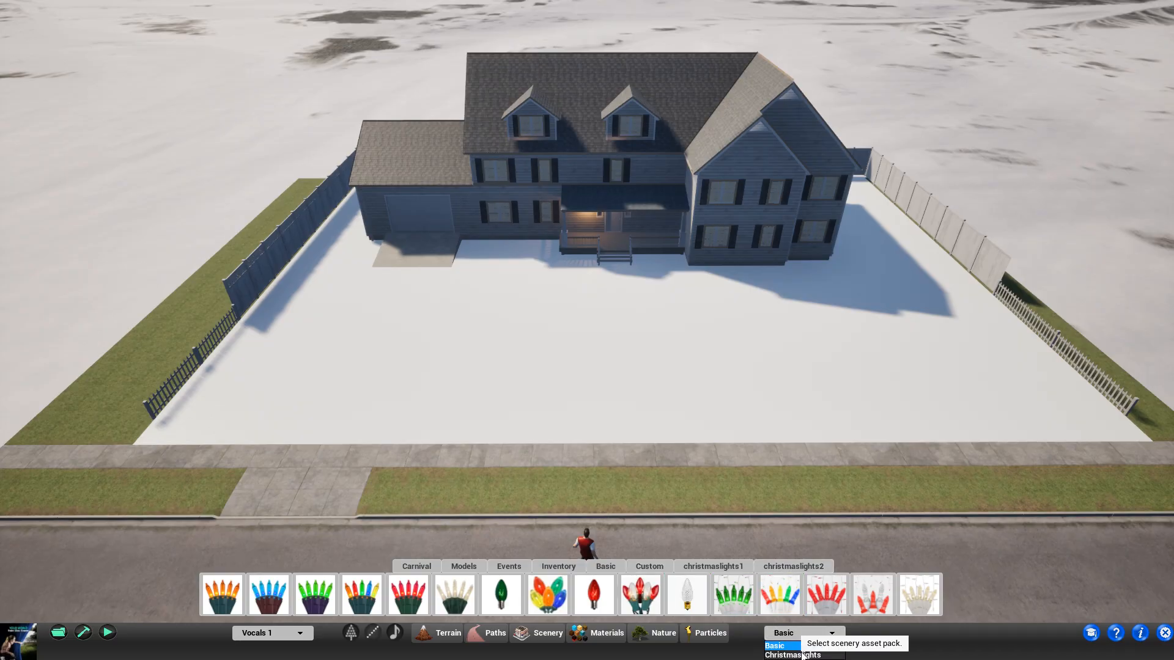
left_click(788, 645)
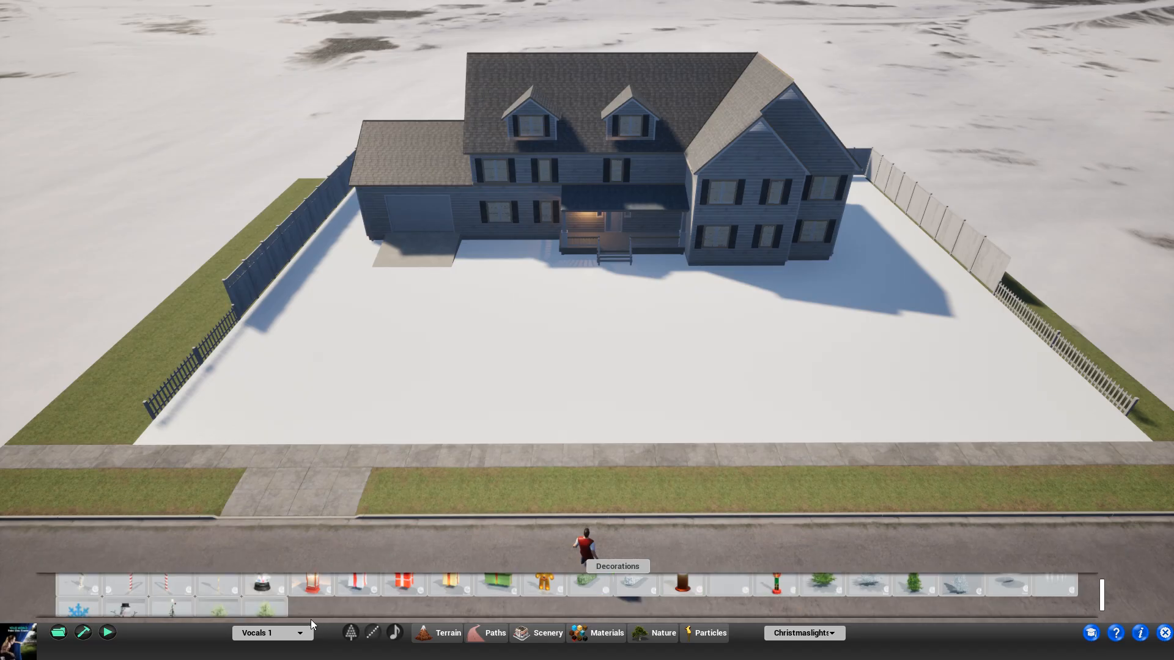
left_click(804, 634)
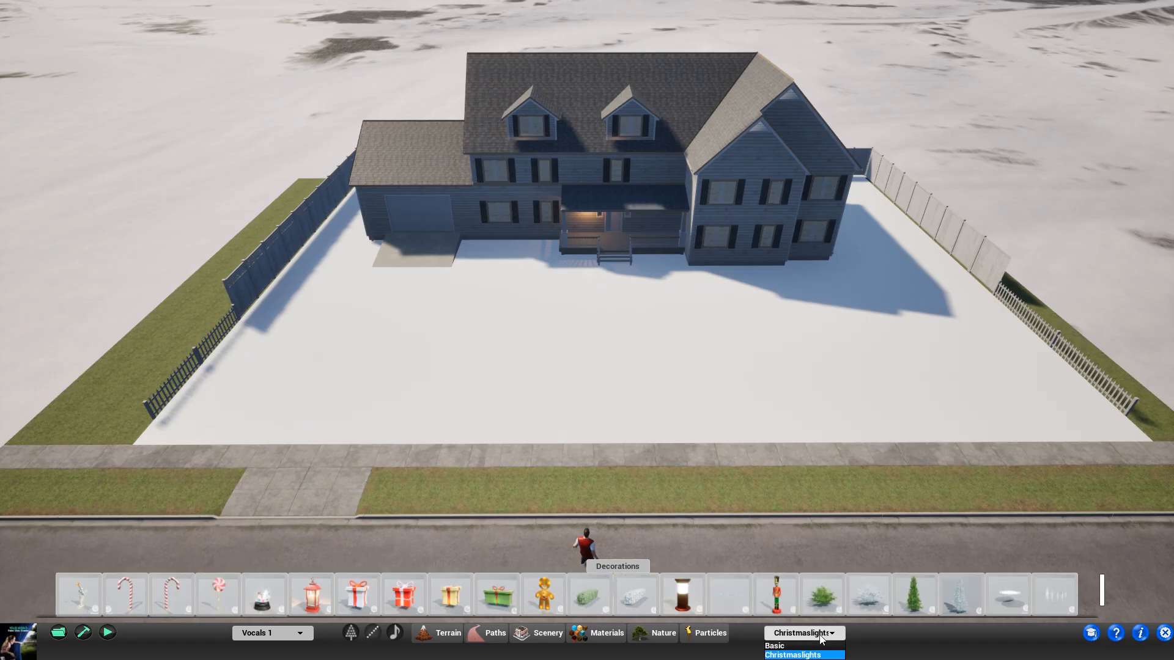
left_click(775, 646)
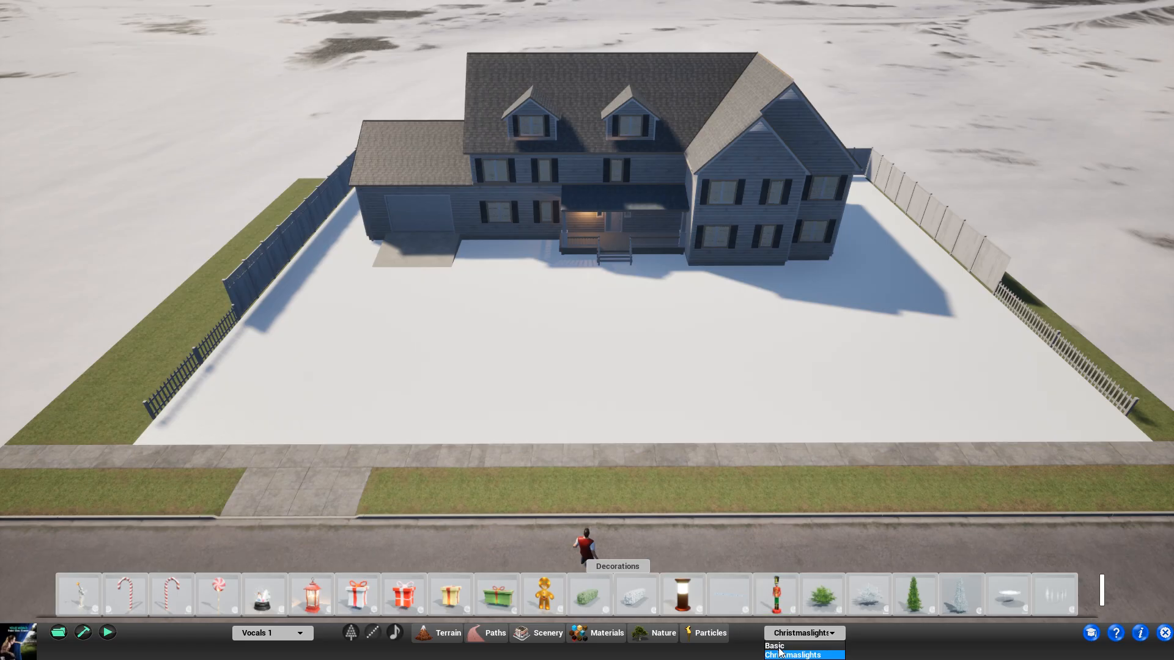
left_click(790, 566)
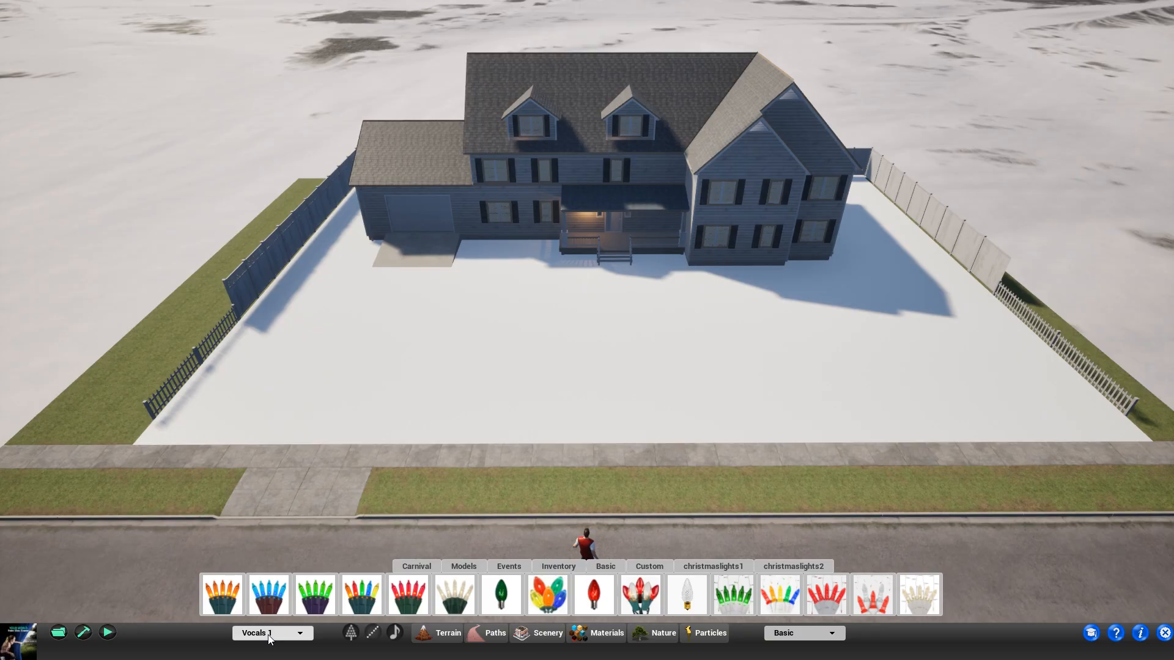
Step: Look through the list of available channels, from Vocals 1 to Special Effect 1, without changing the selection
left_click(324, 593)
left_click(269, 633)
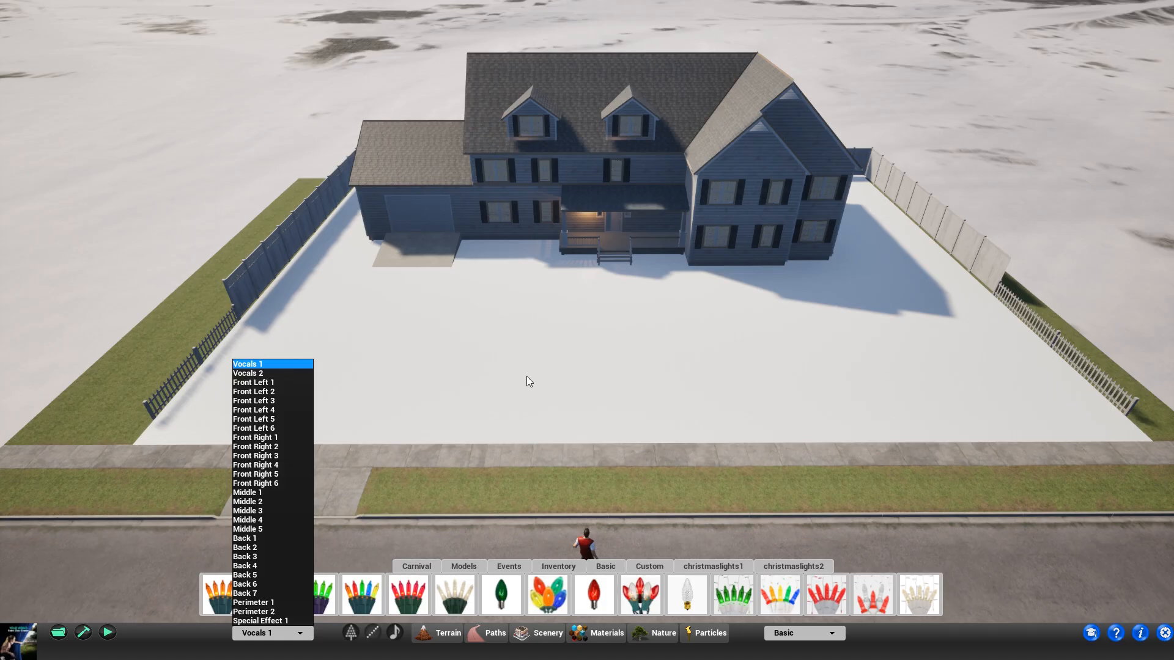
left_click(575, 393)
Step: View the list of topics in the Tutorials window and close it
key("a")
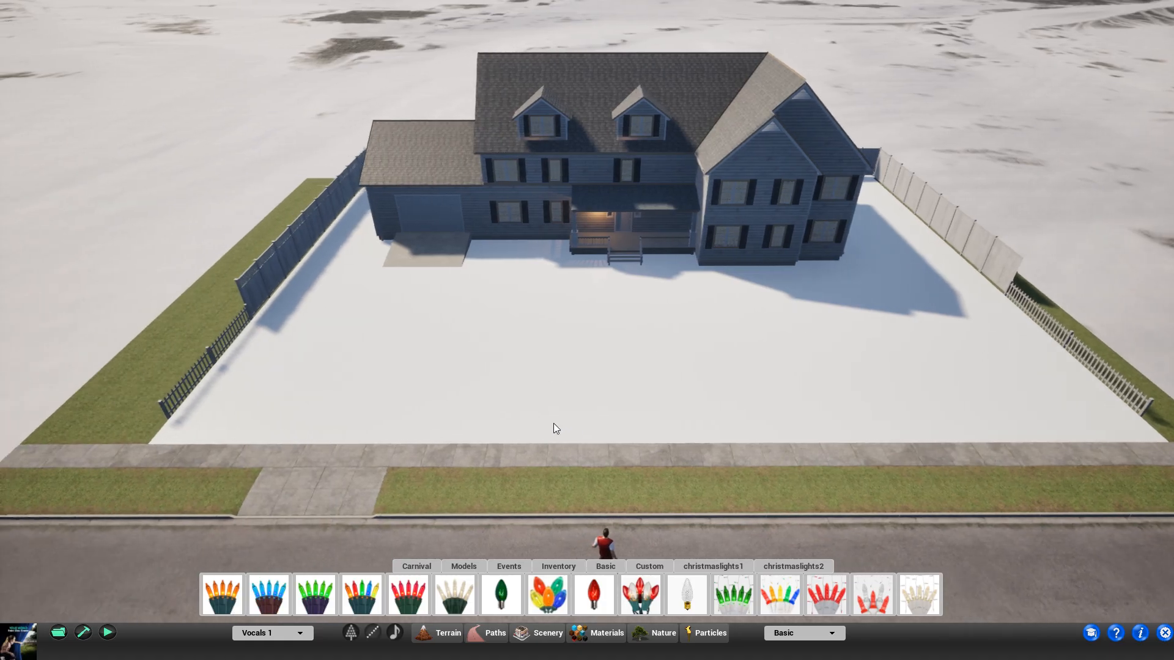
key("d")
key("d")
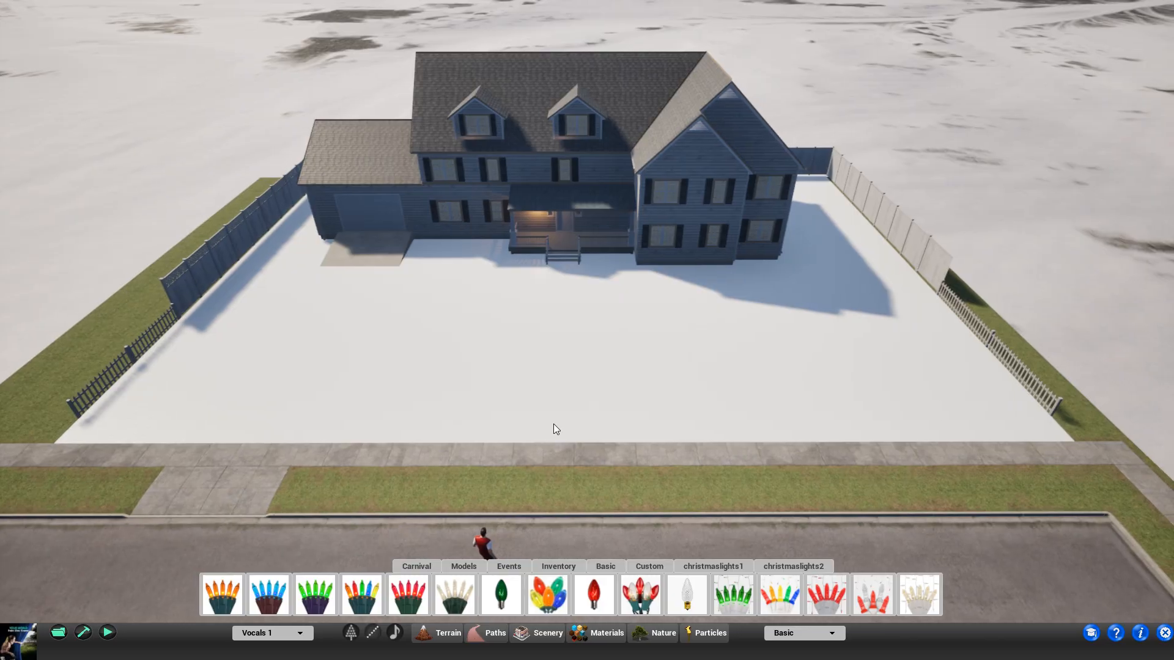
left_click(1091, 634)
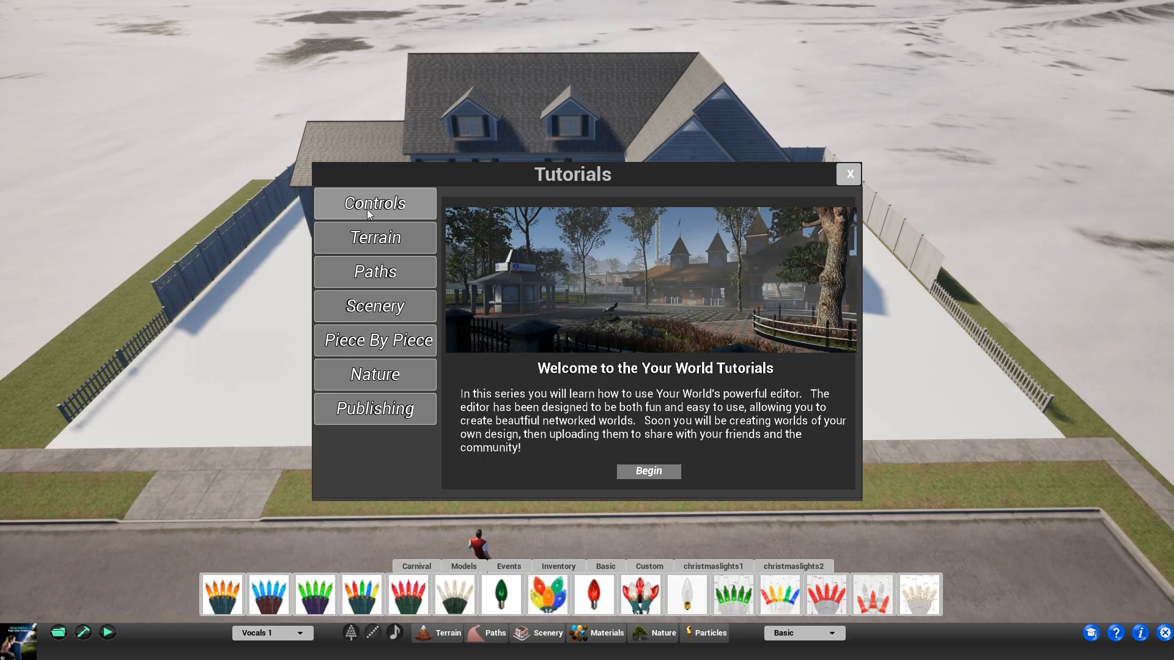
left_click(851, 172)
Step: Examine the house and snowy yard from side to side and from closer up
key("a")
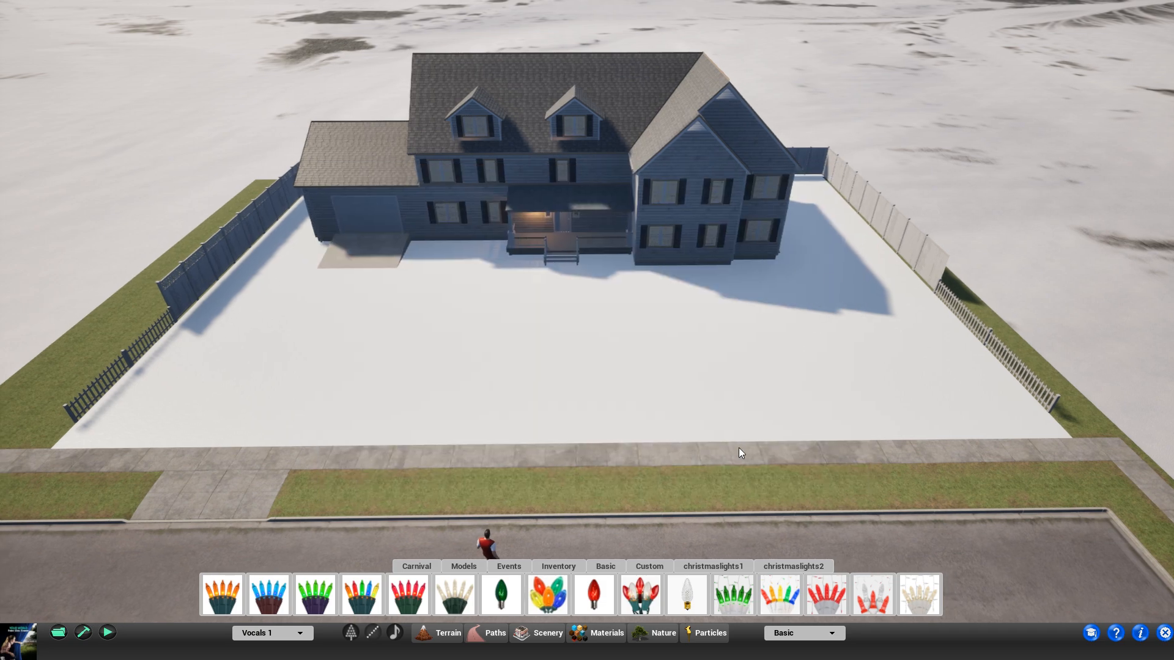
key("d")
key("a")
key("w")
key("a")
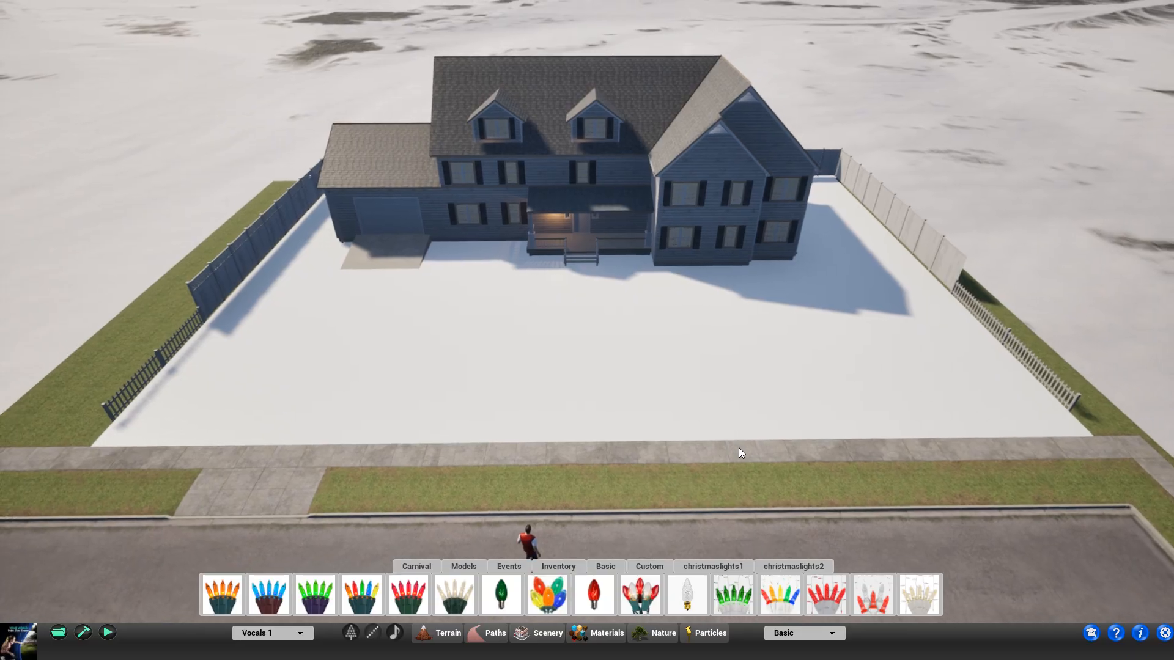
key("d")
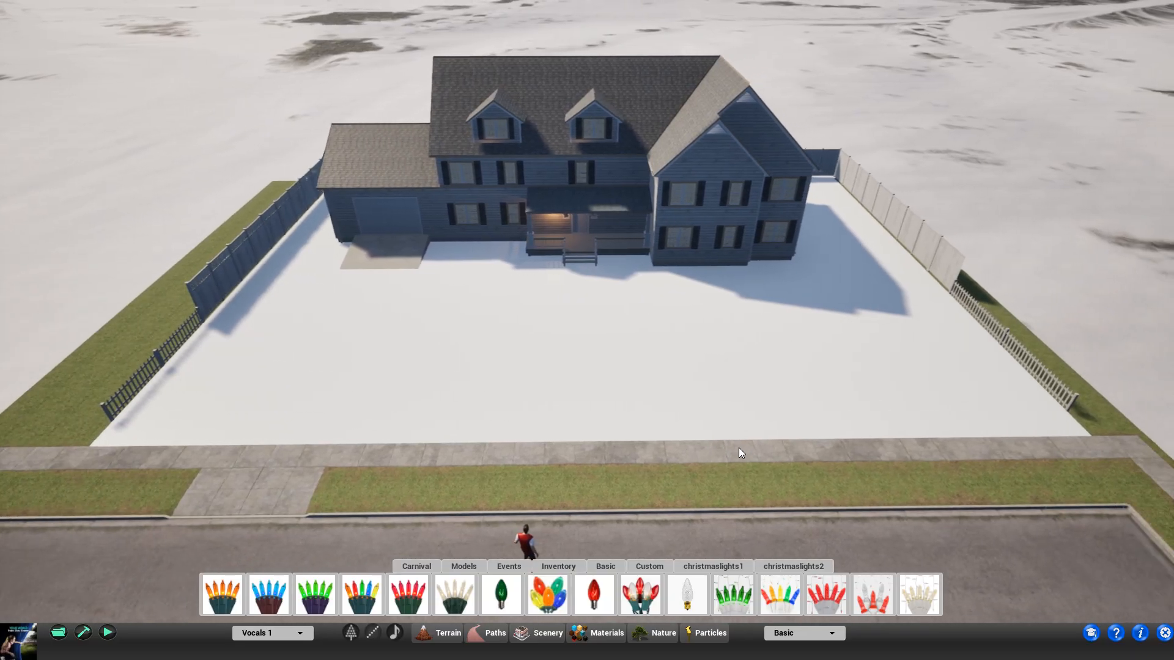
key("a")
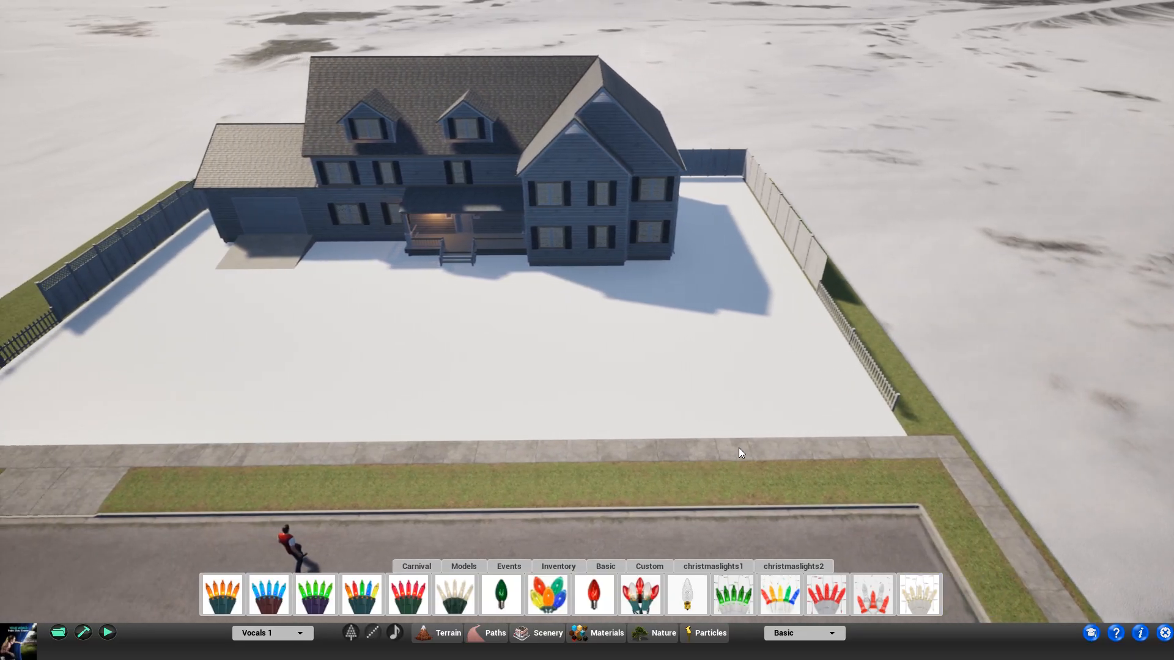
key("a")
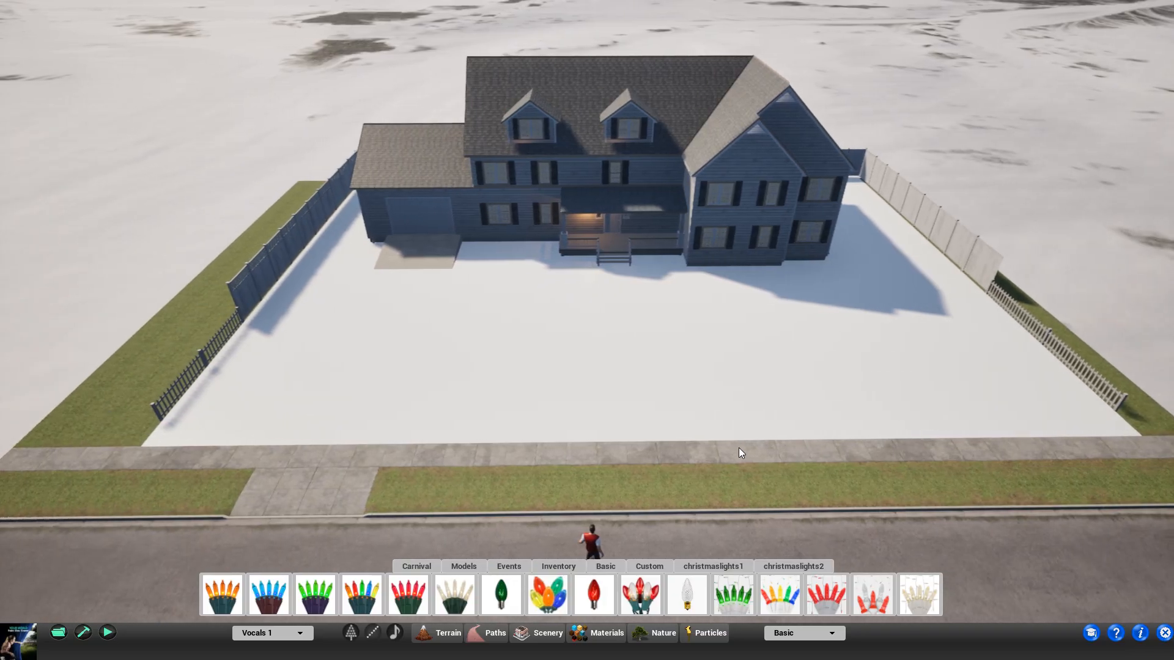
key("w")
key("w")
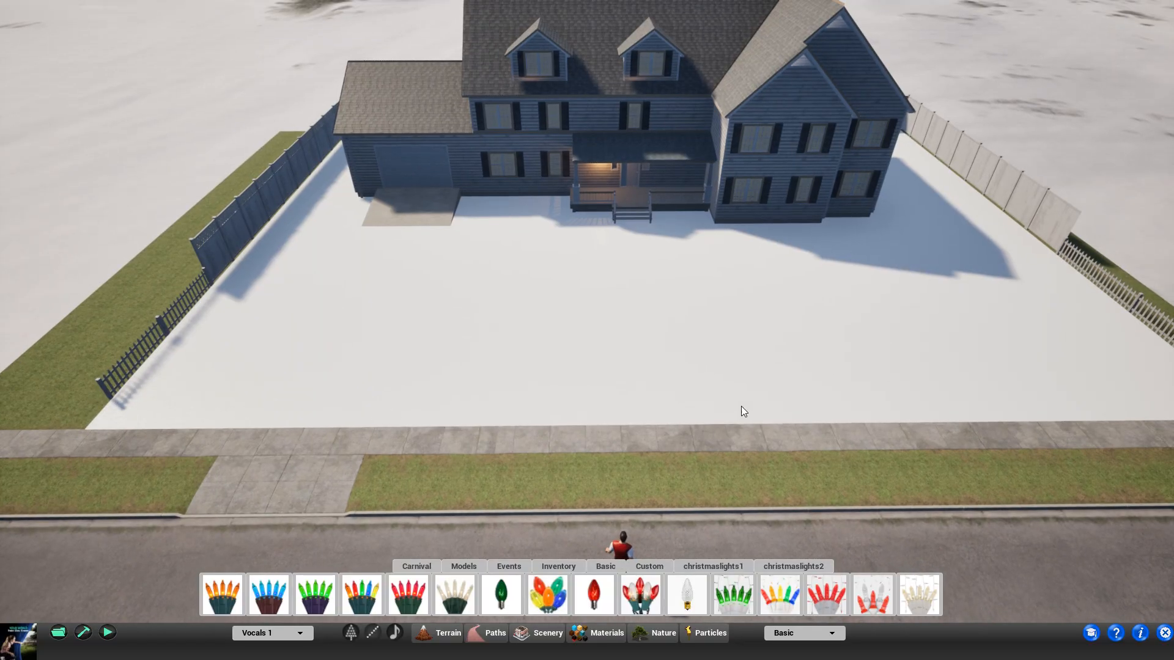
mouse_move(751, 426)
right_mouse_down()
mouse_move(801, 408)
mouse_move(760, 432)
mouse_move(771, 408)
mouse_move(755, 417)
right_mouse_up()
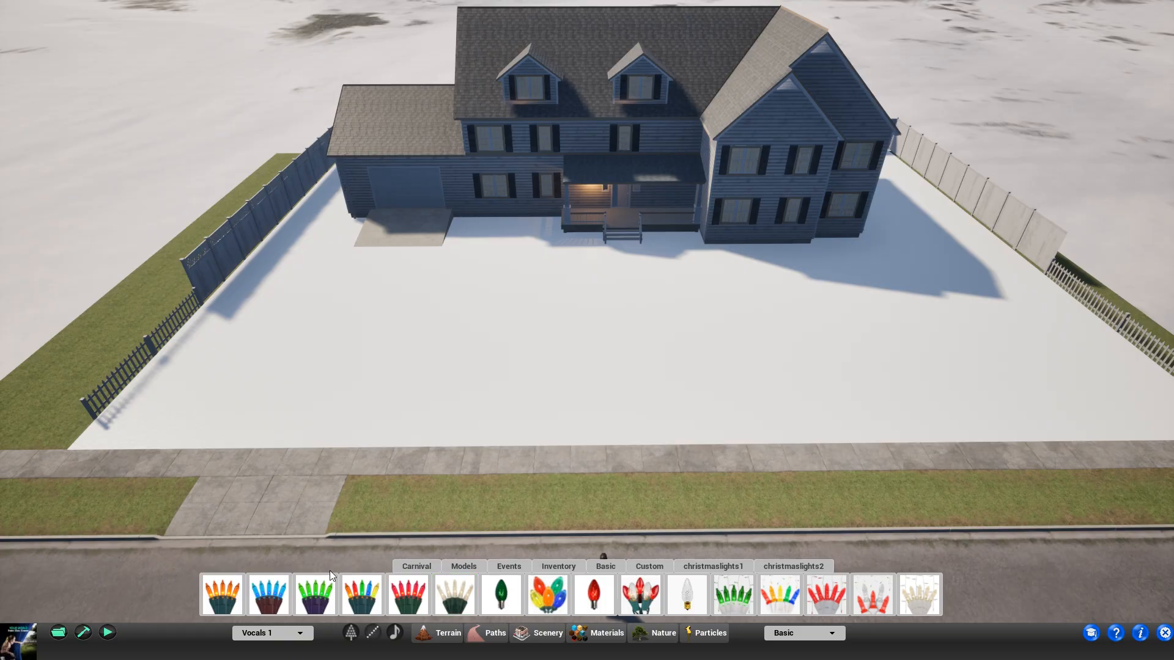
Step: Pick the trumpet angel statue from the Christmaslights pack's decorations and position it over the snowy front yard
left_click(502, 604)
left_click(795, 633)
left_click(792, 652)
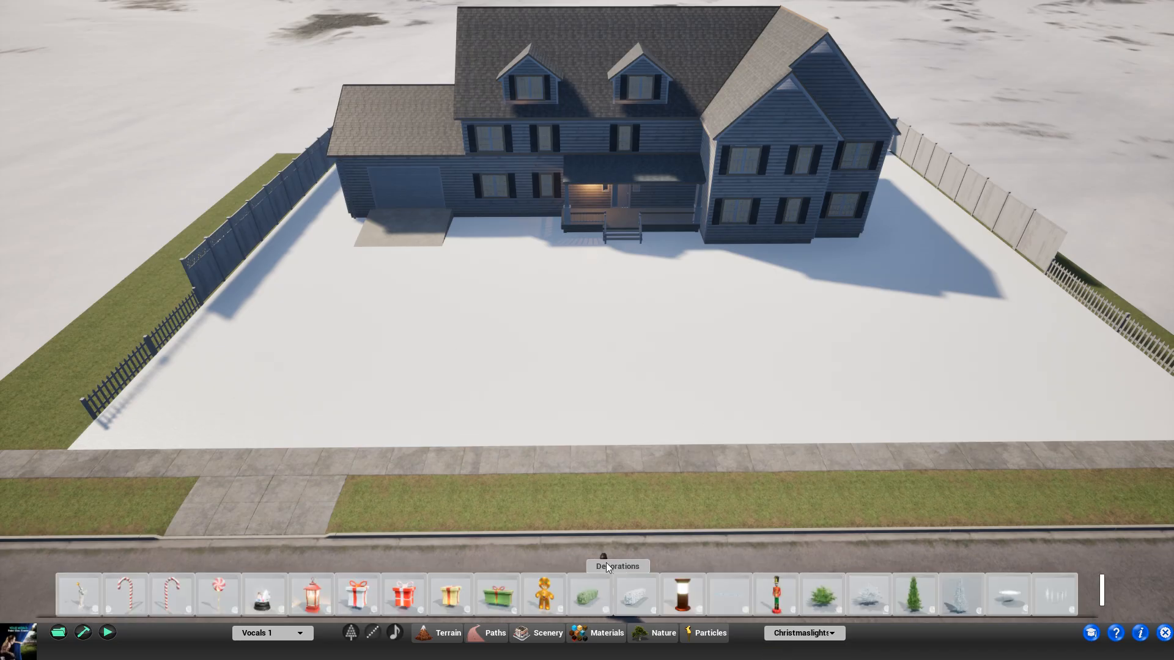
left_click(74, 597)
key("w")
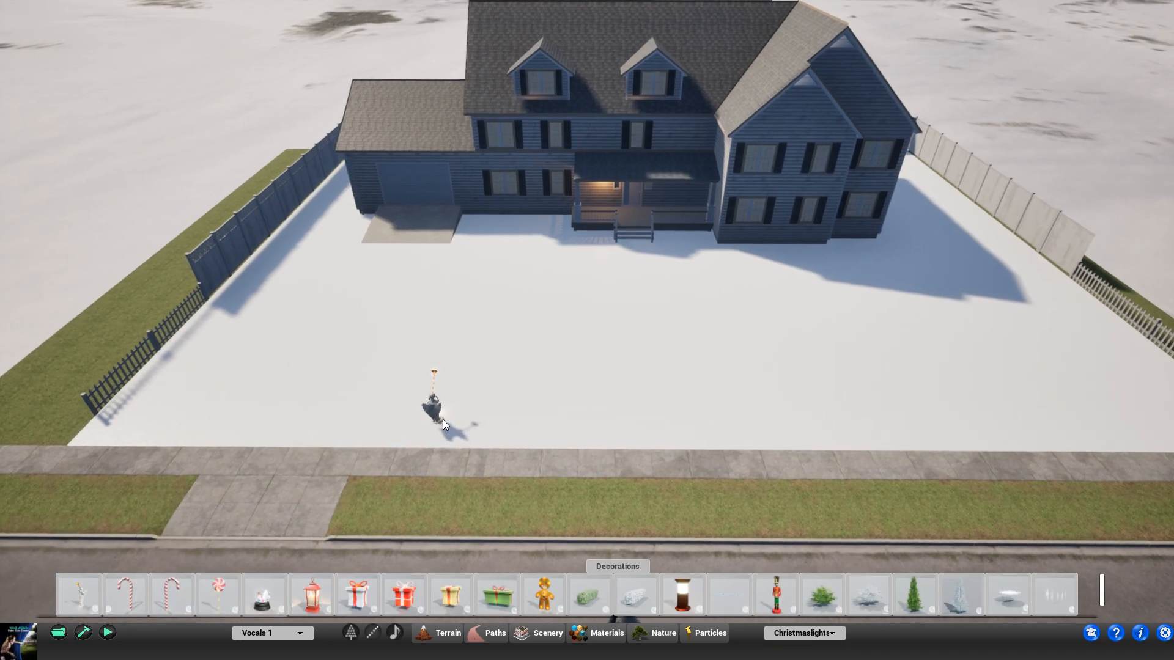
key("w")
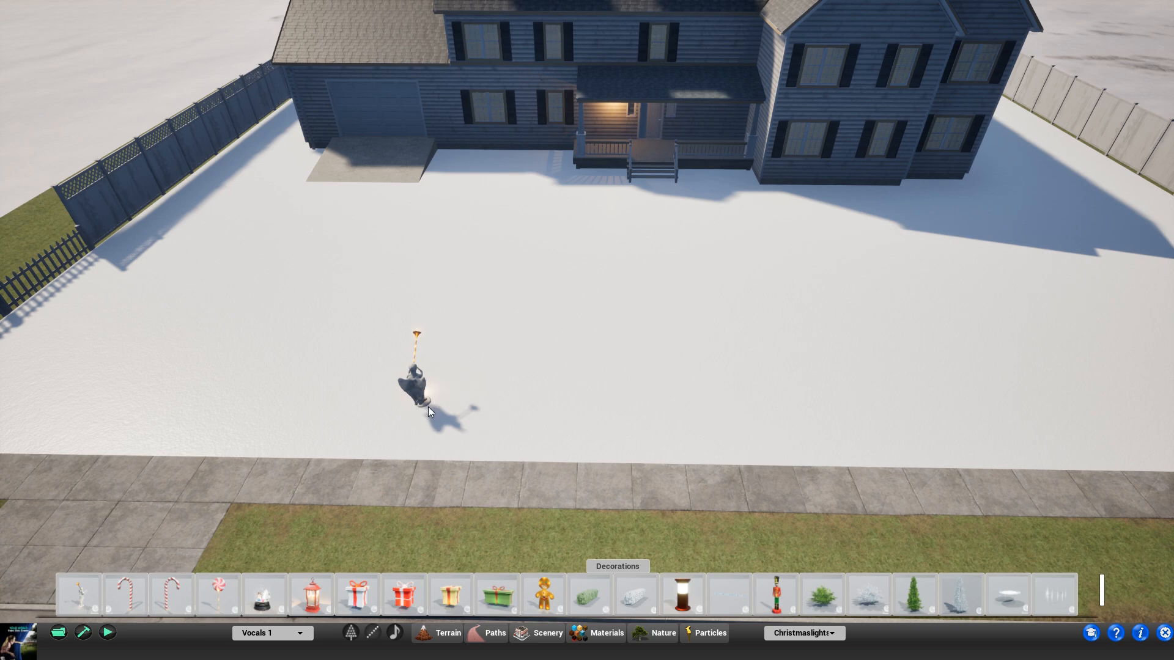
key("d")
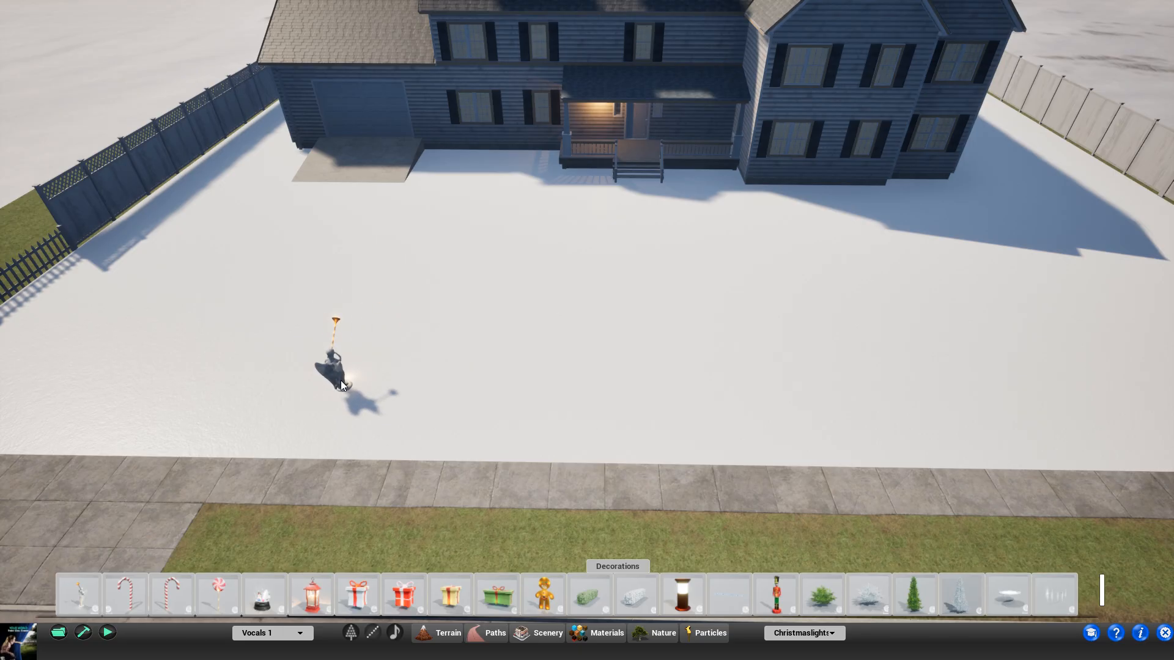
Step: Place the trumpet angel in the front yard, turned toward the garage side and slightly enlarged
left_click_drag(339, 380, 308, 1)
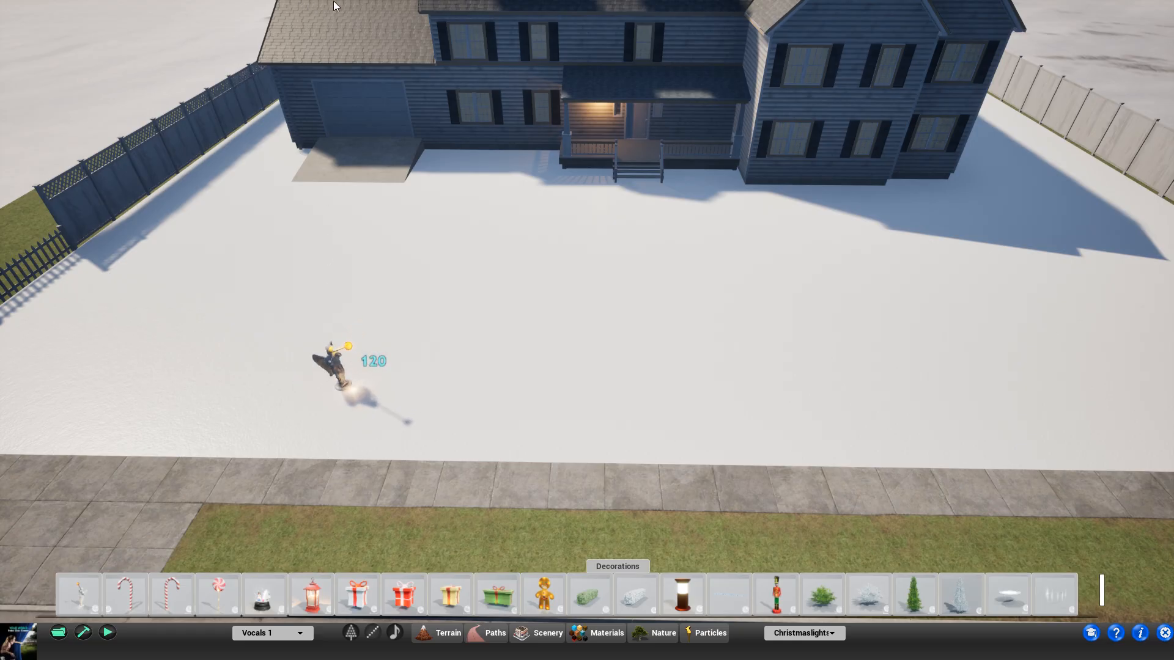
right_click_drag(357, 388, 350, 227)
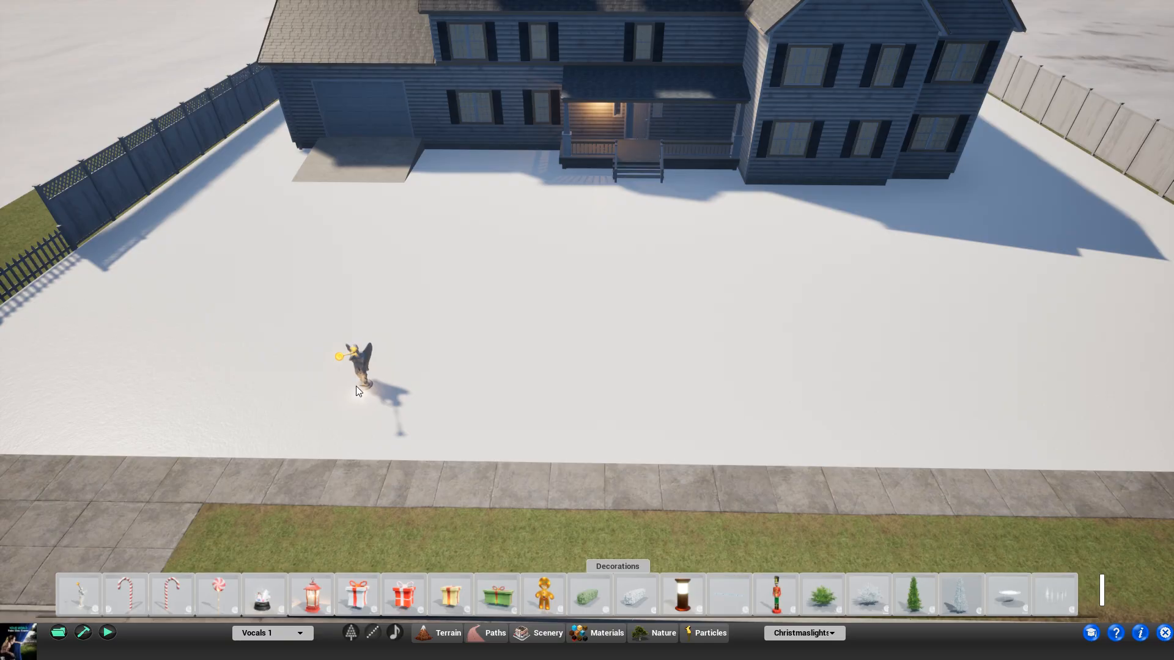
mouse_move(354, 386)
right_mouse_down()
mouse_move(361, 434)
mouse_move(358, 384)
right_mouse_up()
mouse_move(352, 404)
right_mouse_down()
mouse_move(364, 431)
mouse_move(352, 405)
right_mouse_up()
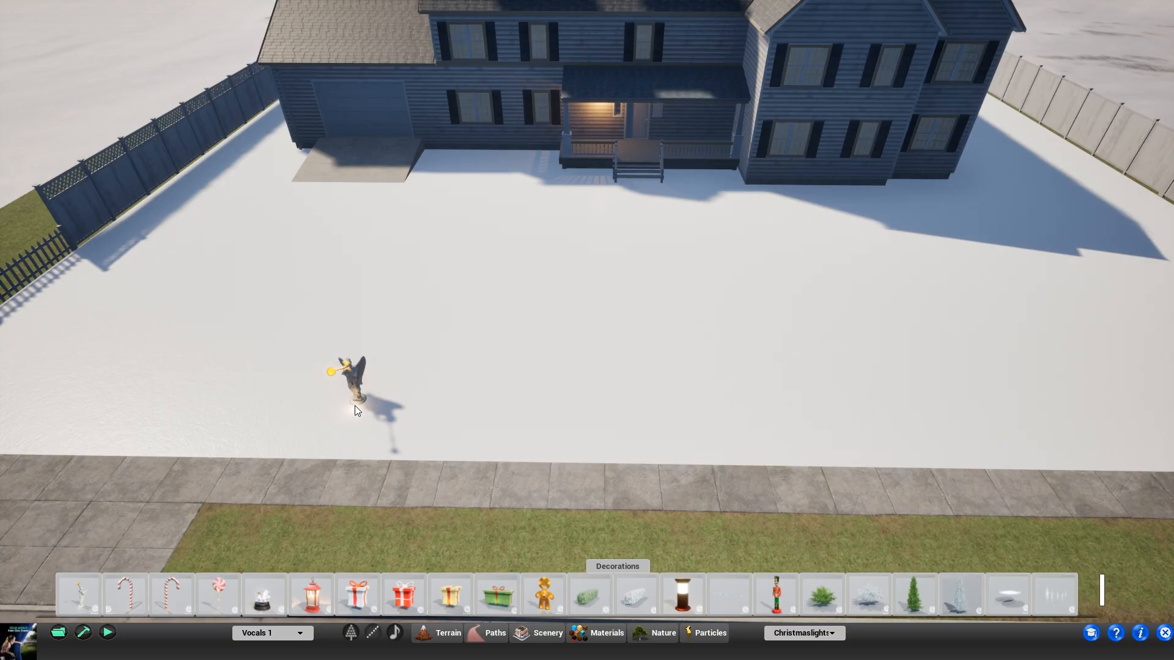
middle_click_drag(354, 405, 349, 355)
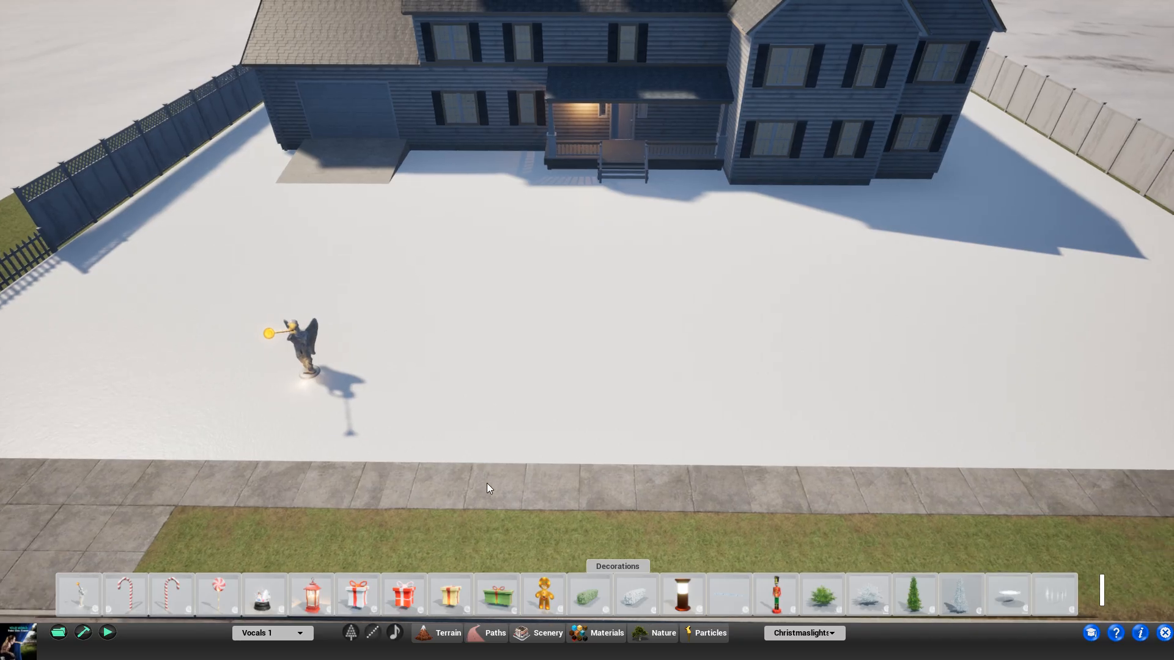
Step: Choose Vocals 1 as the active channel for placing decorations
left_click(296, 632)
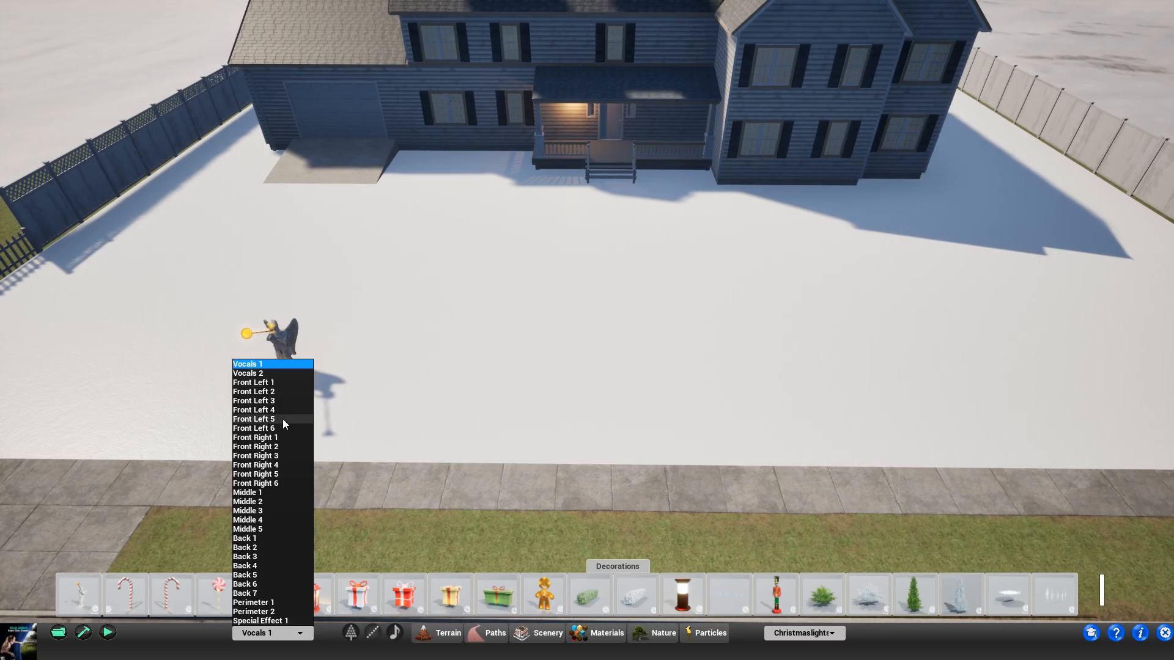
left_click(276, 365)
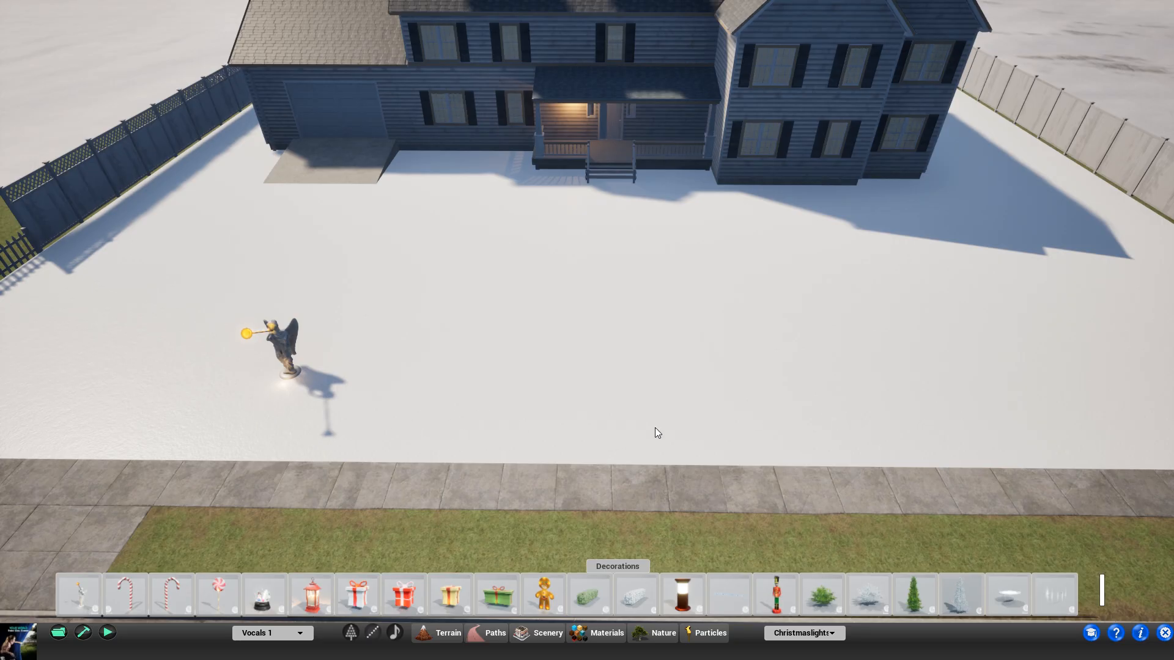
left_click(220, 591)
left_click(538, 452)
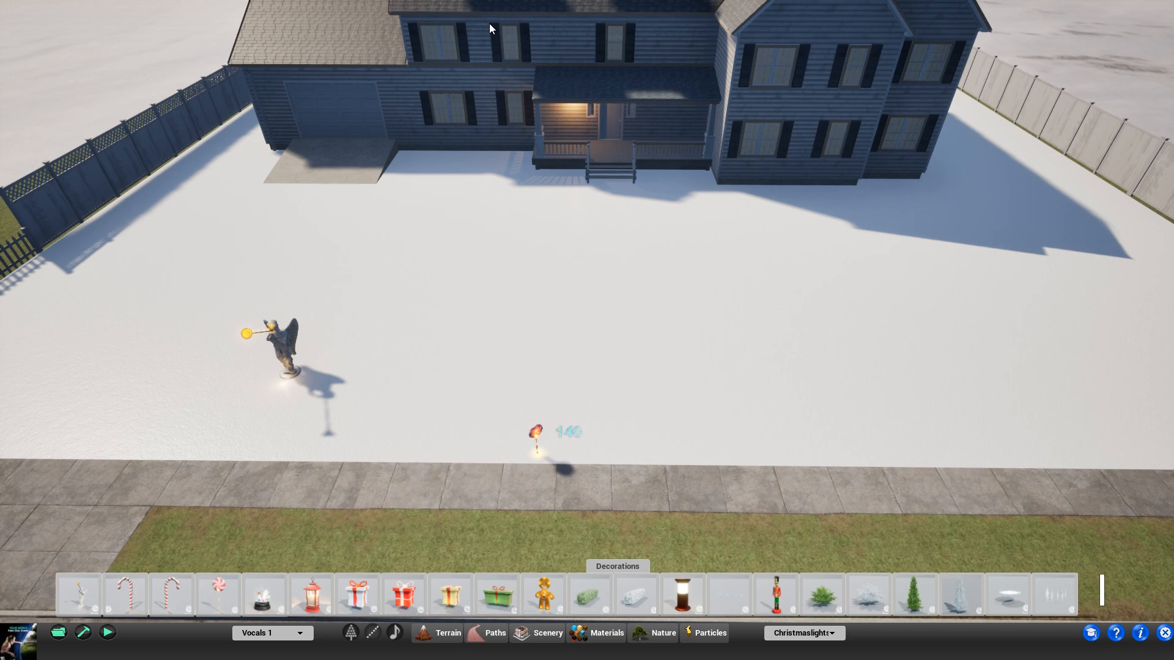
right_click_drag(538, 439, 531, 337)
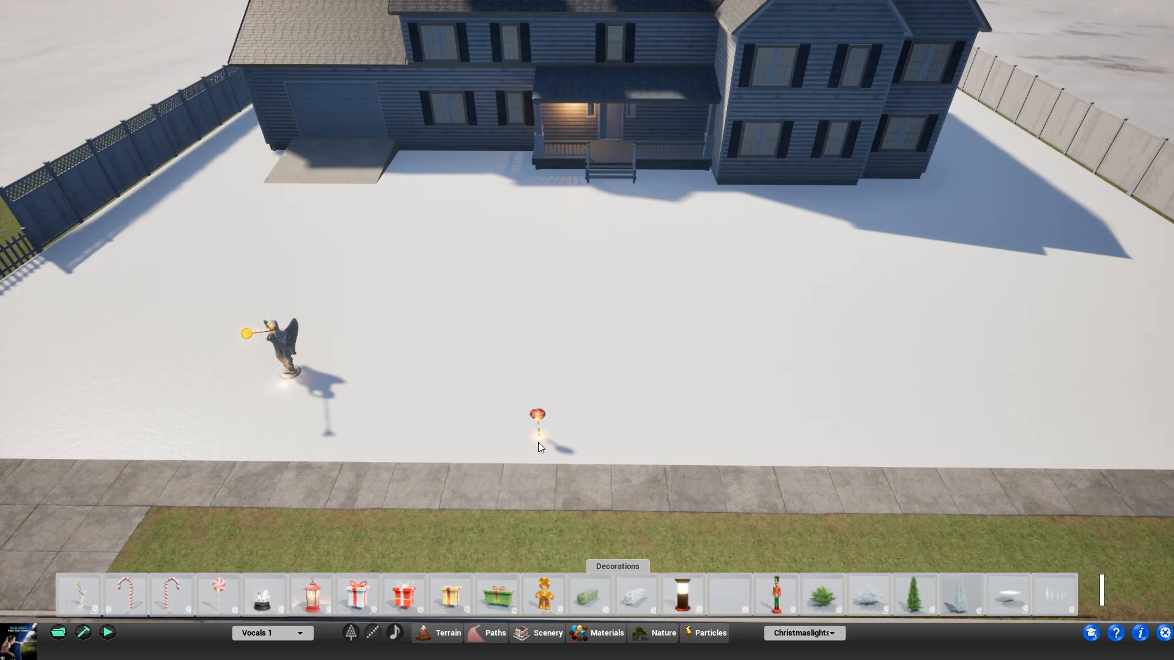
mouse_move(544, 456)
left_mouse_down()
mouse_move(543, 383)
mouse_move(574, 430)
mouse_move(558, 428)
mouse_move(526, 471)
mouse_move(528, 456)
left_mouse_up()
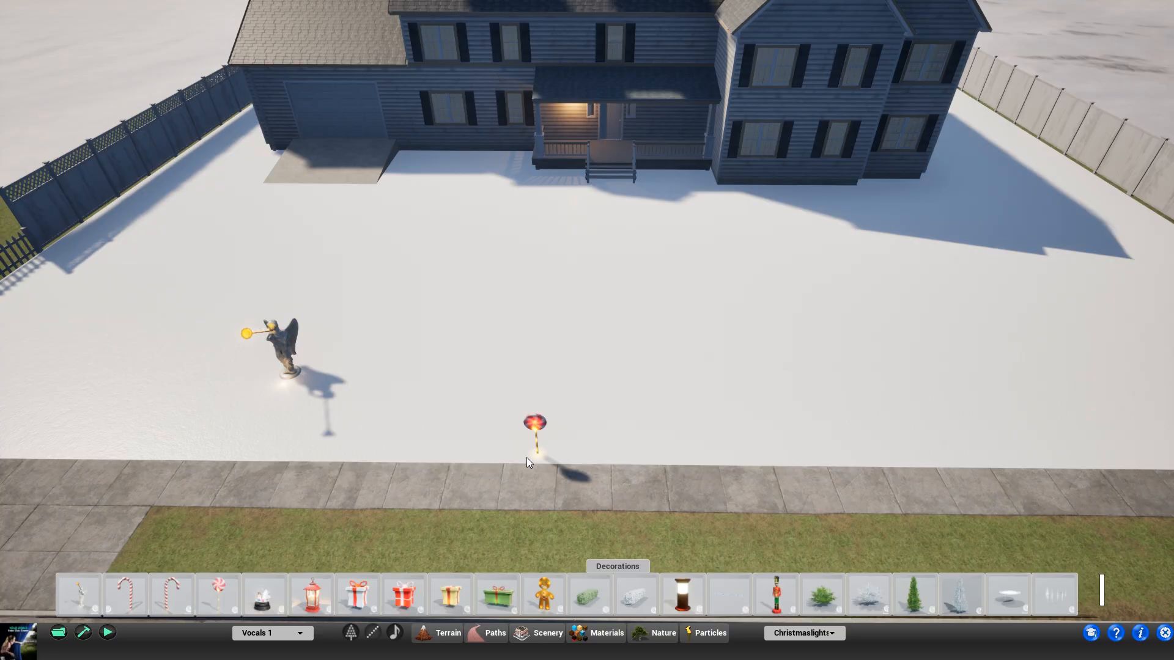
left_click_drag(529, 453, 534, 430)
key("Delete")
Step: Switch the active channel for placing decorations to Front Left 1
left_click(298, 634)
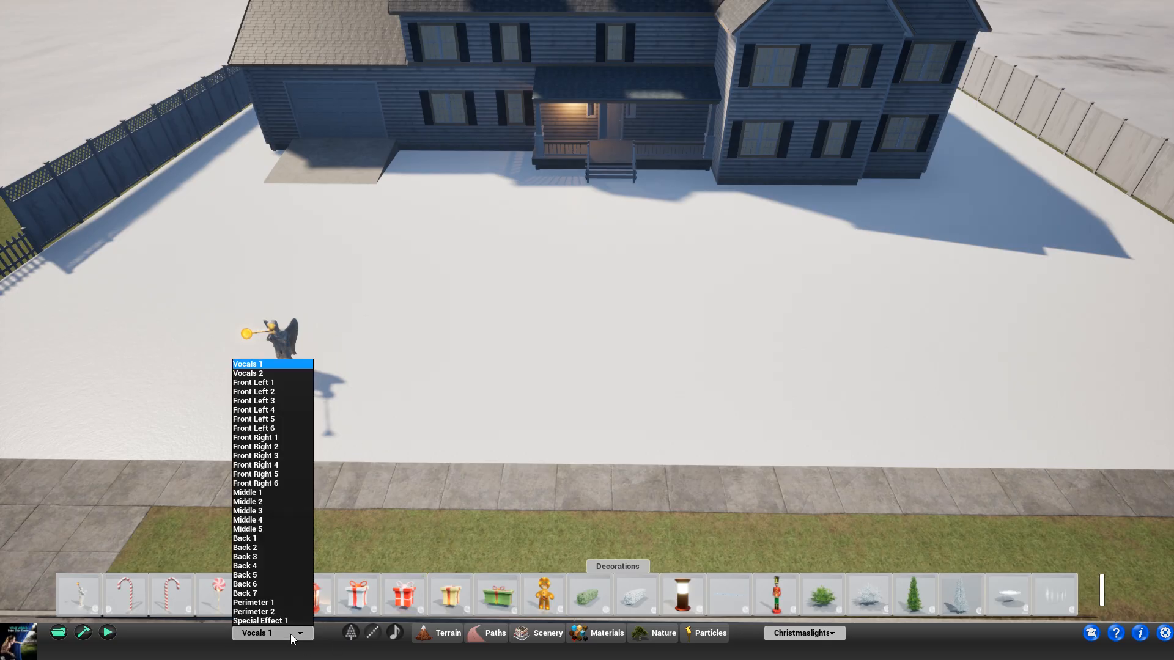
left_click(271, 382)
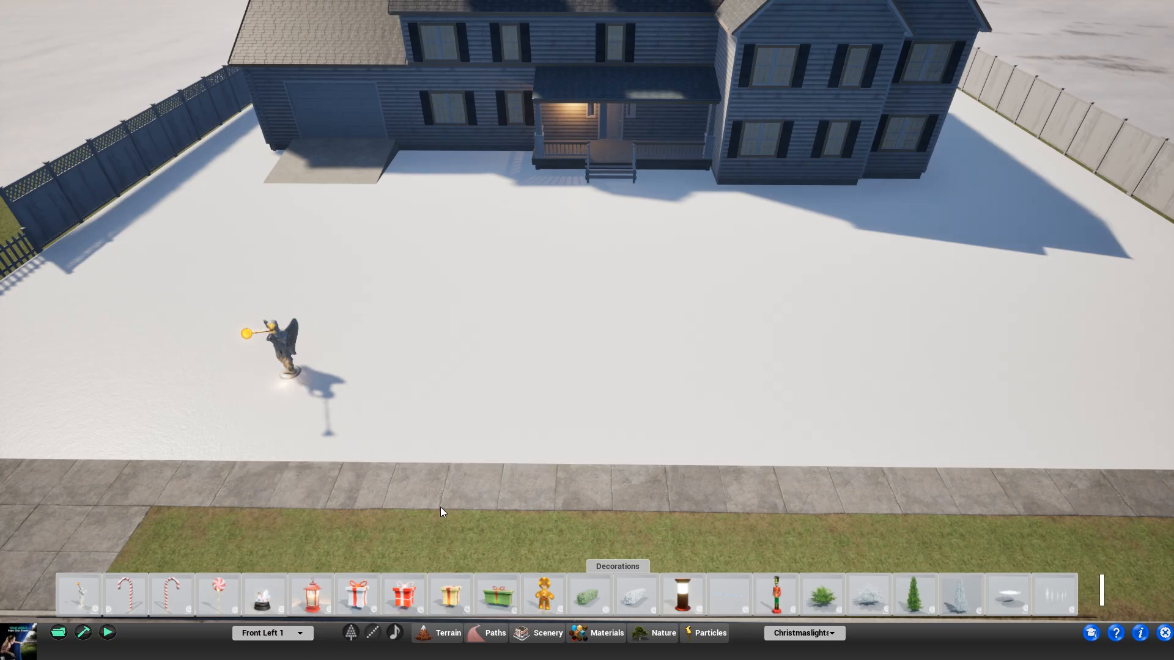
Step: Place a slightly enlarged lollipop rotated to 180 on the snow near the sidewalk, and a green hedge beside it
left_click(221, 593)
left_click_drag(483, 432, 479, 364)
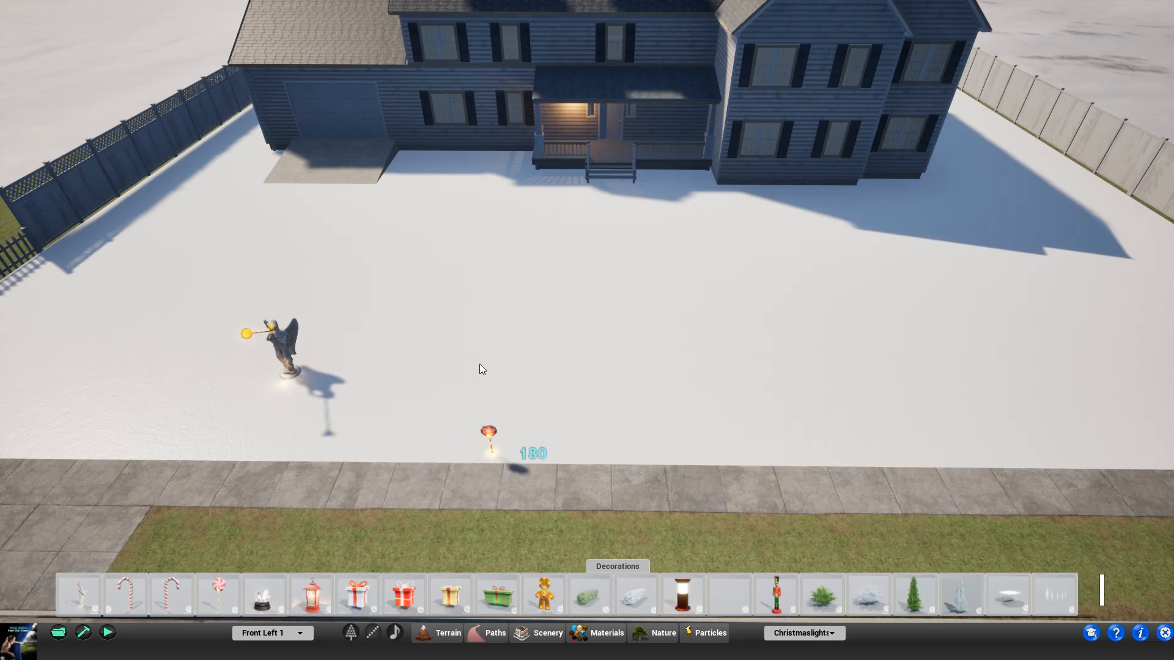
right_click_drag(501, 418, 500, 358)
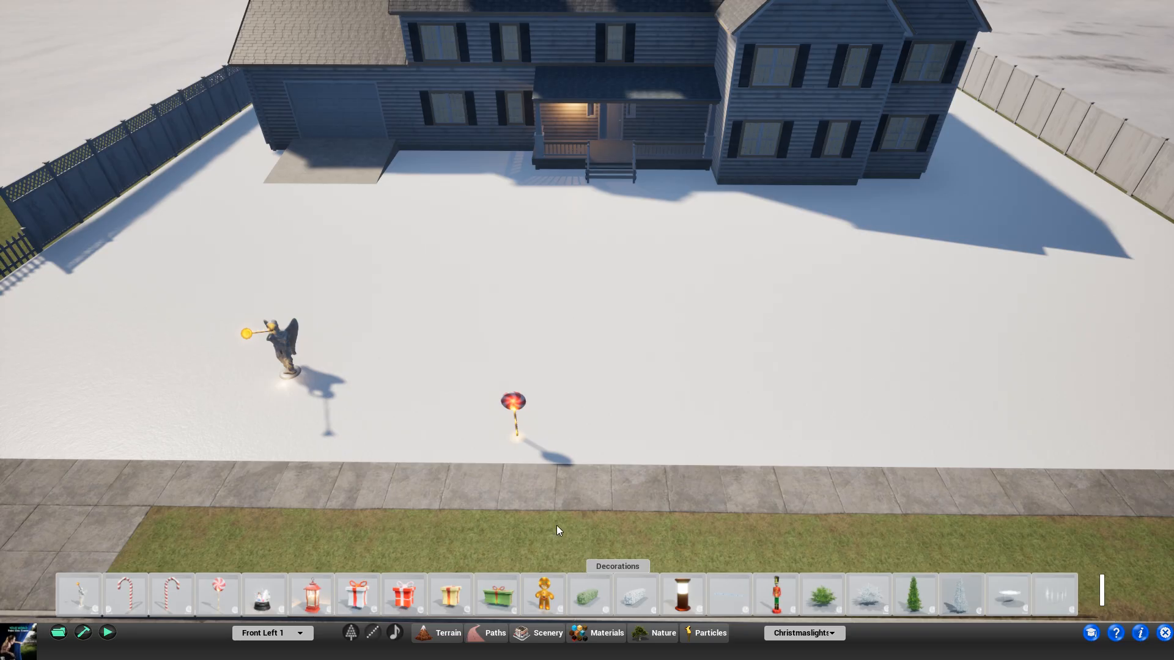
left_click(513, 401)
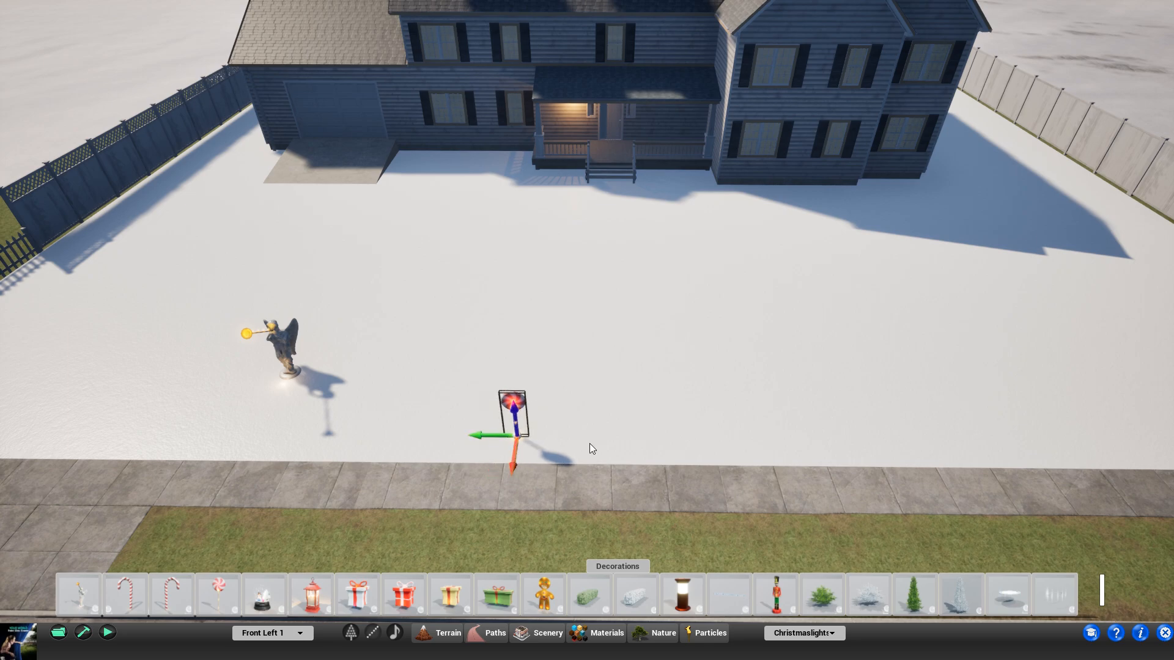
left_click(599, 596)
left_click(519, 395)
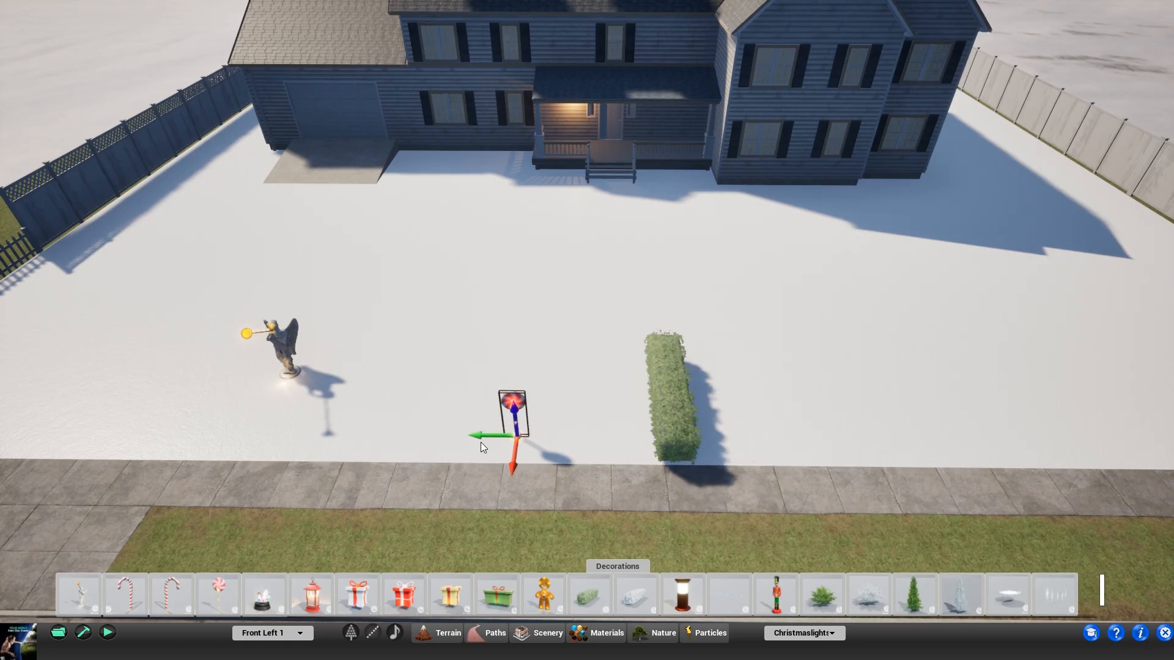
Step: Move the lollipop closer to the hedge and back toward the house
left_click_drag(488, 437, 533, 397)
left_click_drag(571, 362, 570, 396)
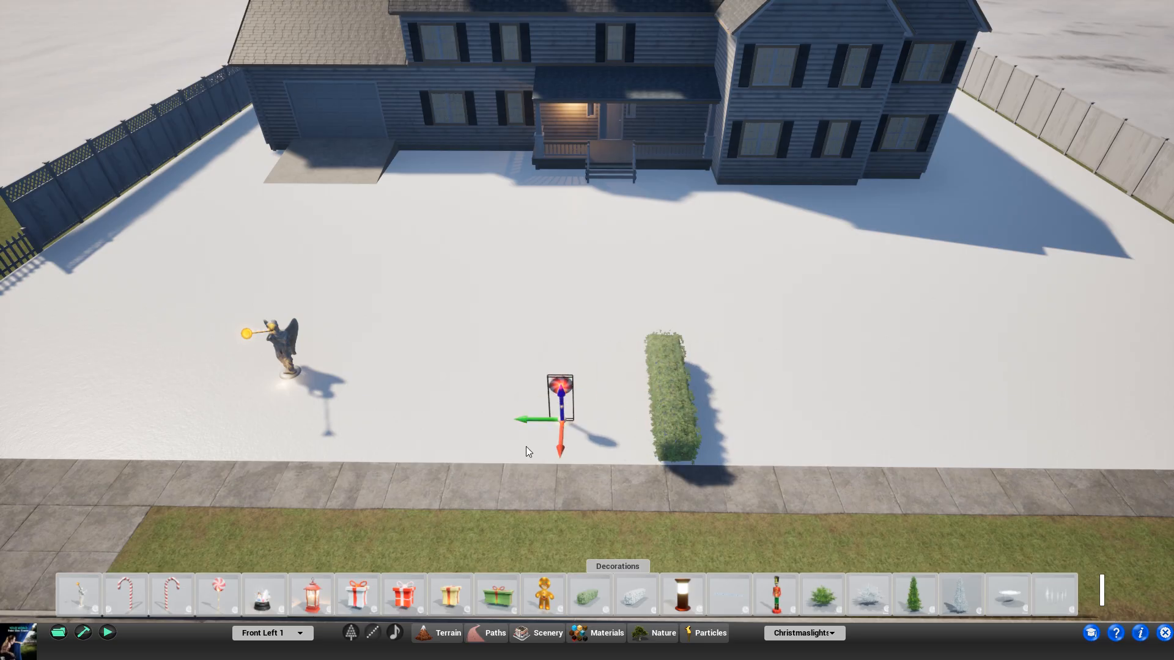
mouse_move(526, 420)
left_mouse_down()
mouse_move(722, 386)
mouse_move(524, 404)
left_mouse_up()
left_click_drag(567, 439, 579, 380)
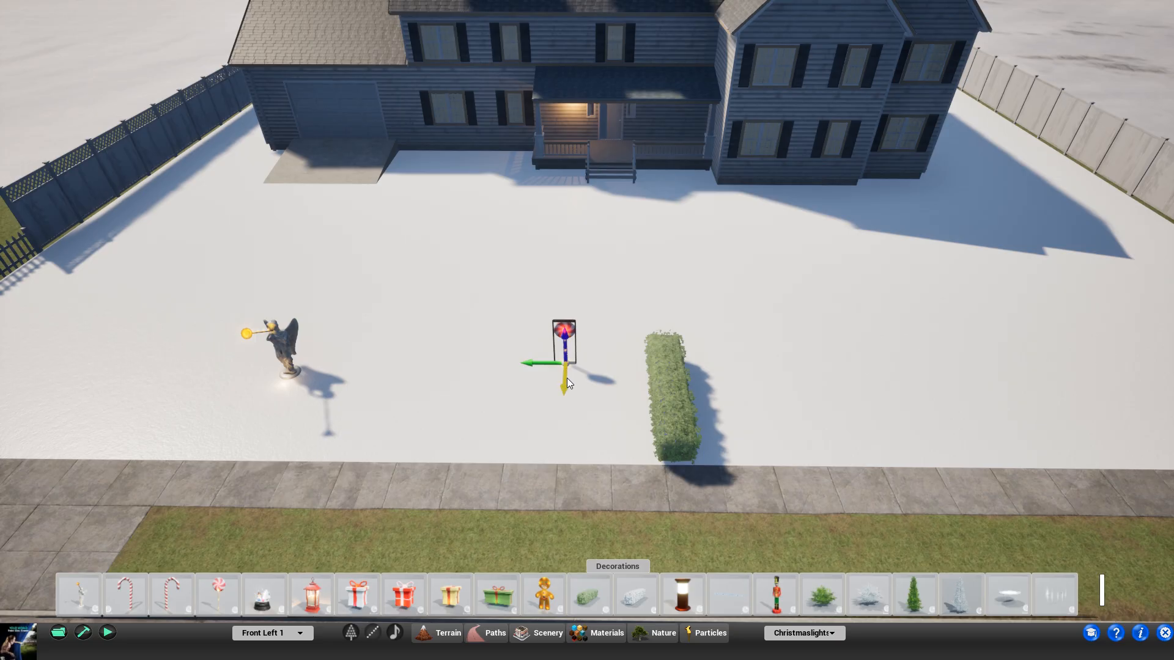
Step: Shift the hedge farther from the lollipop, rotate it to 140, and move it slightly toward the sidewalk
left_click(685, 405)
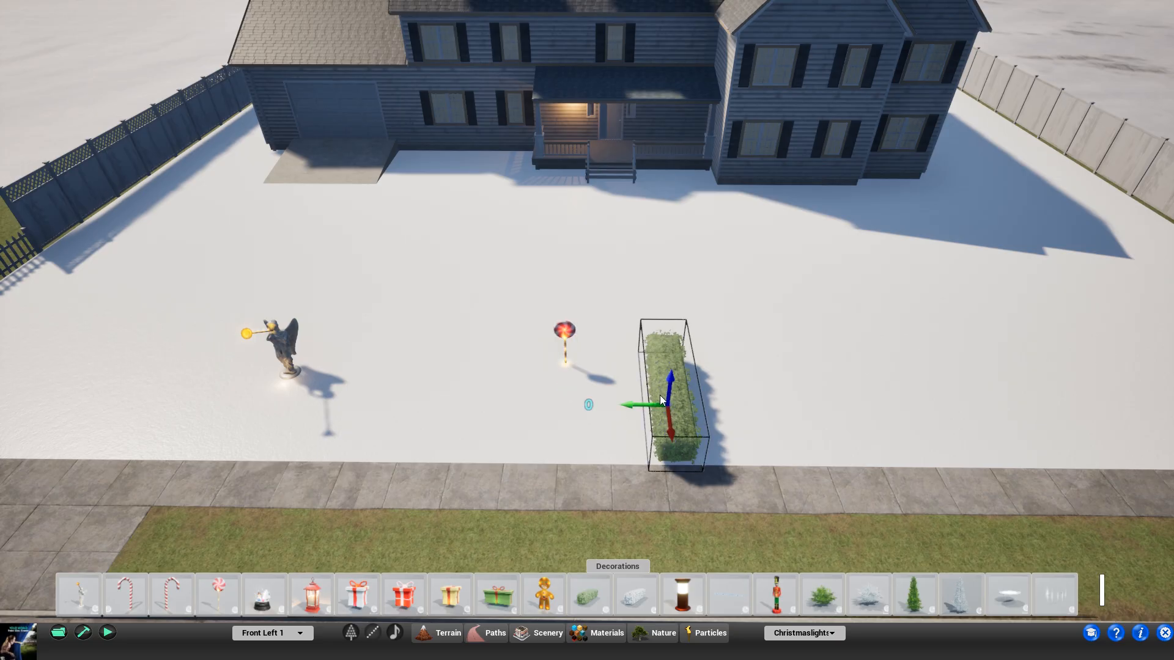
mouse_move(668, 421)
left_mouse_down()
mouse_move(663, 379)
mouse_move(670, 424)
mouse_move(648, 406)
mouse_move(670, 405)
left_mouse_up()
left_click(683, 416)
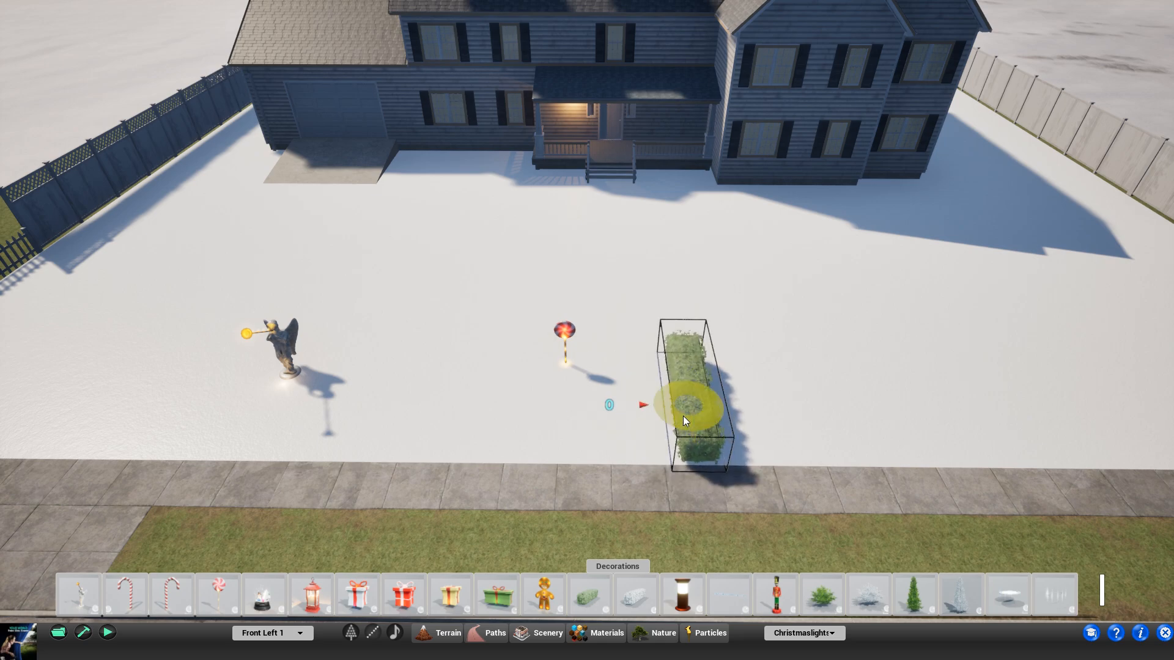
mouse_move(720, 398)
left_mouse_down()
mouse_move(699, 416)
mouse_move(672, 389)
mouse_move(699, 406)
mouse_move(707, 394)
left_mouse_up()
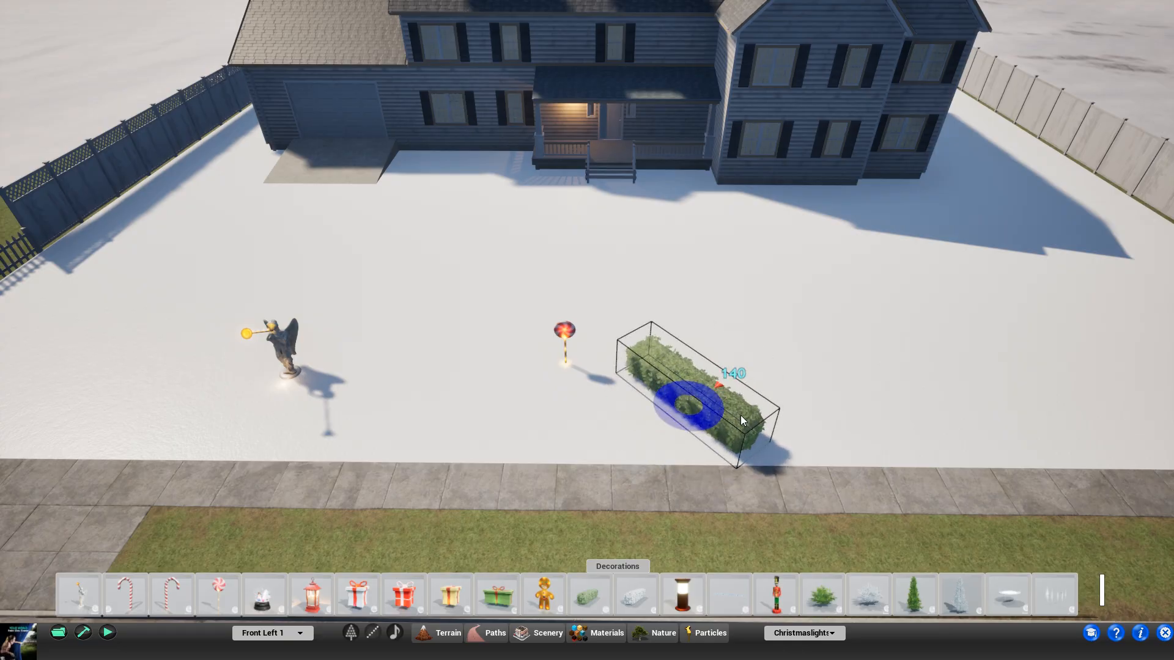
left_click(705, 419)
left_click_drag(696, 435, 699, 452)
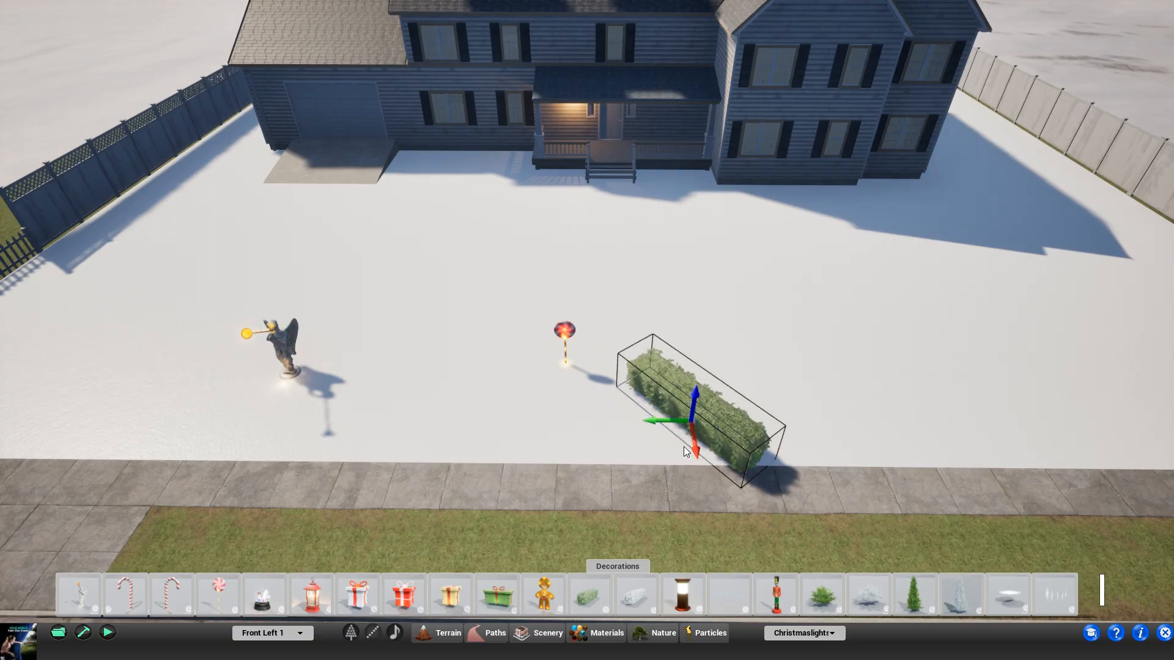
Step: Delete the hedge and the lollipop from the front yard
key("Delete")
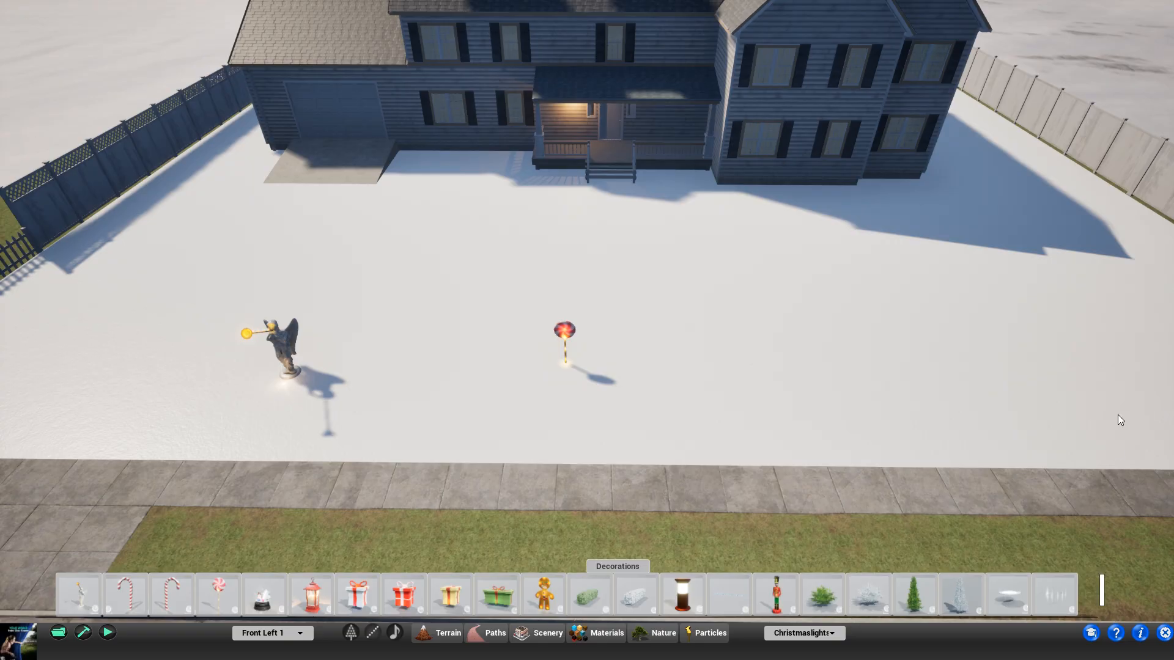
left_click(562, 349)
key("Delete")
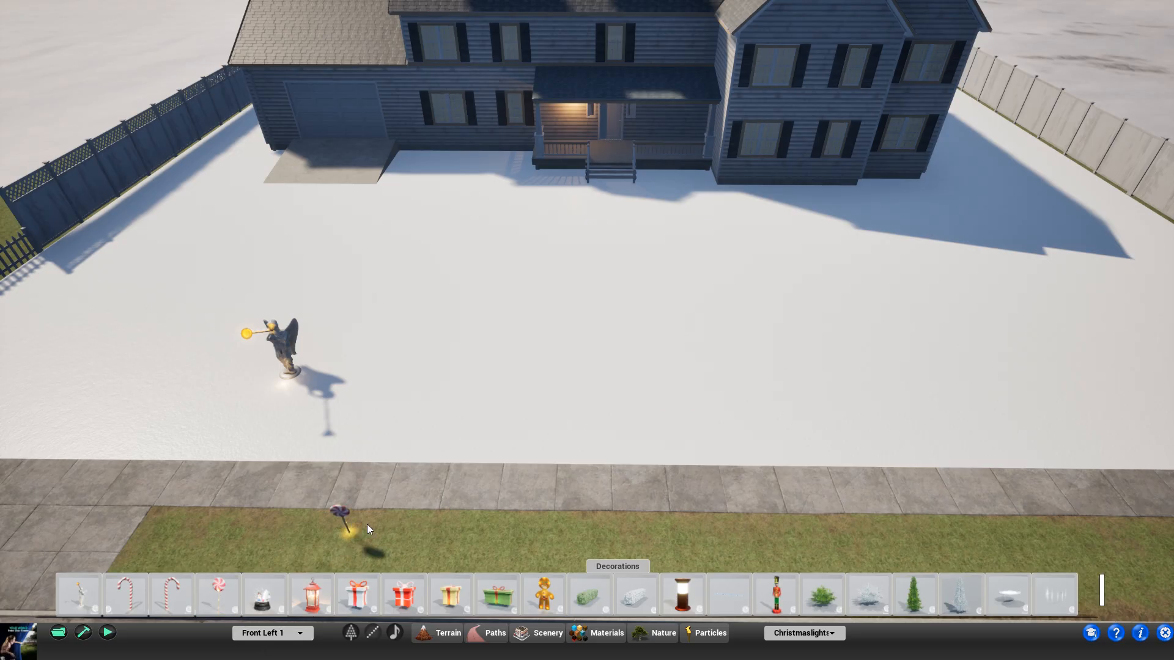
Step: Place a slightly enlarged lollipop at the sidewalk edge of the yard, just on the garage side of the front steps
left_click(504, 456)
left_click_drag(491, 325, 505, 201)
left_click_drag(521, 398, 522, 453)
Step: Add five evenly spaced lollipops along the sidewalk toward the garage side, one each on channels Front Left 2 through Front Left 6
left_click(272, 633)
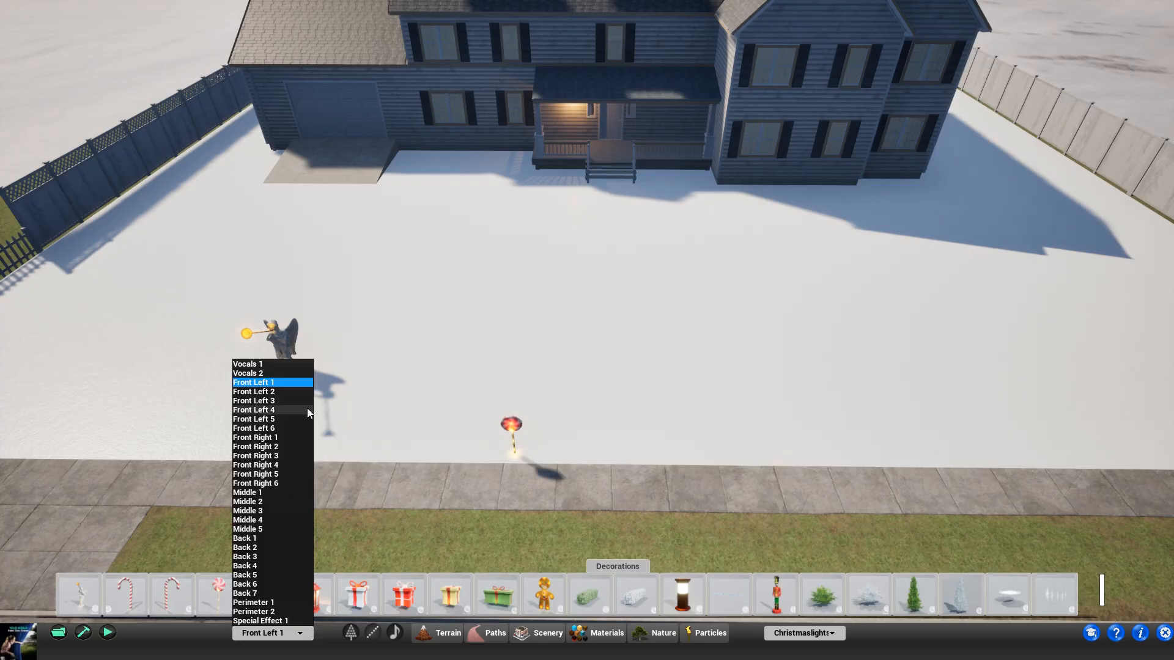
left_click(273, 391)
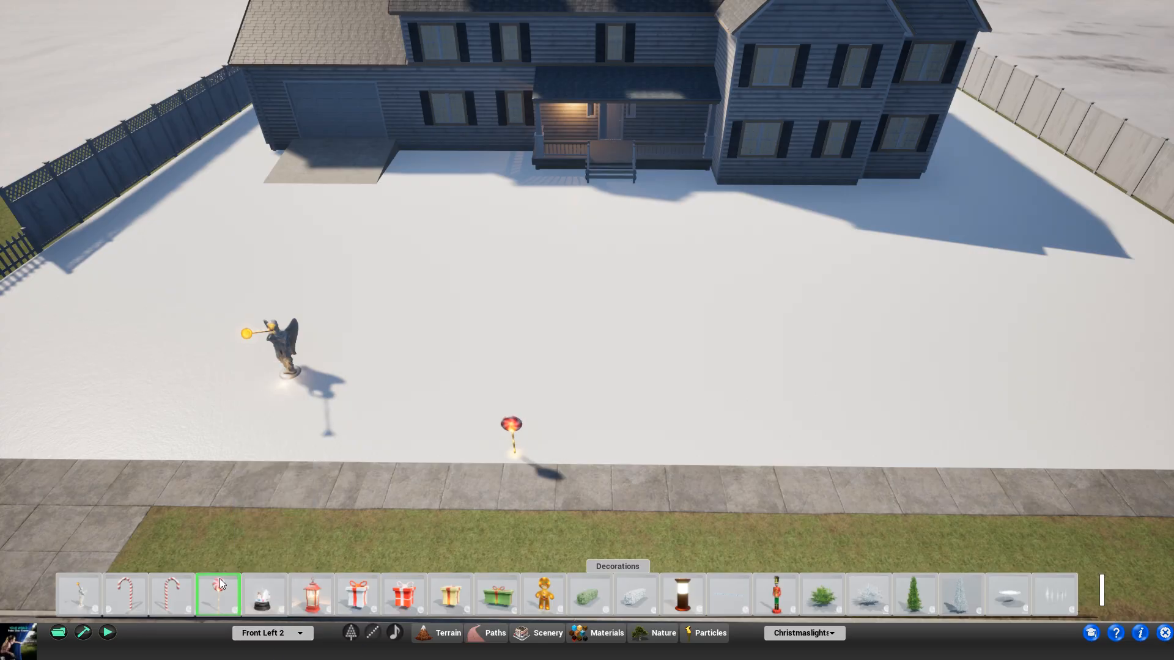
left_click_drag(217, 585, 471, 448)
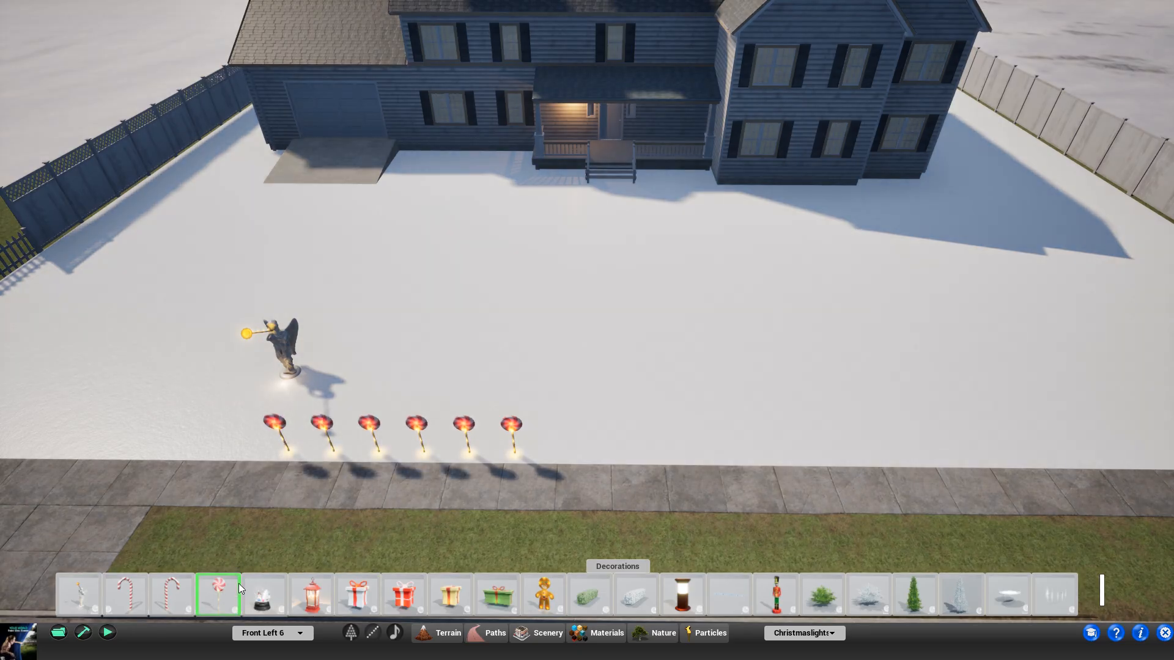
Step: Leave a walkway gap and place six lollipops along the sidewalk beyond it, one each on channels Front Right 1 through Front Right 6
left_click(298, 633)
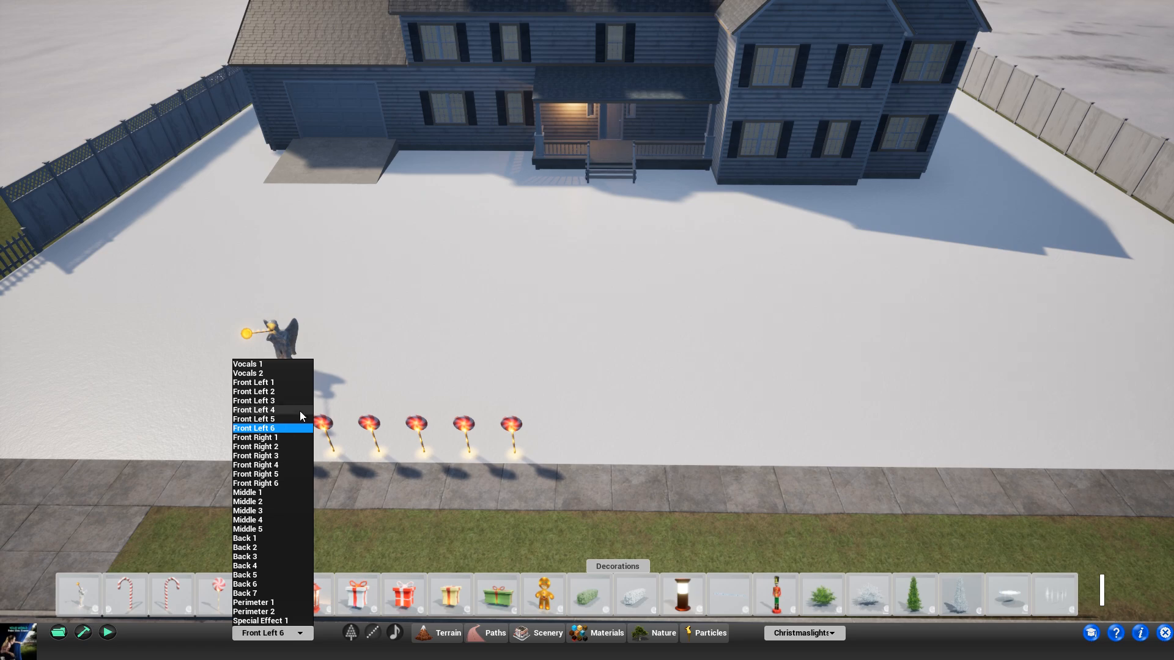
left_click(257, 437)
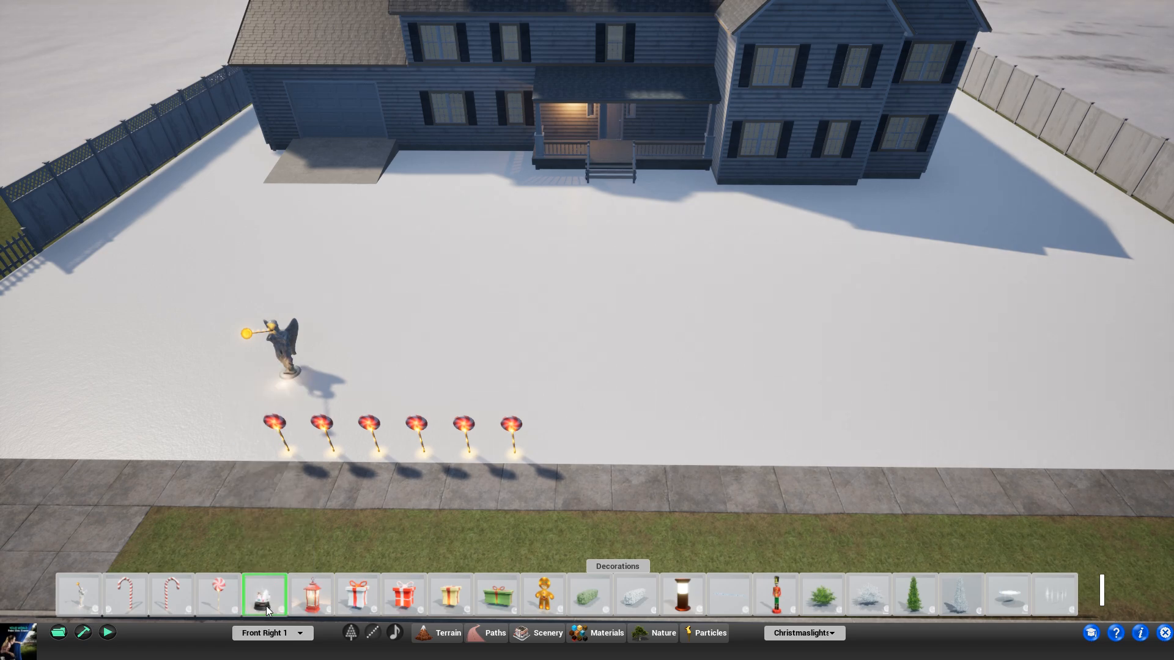
left_click_drag(226, 589, 637, 453)
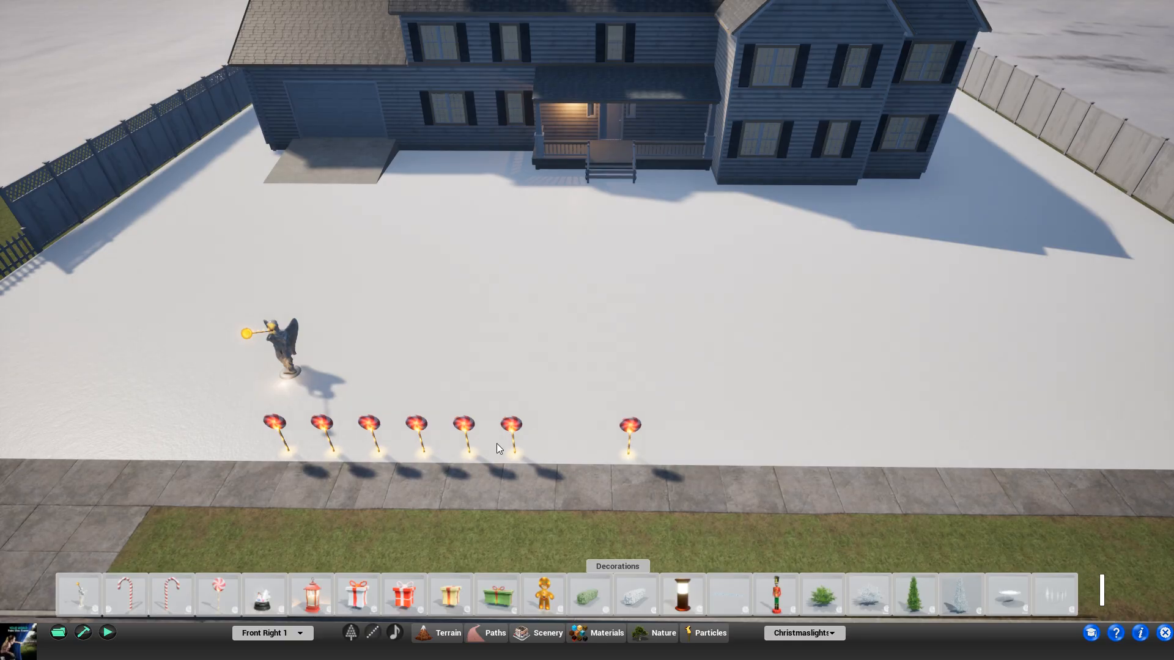
left_click(285, 633)
left_click(262, 446)
left_click_drag(214, 589, 668, 449)
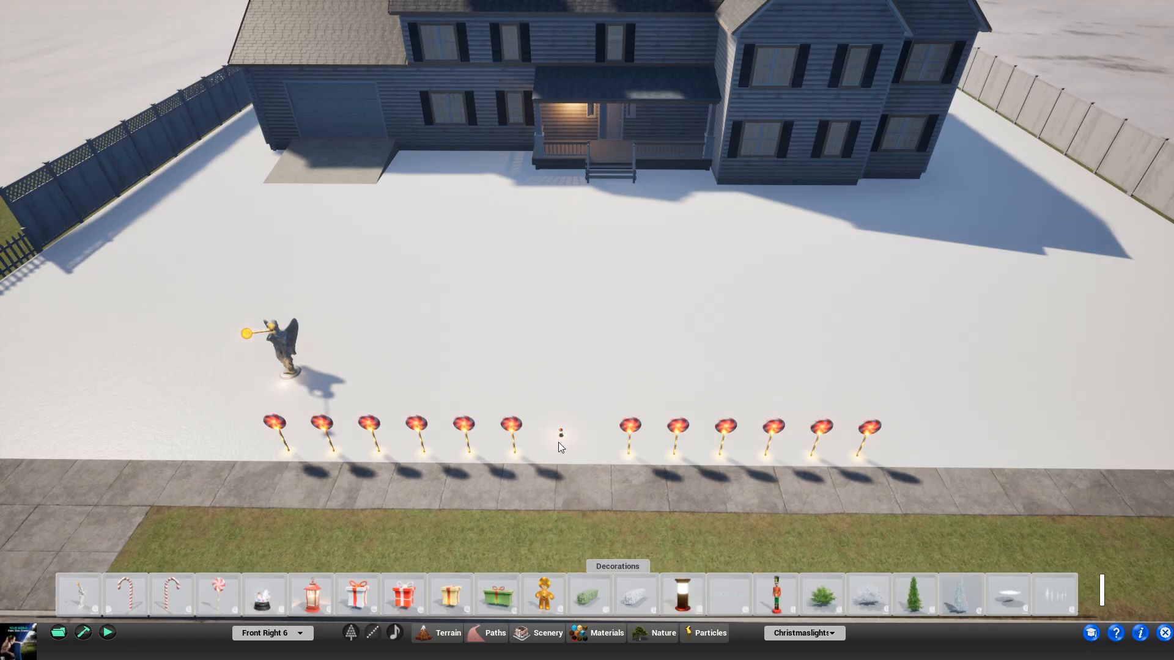
Step: Line the walkway to the porch with two rows of six small path lights on channels Front Left 1–6 and Front Right 1–6
left_click(293, 632)
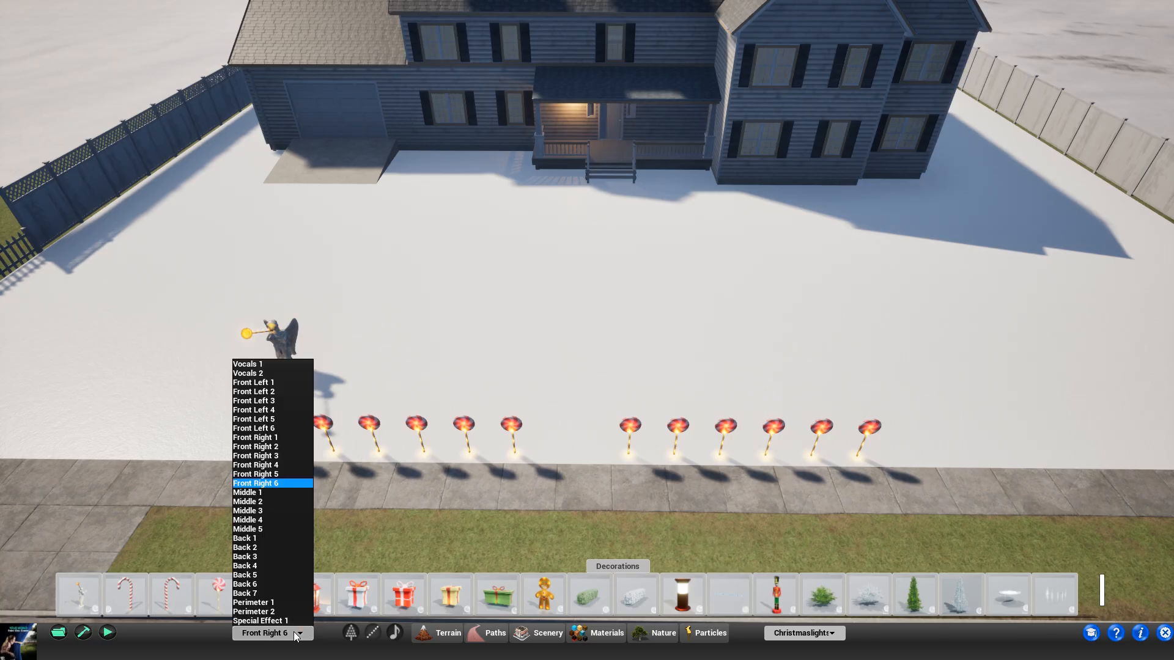
left_click(270, 384)
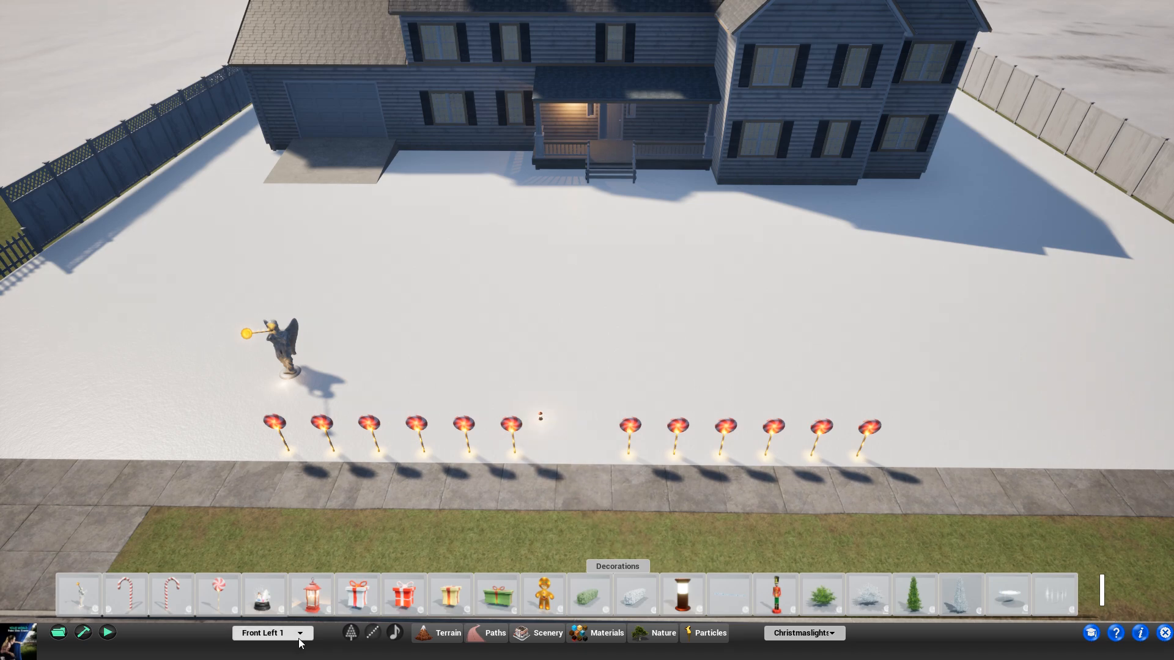
left_click(272, 632)
left_click(273, 392)
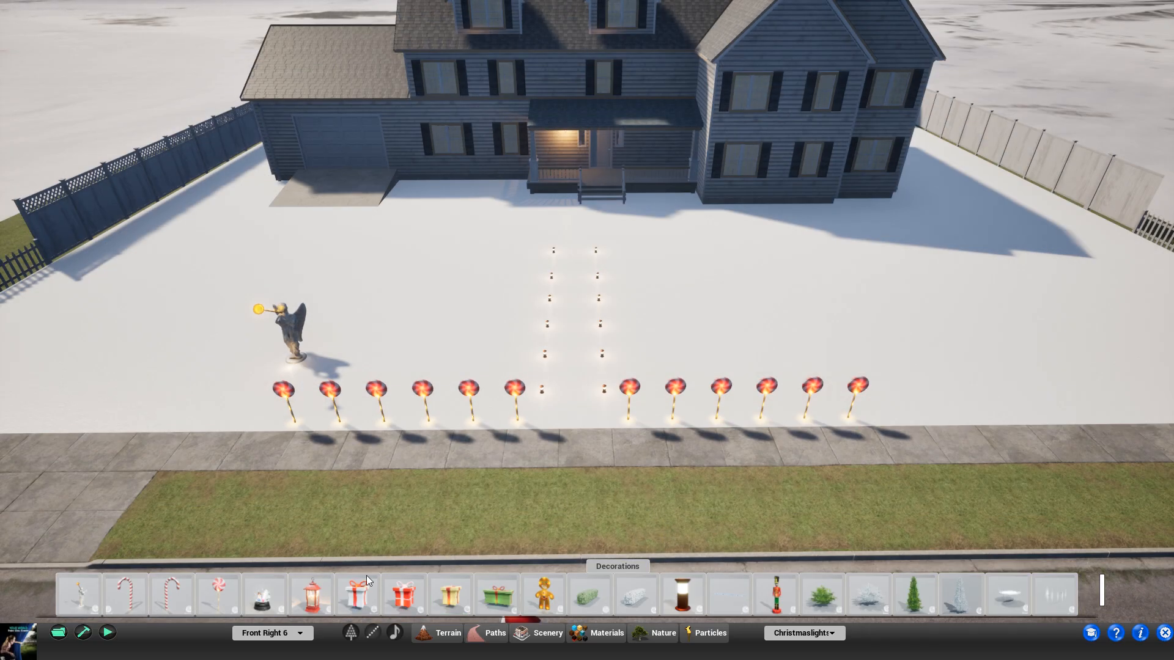
Step: Switch the scene from daylight to night
left_click(83, 634)
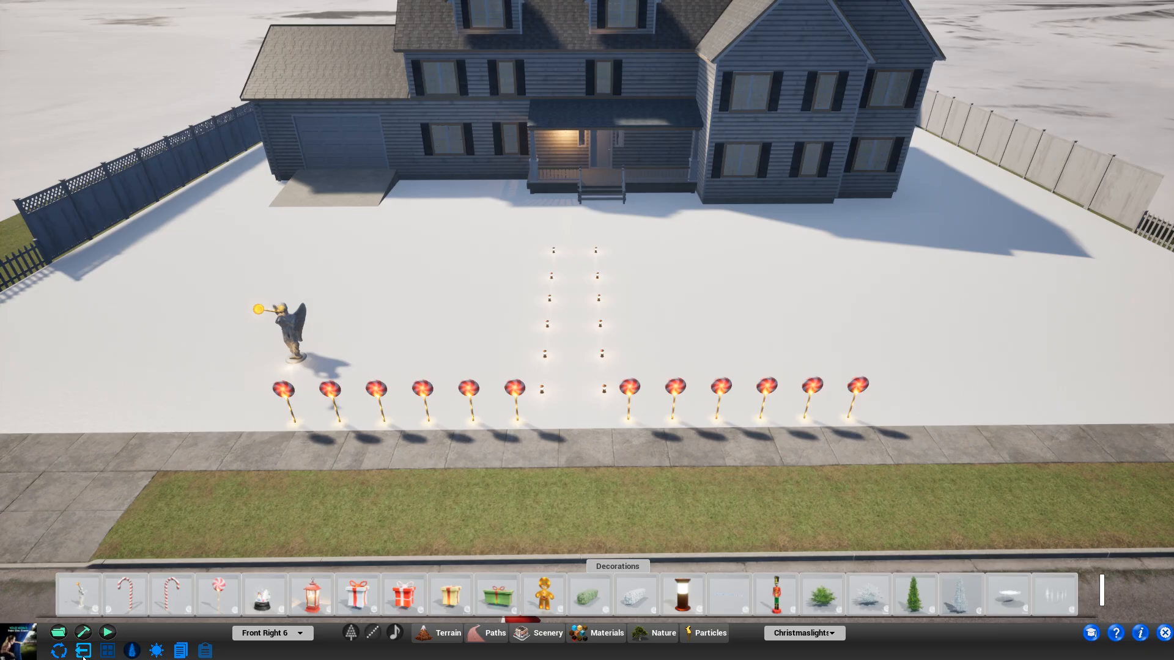
left_click(156, 652)
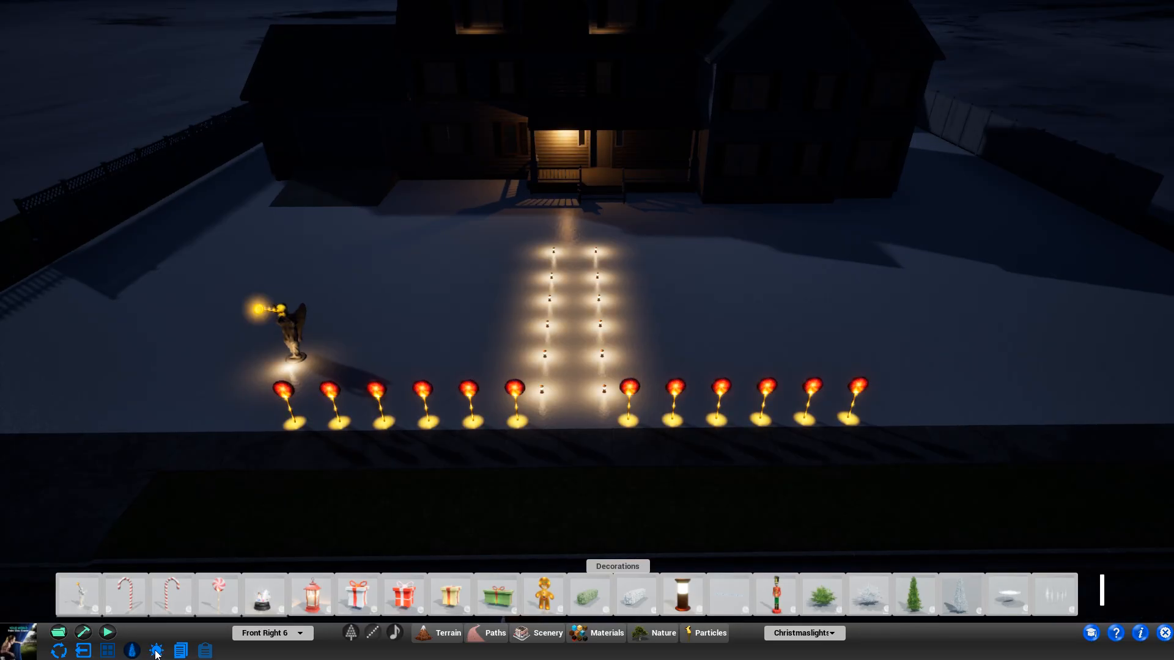
Step: Limit the lit decorations to the active channel and choose Vocals 1 as that channel
left_click(395, 633)
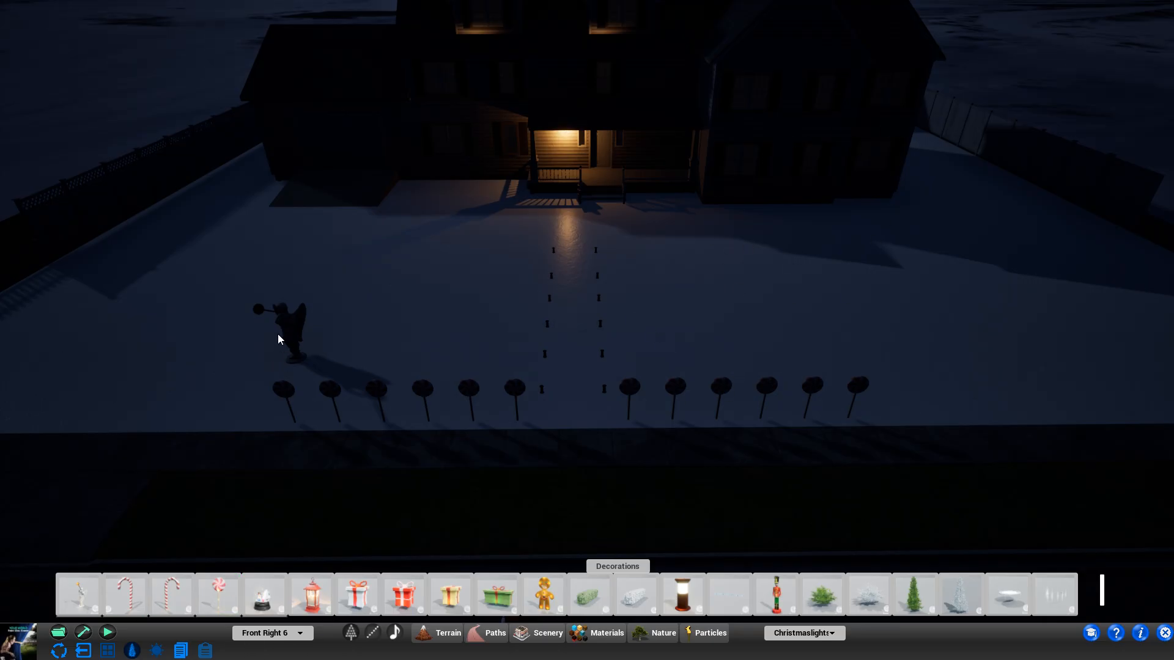
left_click(288, 637)
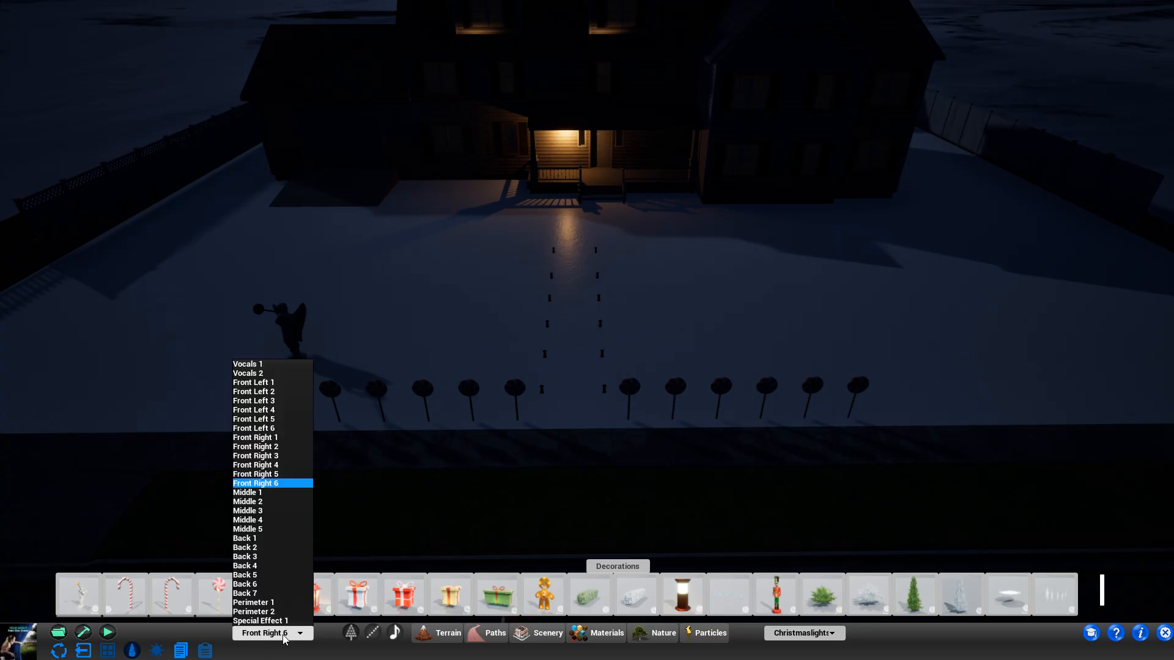
left_click(244, 365)
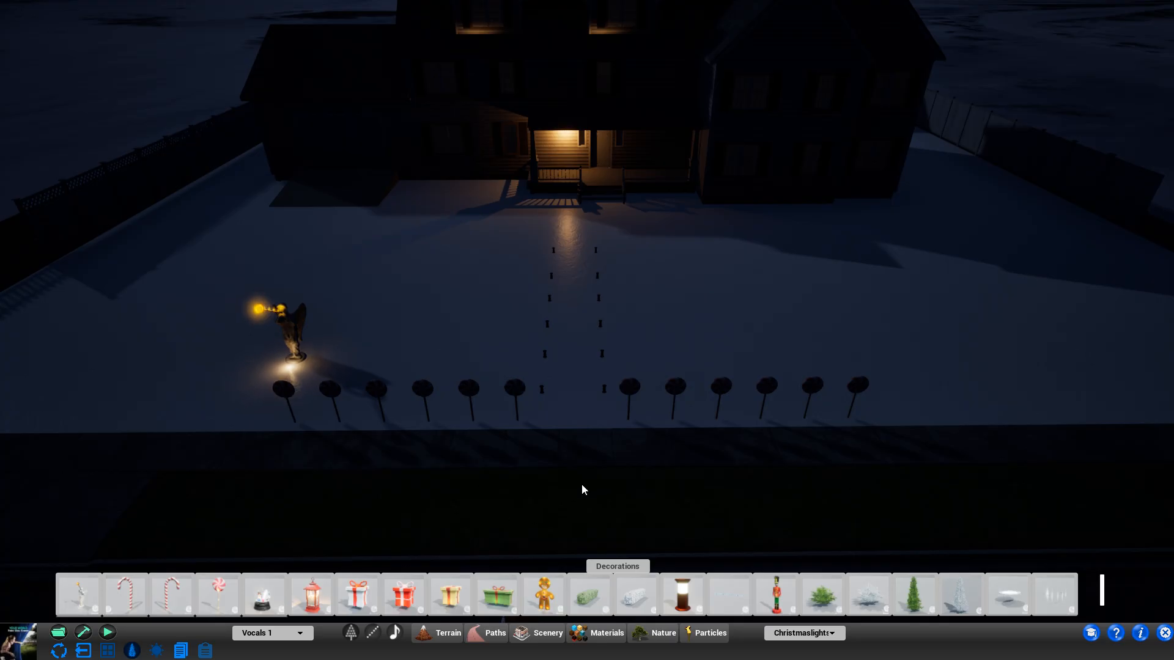
Step: Switch to the Basic pack and open its christmaslights1 collection while viewing the trumpet angel up close
right_click_drag(581, 485, 496, 459)
key("w")
key("a")
key("w")
key("d")
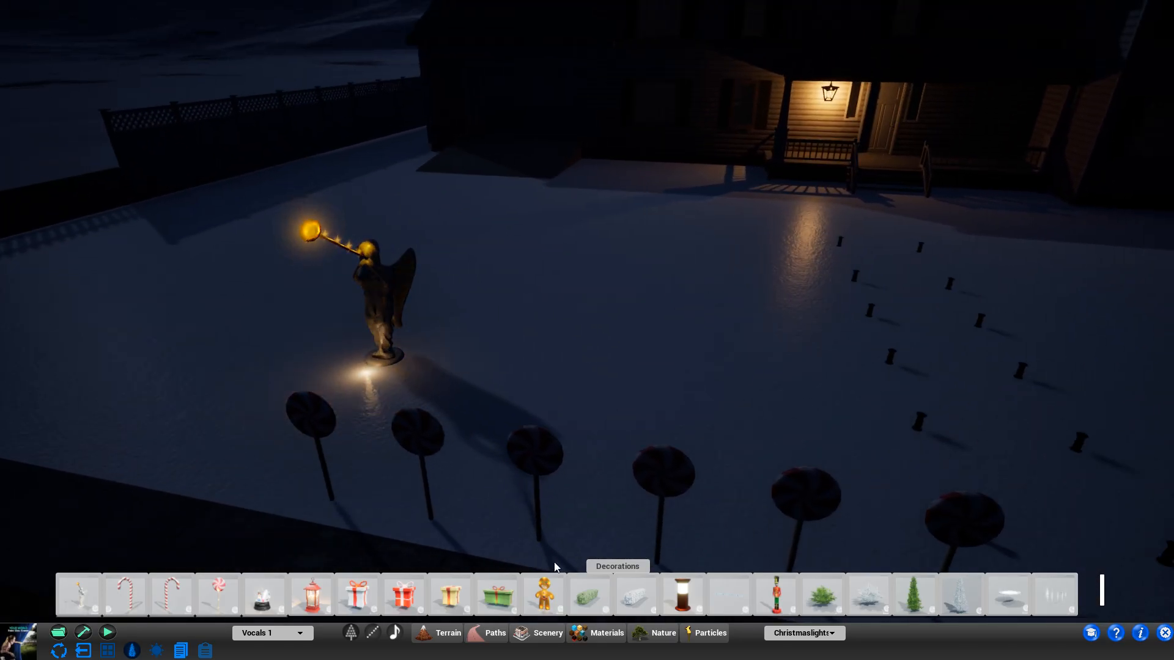
left_click(805, 632)
left_click(813, 649)
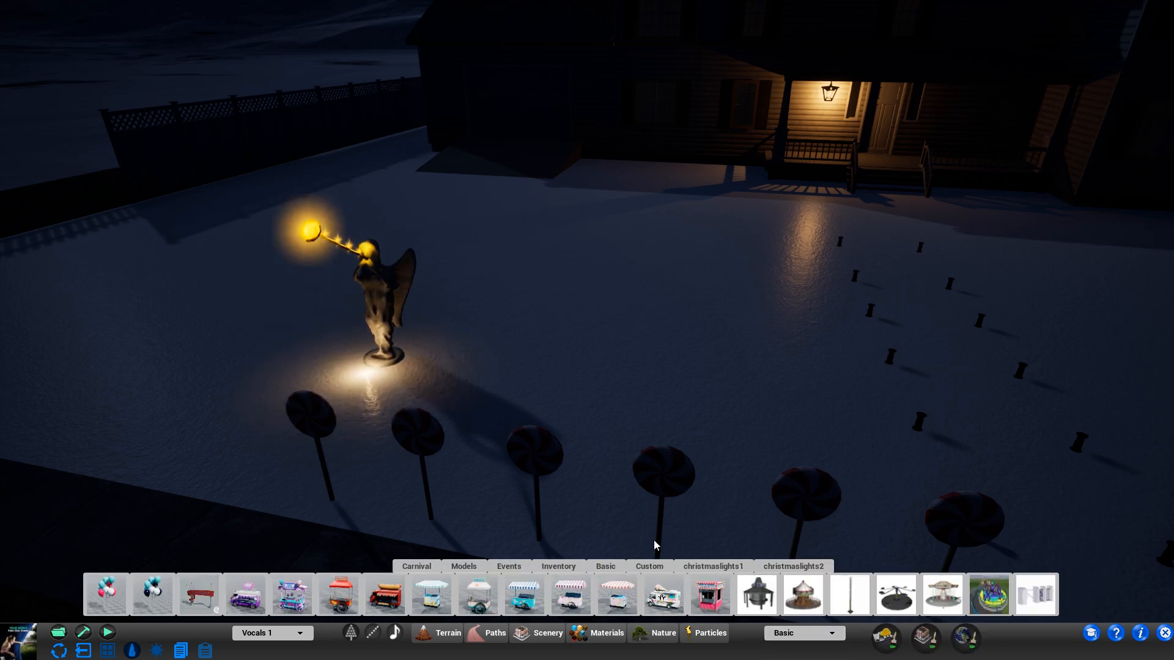
left_click(714, 567)
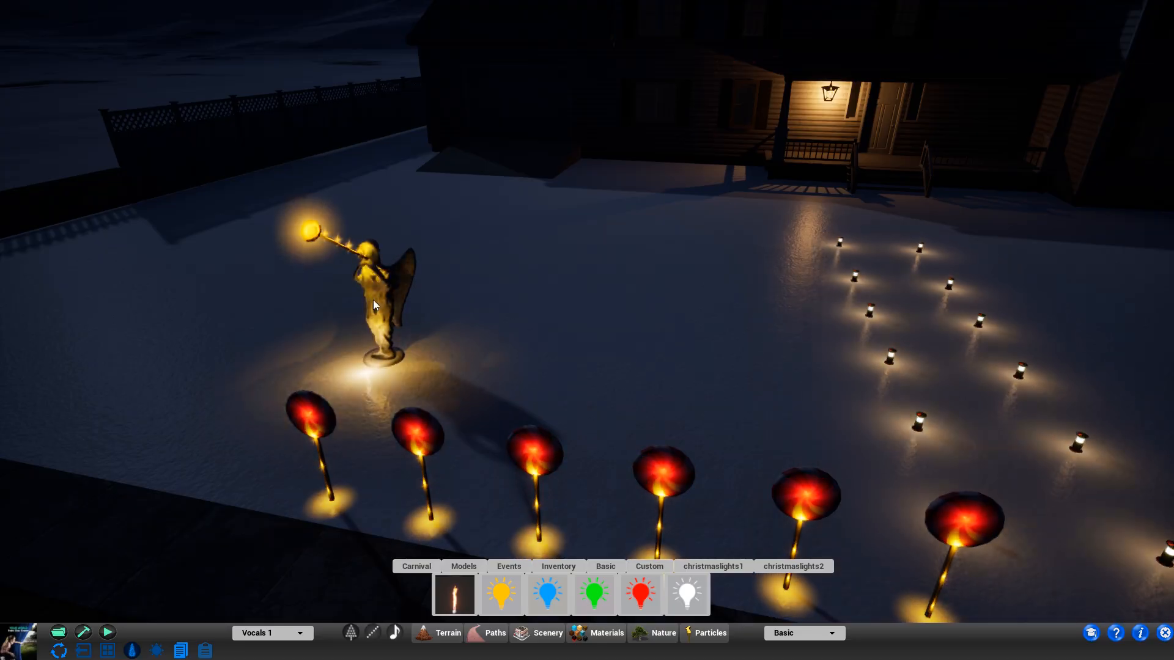
Step: View the whole lit front yard at night from the street side and switch the scene back to daylight
right_click_drag(488, 345, 555, 353)
key("s")
key("d")
key("a")
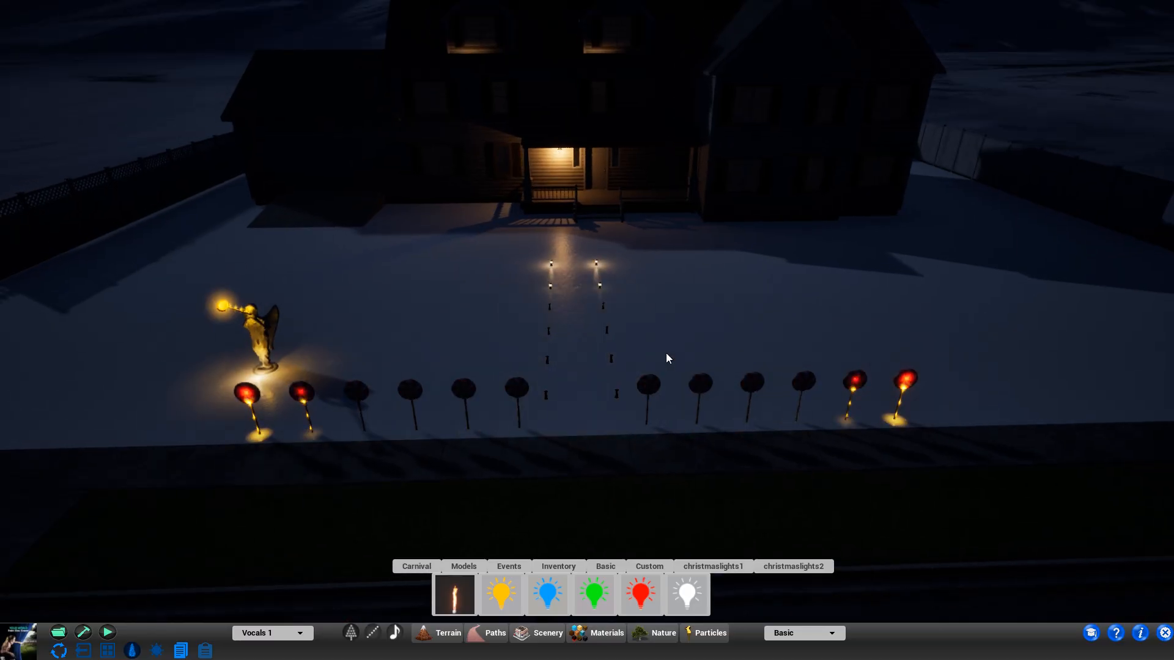
right_click_drag(617, 375, 592, 402)
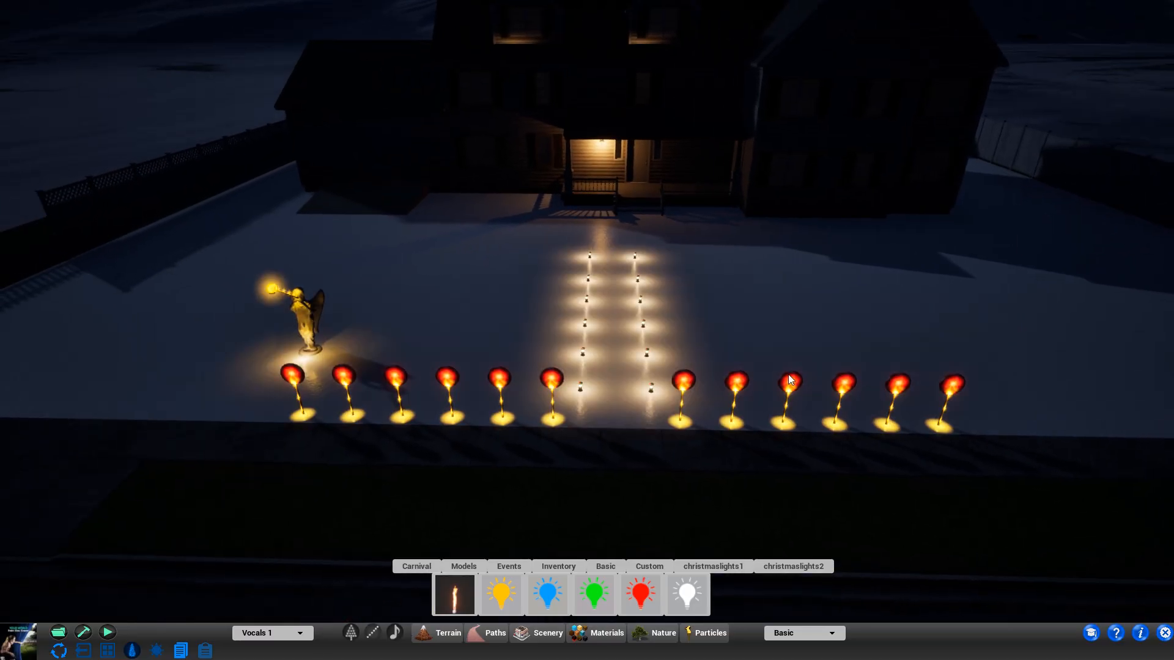
left_click(156, 652)
right_click_drag(703, 456, 699, 491)
key("d")
key("w")
key("d")
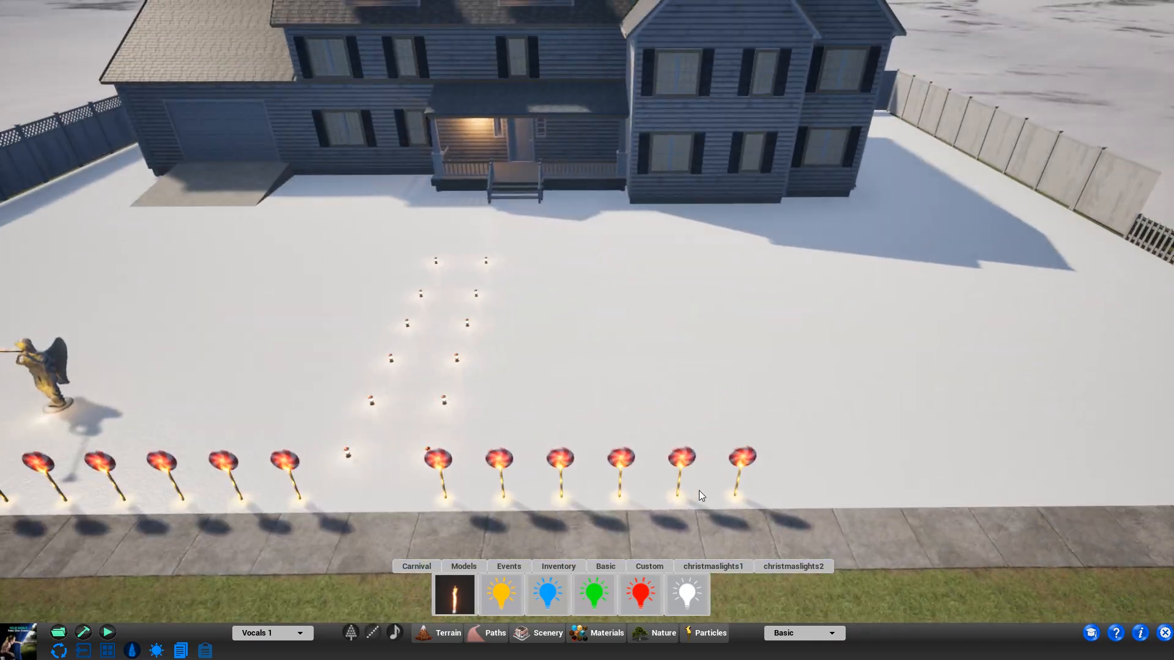
Step: Choose Middle 1 as the active channel and open the Decorations of the Christmaslights pack
left_click(299, 634)
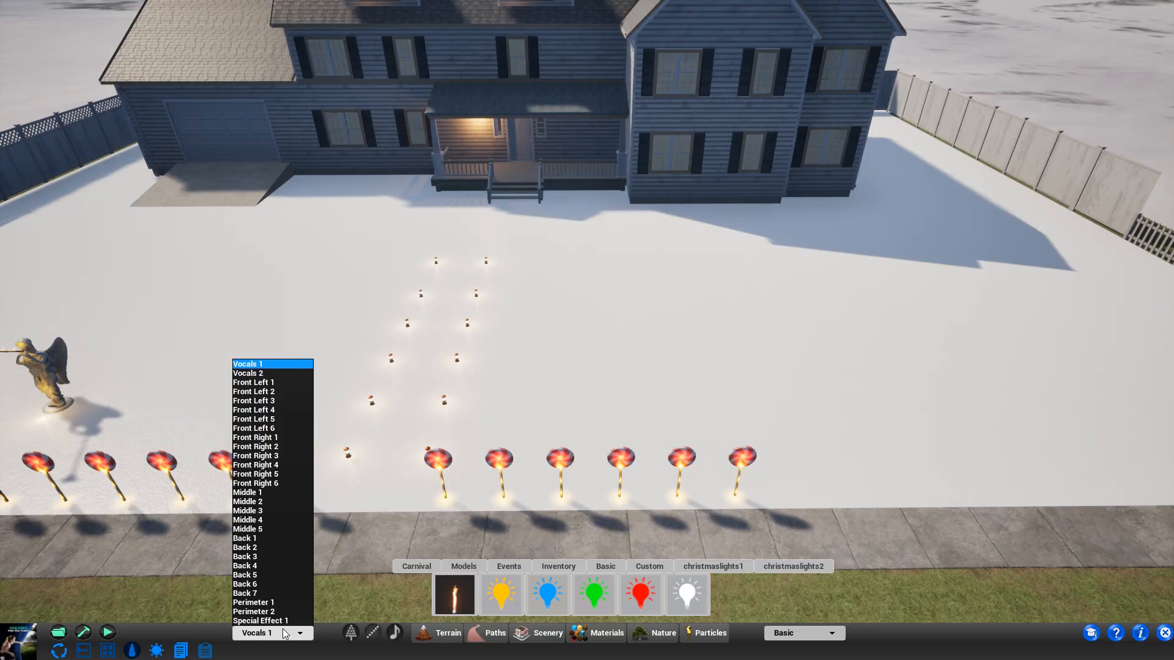
left_click(261, 493)
left_click(792, 632)
left_click(787, 653)
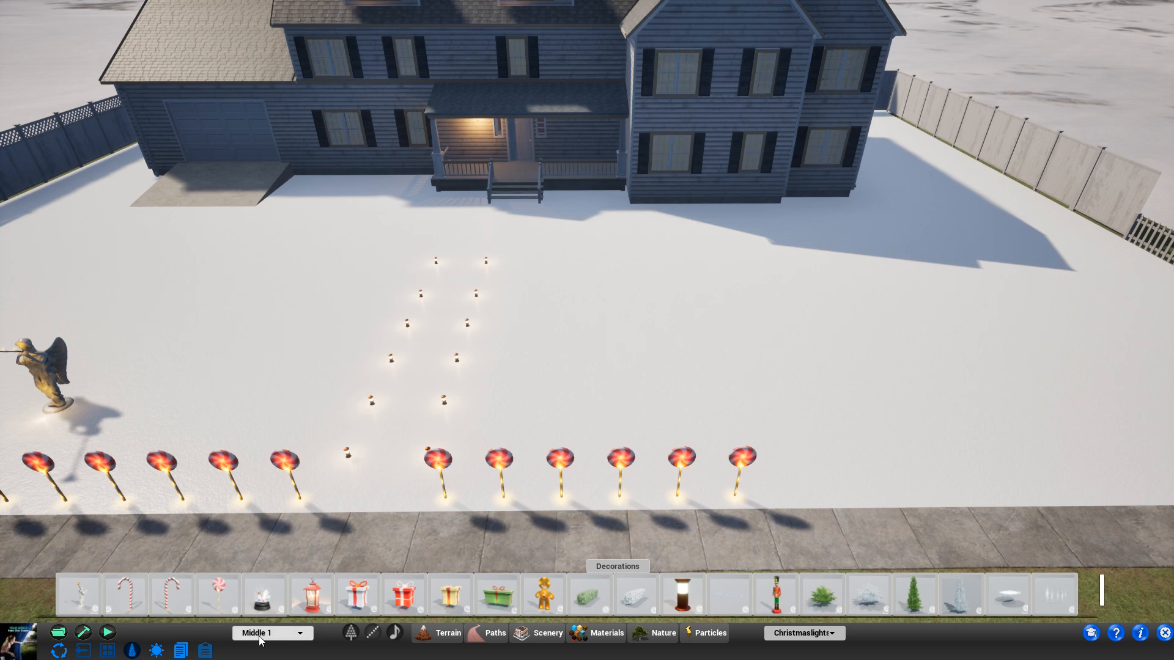
Step: Turn on placement snapping and place a green gift box on the snow behind the outermost lollipops right of the walkway
left_click(501, 599)
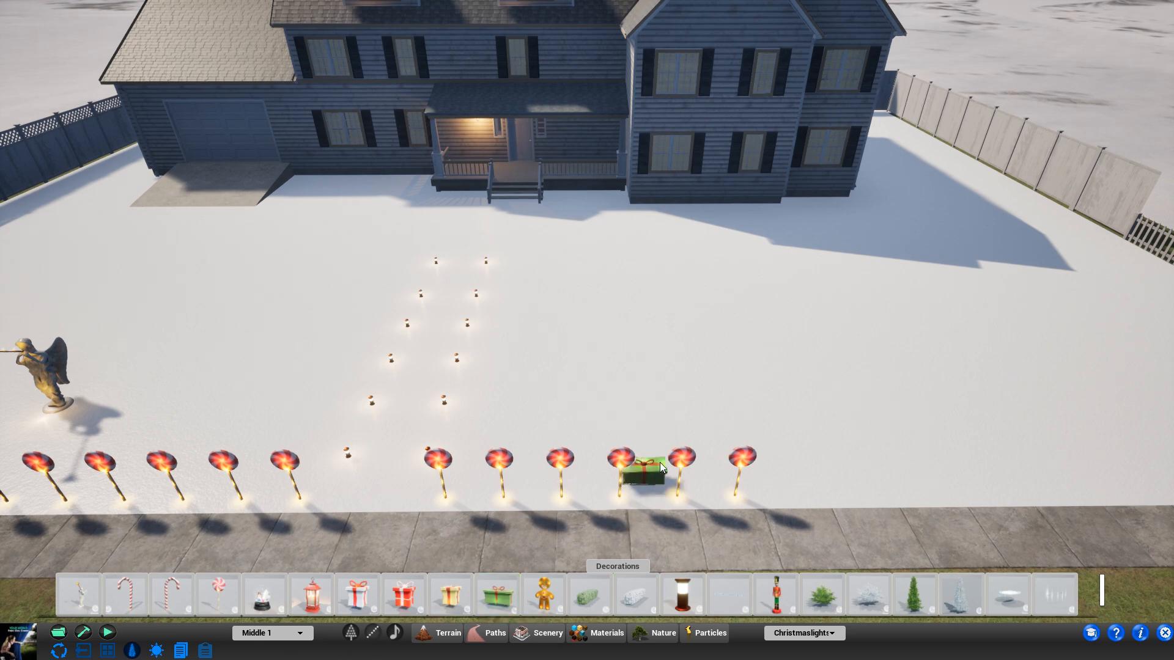
left_click(471, 469)
left_click(83, 651)
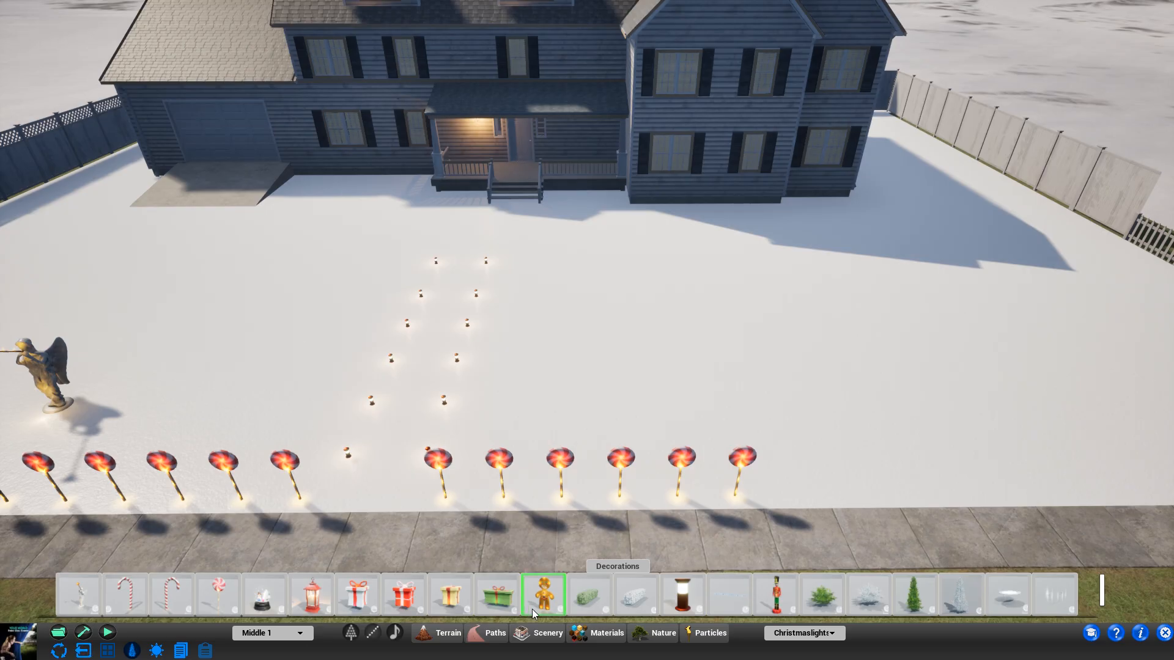
left_click(513, 597)
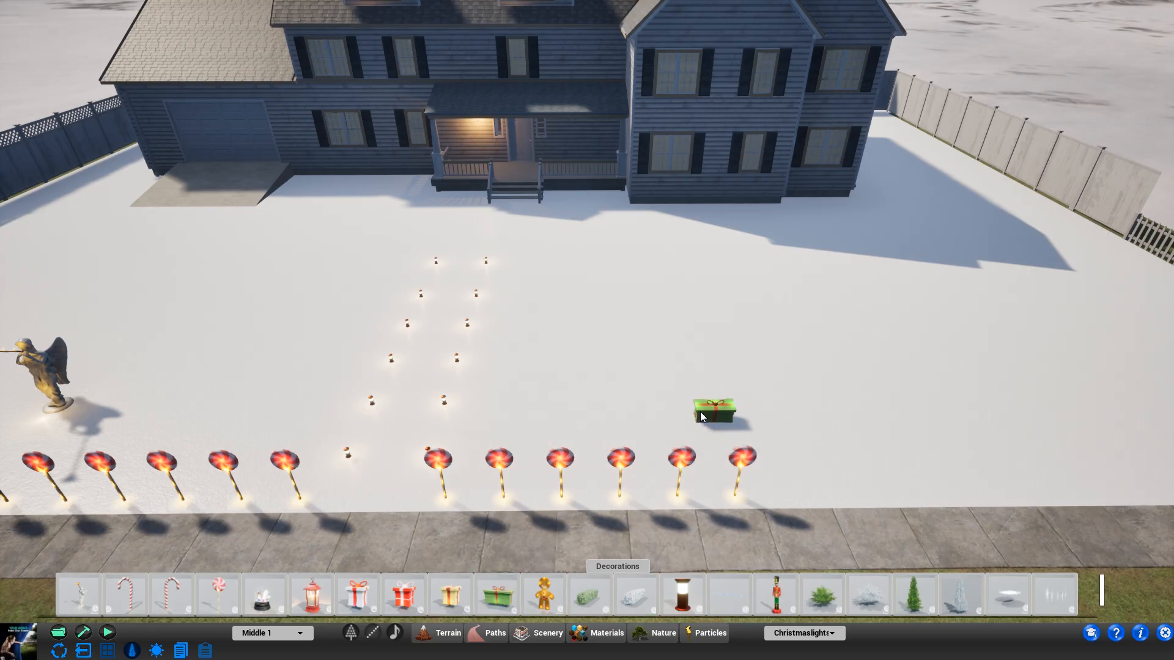
right_click_drag(702, 412, 691, 275)
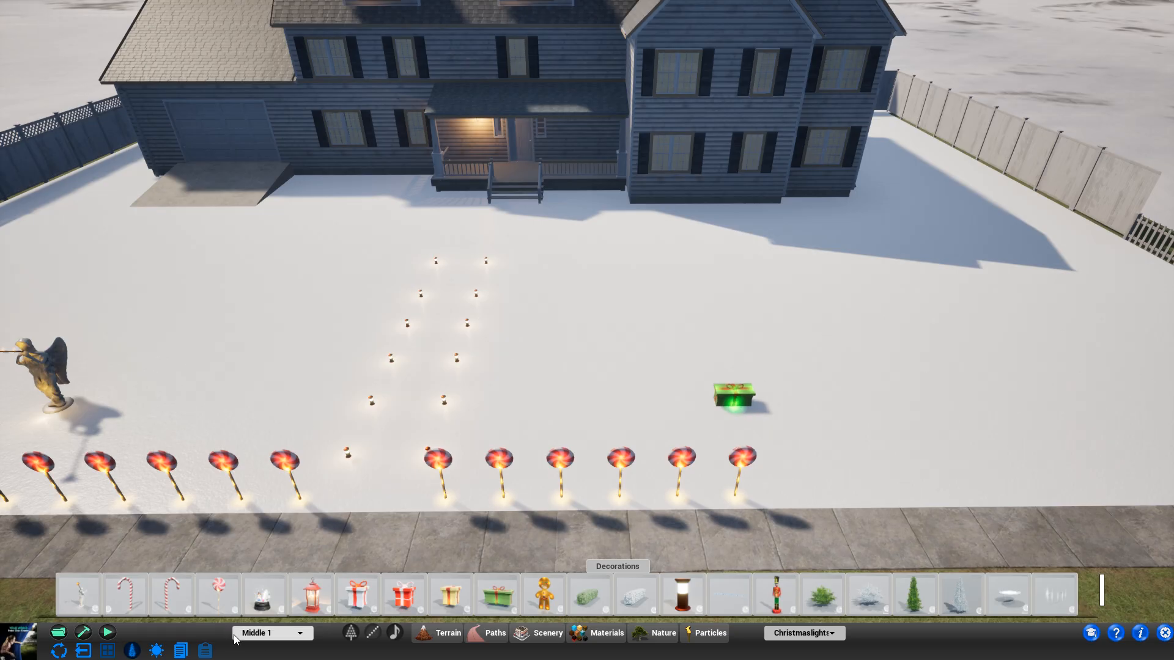
Step: Set the channel to Middle 2 and place a yellow gift box in line with the green one, on its walkway side
left_click(258, 633)
left_click(261, 502)
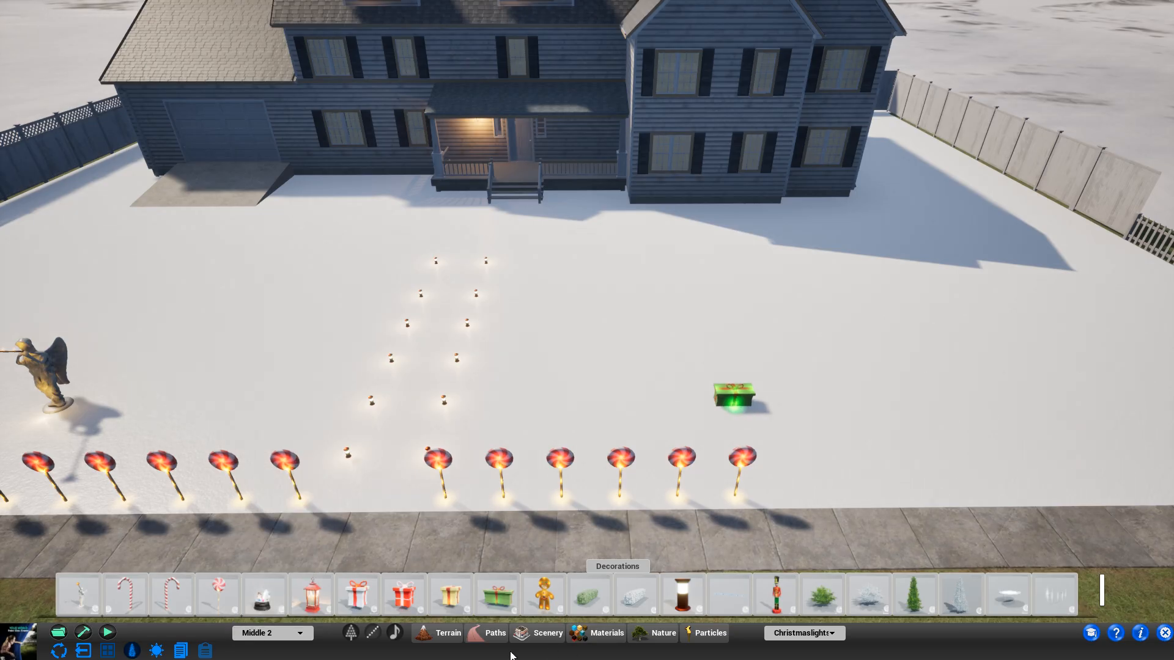
left_click(450, 599)
right_click_drag(652, 402, 565, 6)
right_click_drag(636, 311, 644, 267)
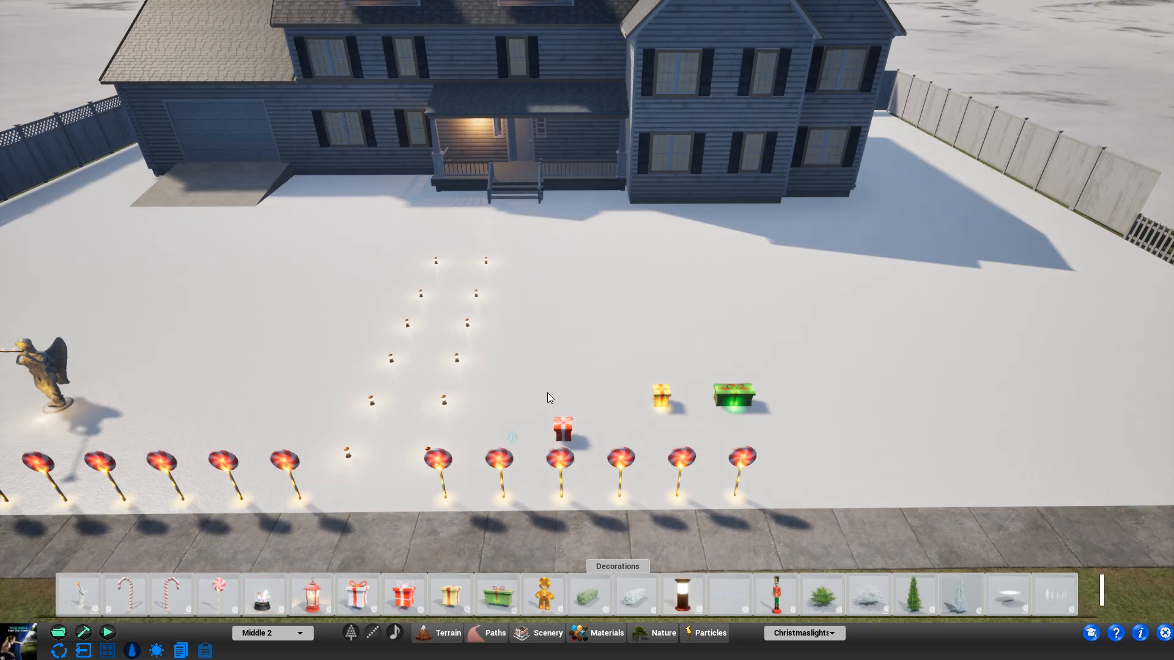
Step: Place a red gift box beside the yellow one on channel Middle 2 and delete it
right_click_drag(587, 421, 566, 306)
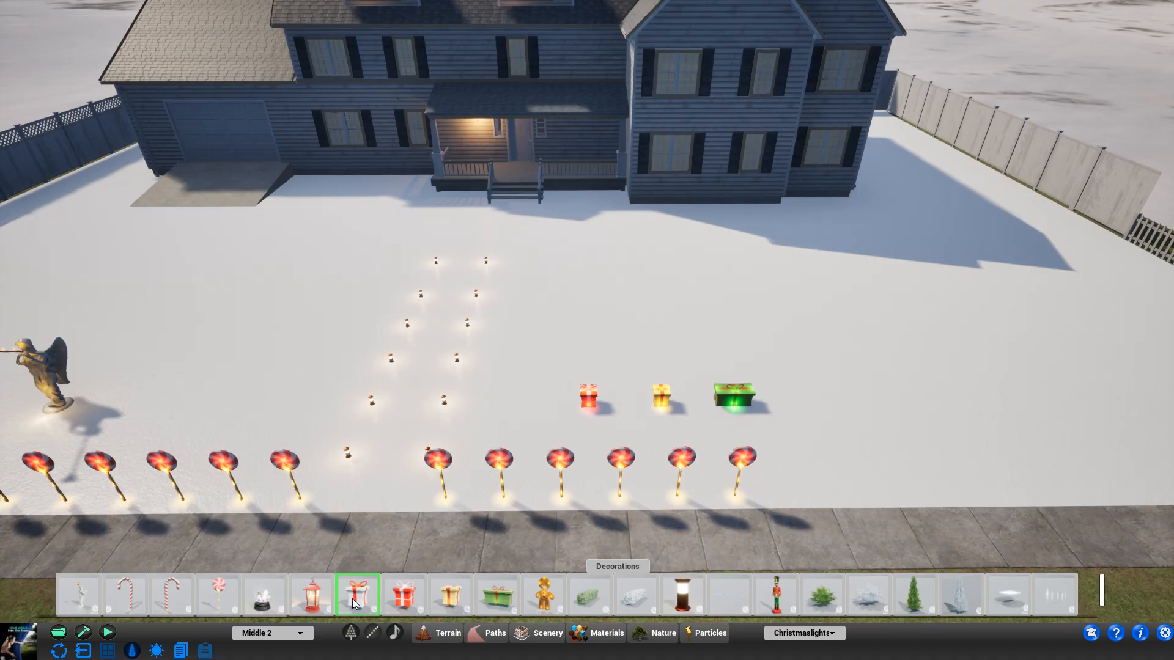
left_click(288, 634)
left_click(290, 640)
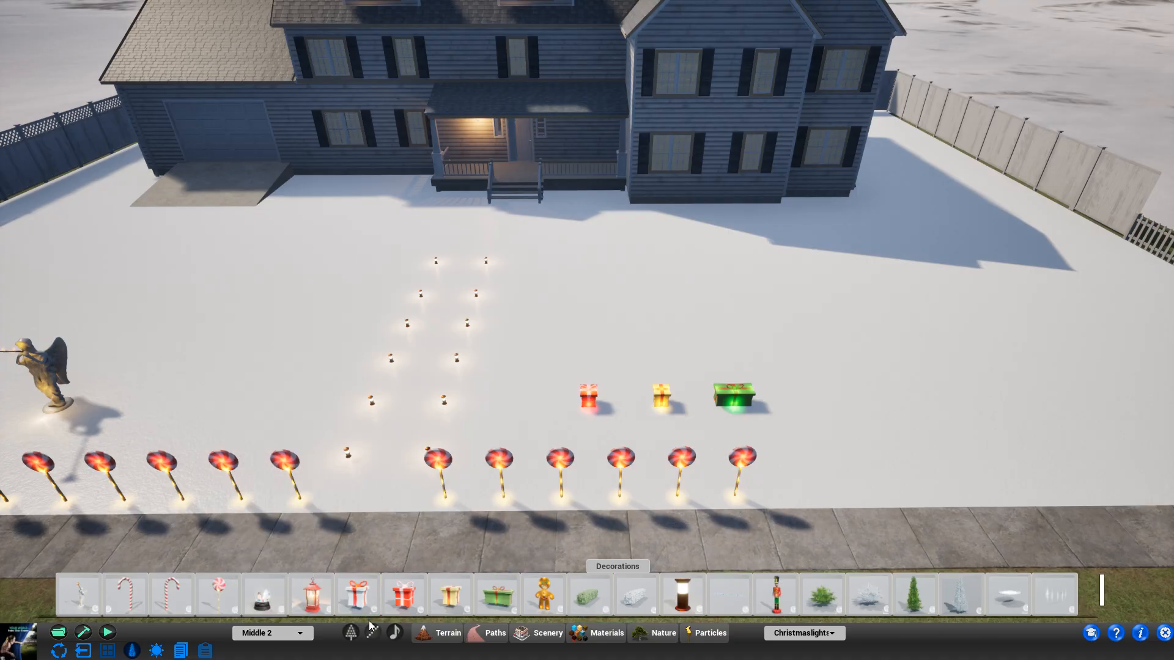
left_click(595, 392)
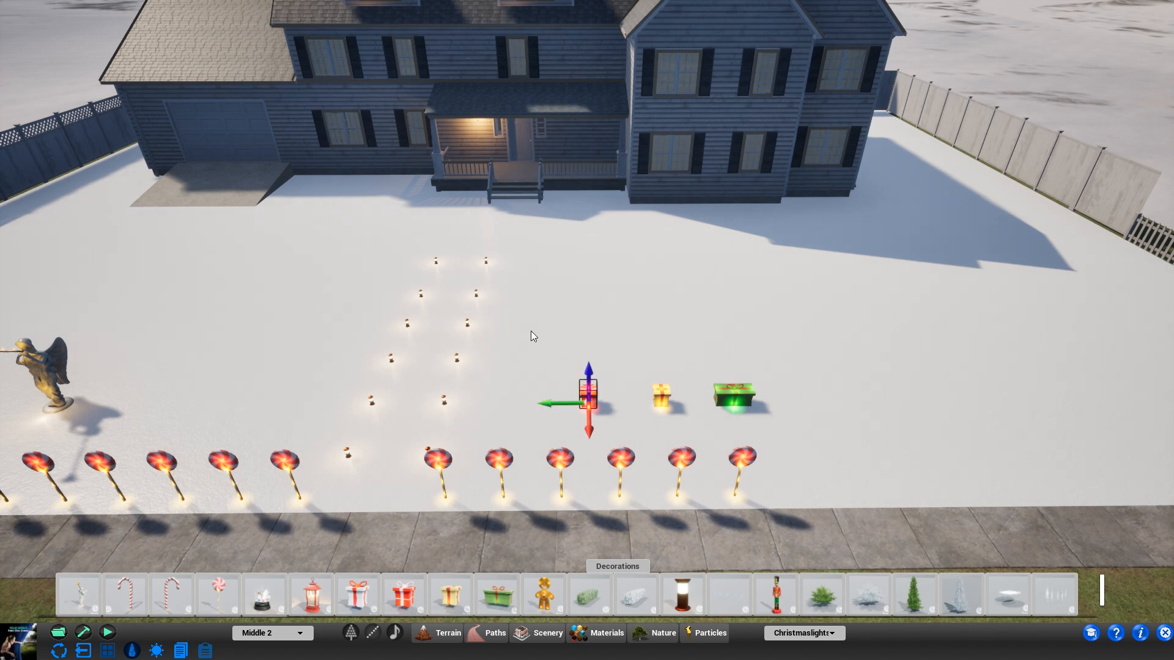
key("Delete")
Step: Set the channel to Middle 3 and place a red gift box in line beside the yellow one
left_click(299, 635)
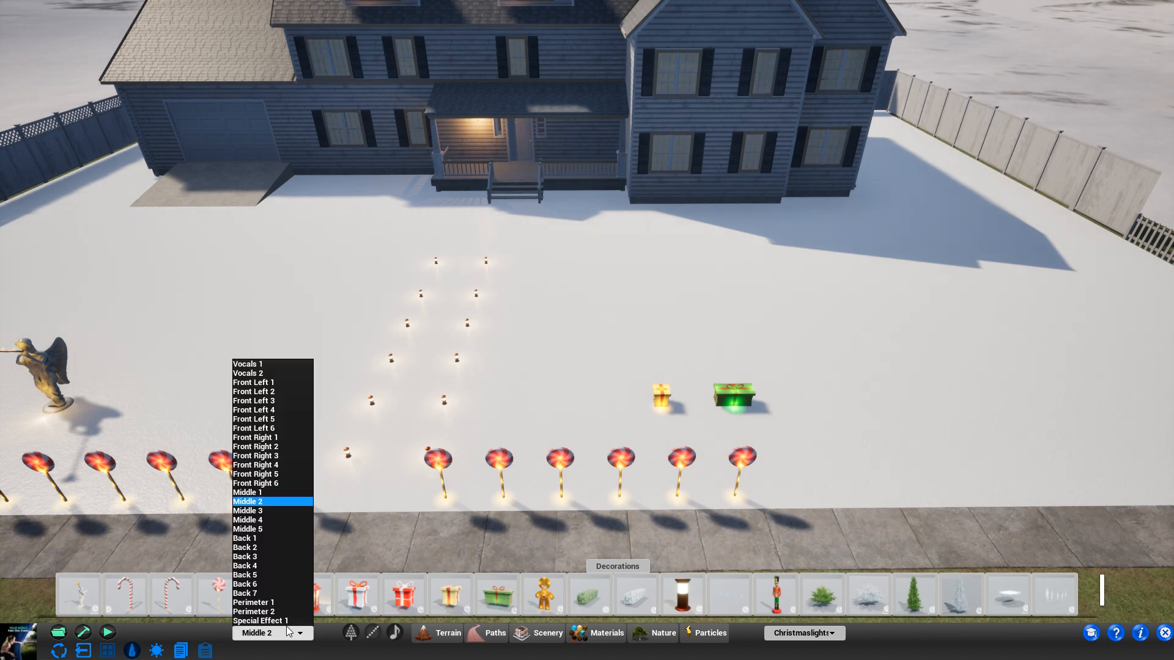
left_click(260, 511)
left_click_drag(409, 597, 574, 295)
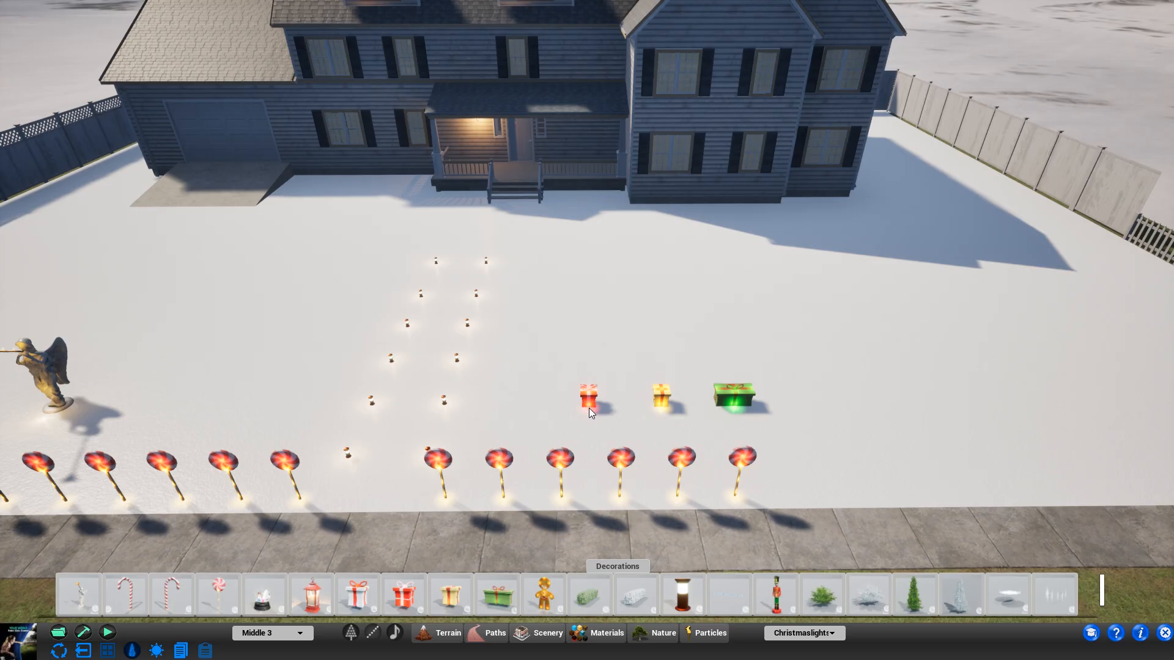
Step: Set the channel to Middle 4 and place the blue gift box with the red bow beside the red gift, nearest the walkway
left_click(282, 634)
left_click(267, 521)
left_click_drag(362, 594, 522, 403)
scroll(522, 402, "down", 3)
right_click_drag(523, 402, 501, 258)
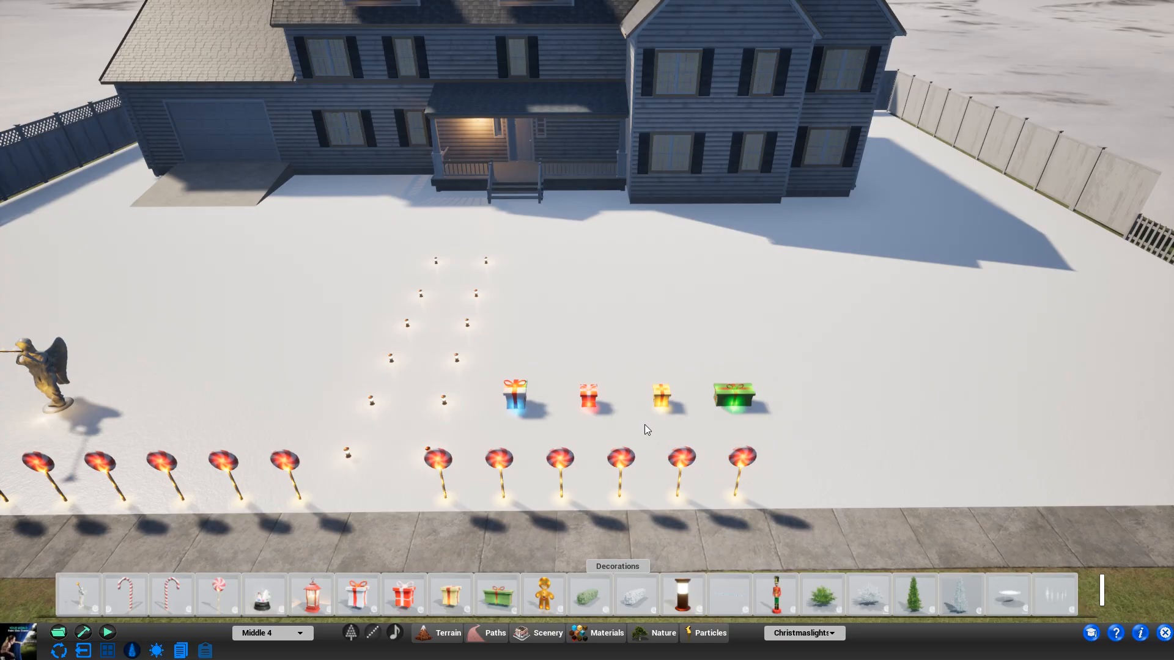
Step: Set the channel to Middle 5 and place a gingerbread man on the snow between the trumpet angel and the walkway
left_click(287, 634)
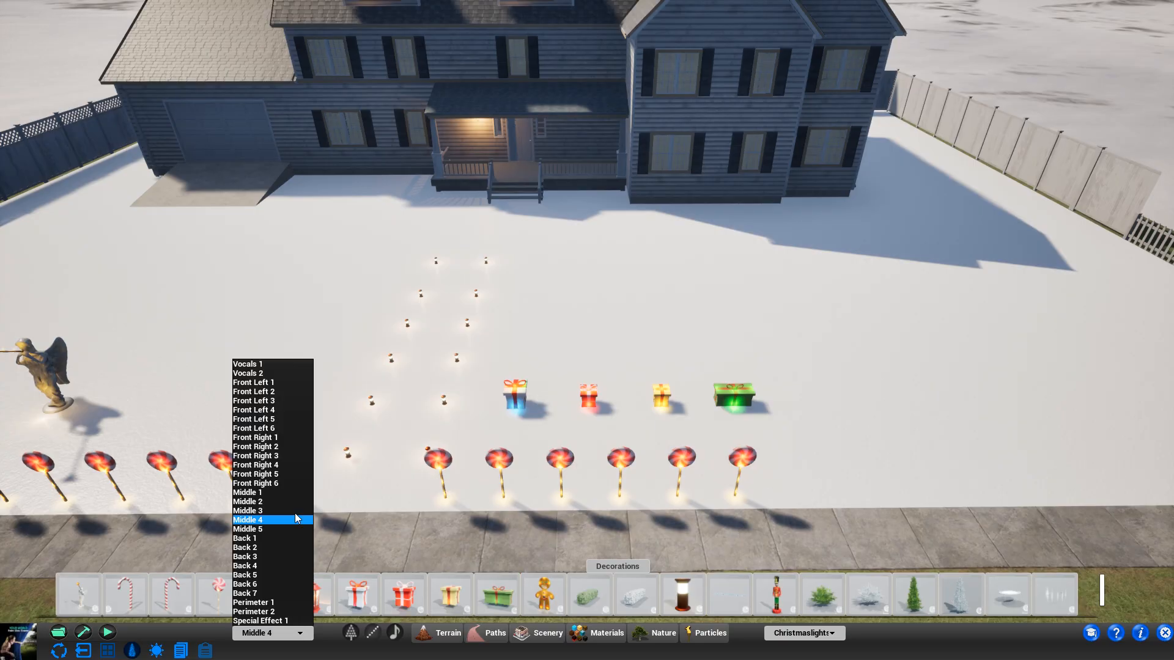
left_click(262, 528)
left_click_drag(552, 589, 348, 409)
right_click_drag(306, 401, 230, 80)
right_click_drag(843, 475, 456, 487)
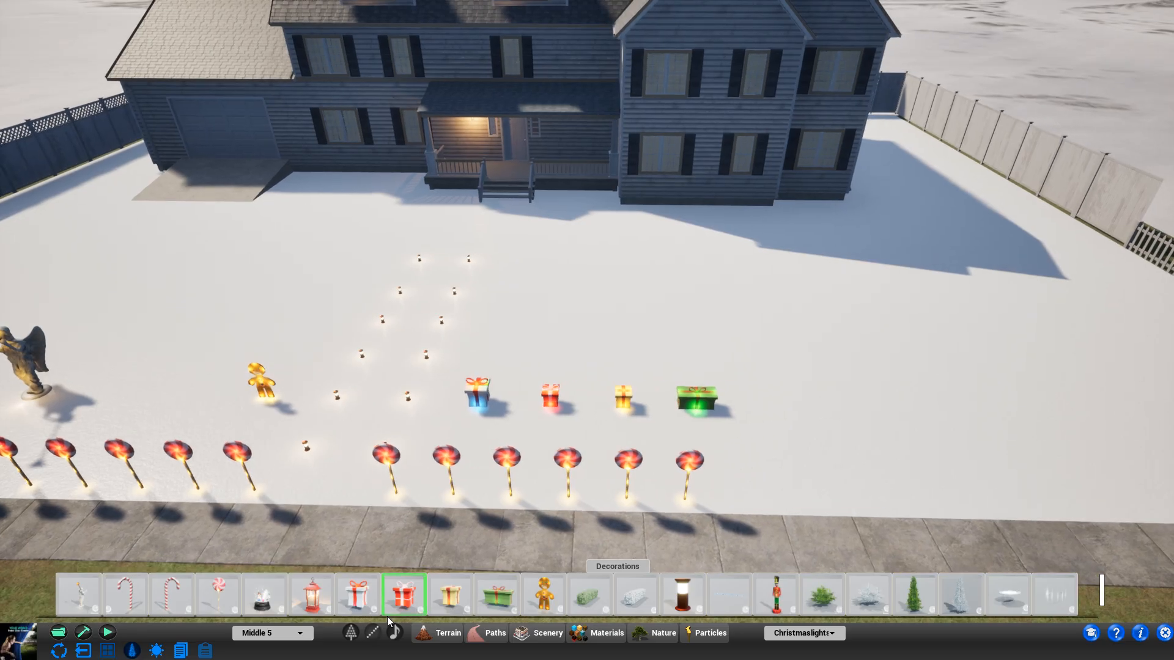
Step: Switch the scene to night and check the yard with the channel lighting limit turned on and off
left_click(150, 649)
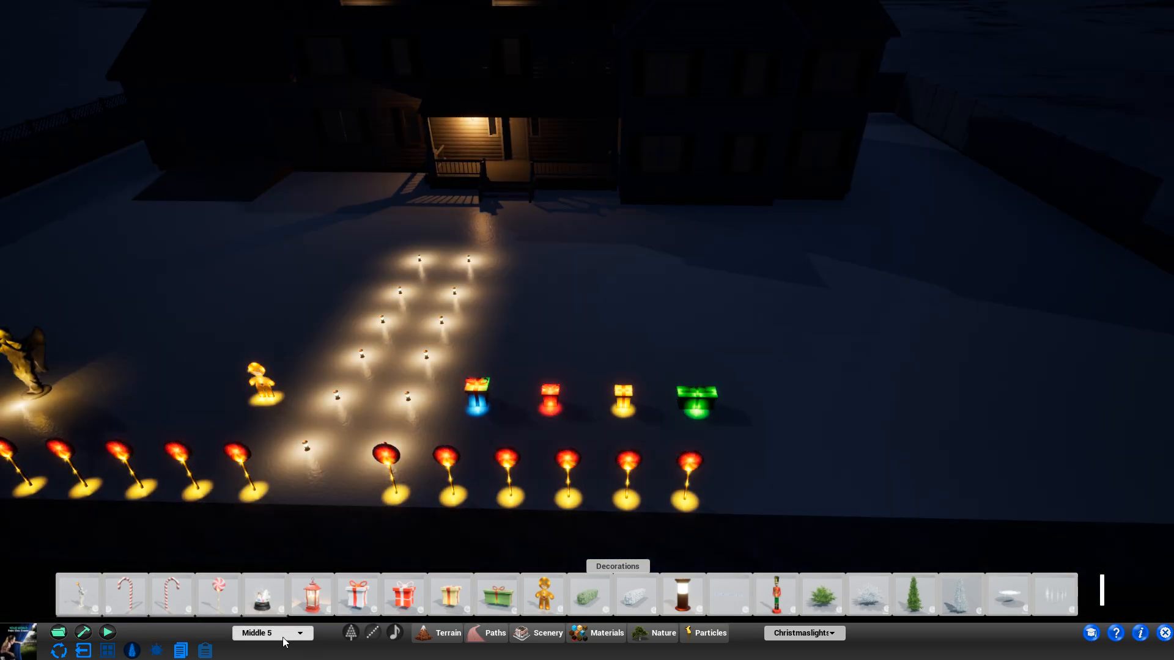
left_click(394, 632)
right_click_drag(559, 564, 537, 560)
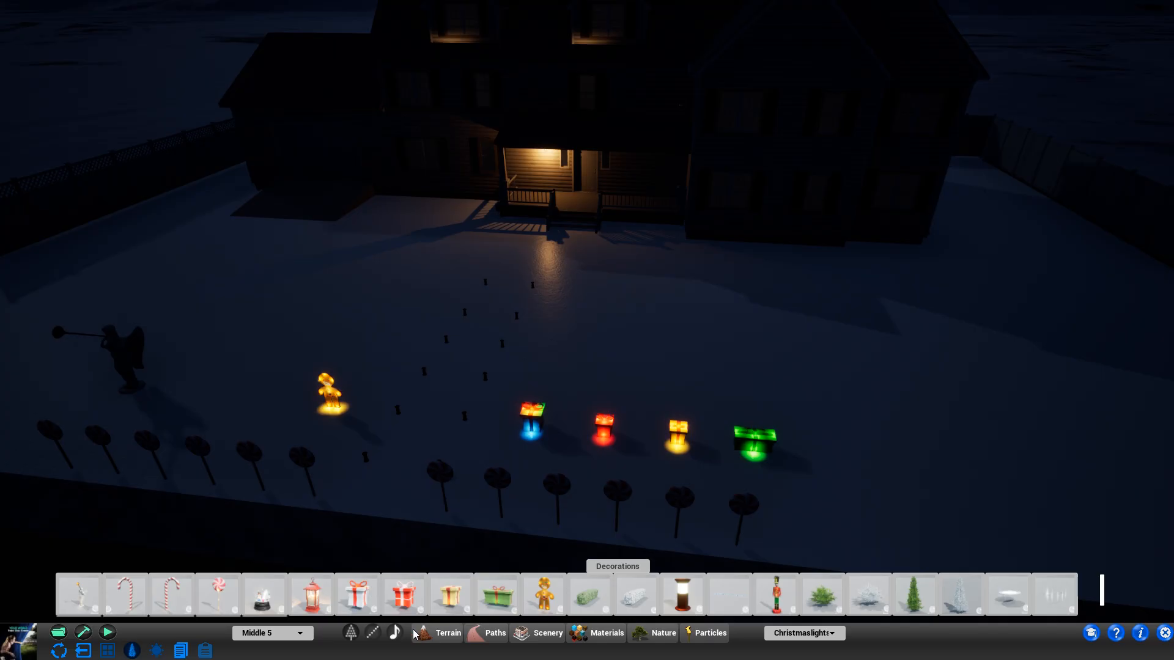
left_click(394, 633)
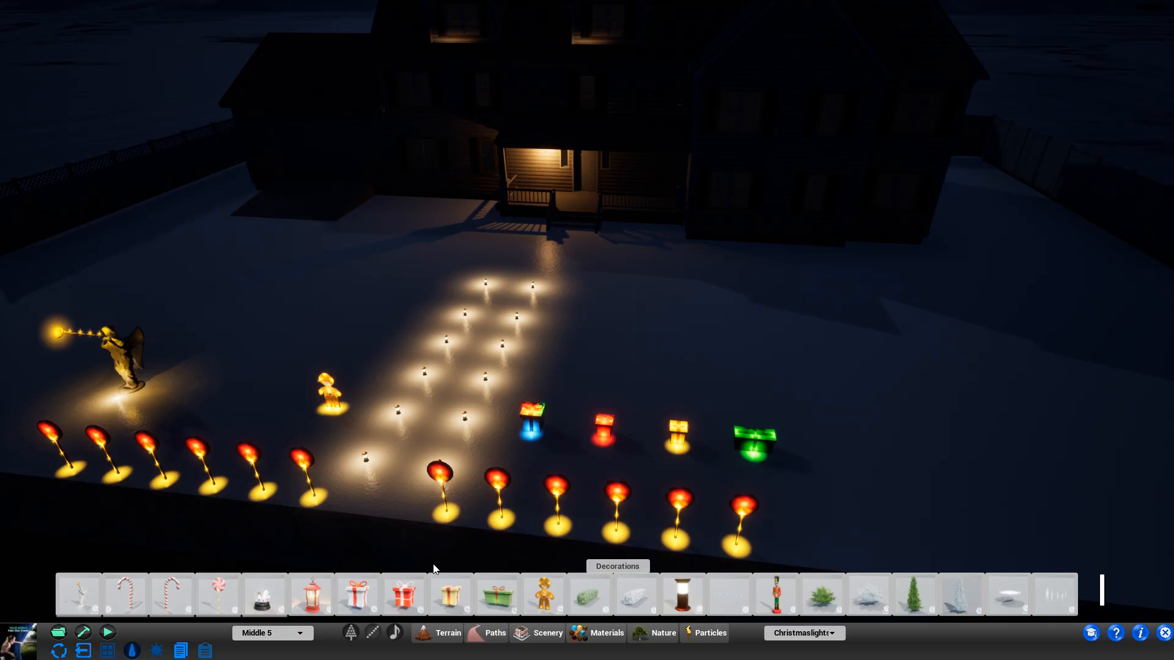
right_click_drag(433, 564, 451, 521)
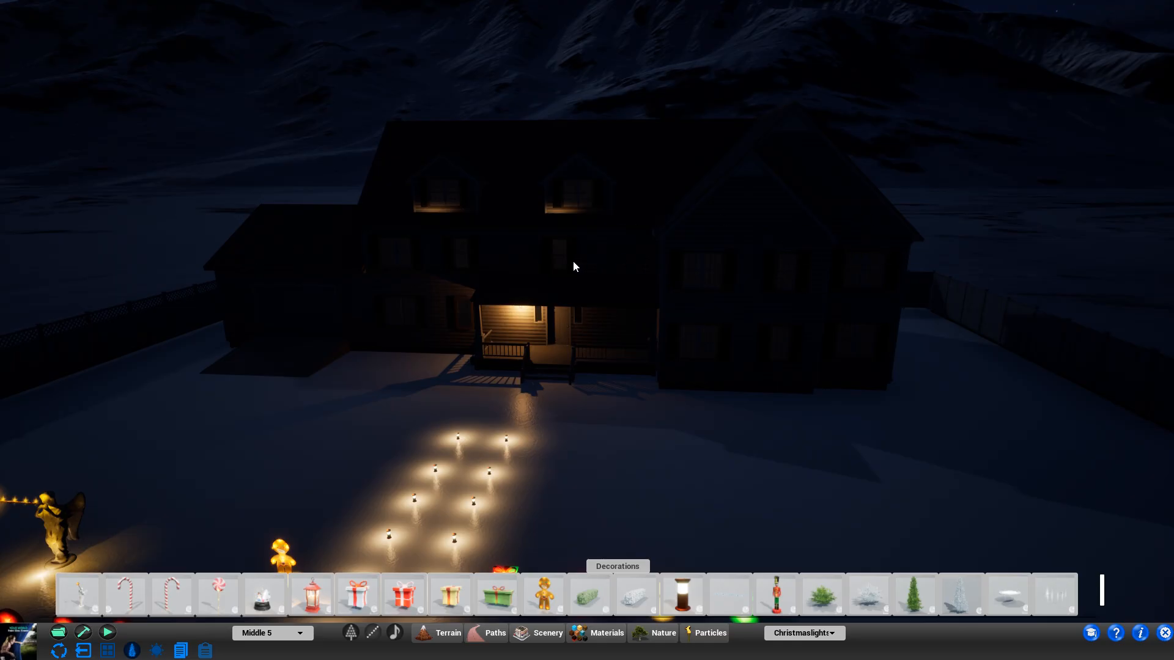
right_click_drag(730, 389, 676, 422)
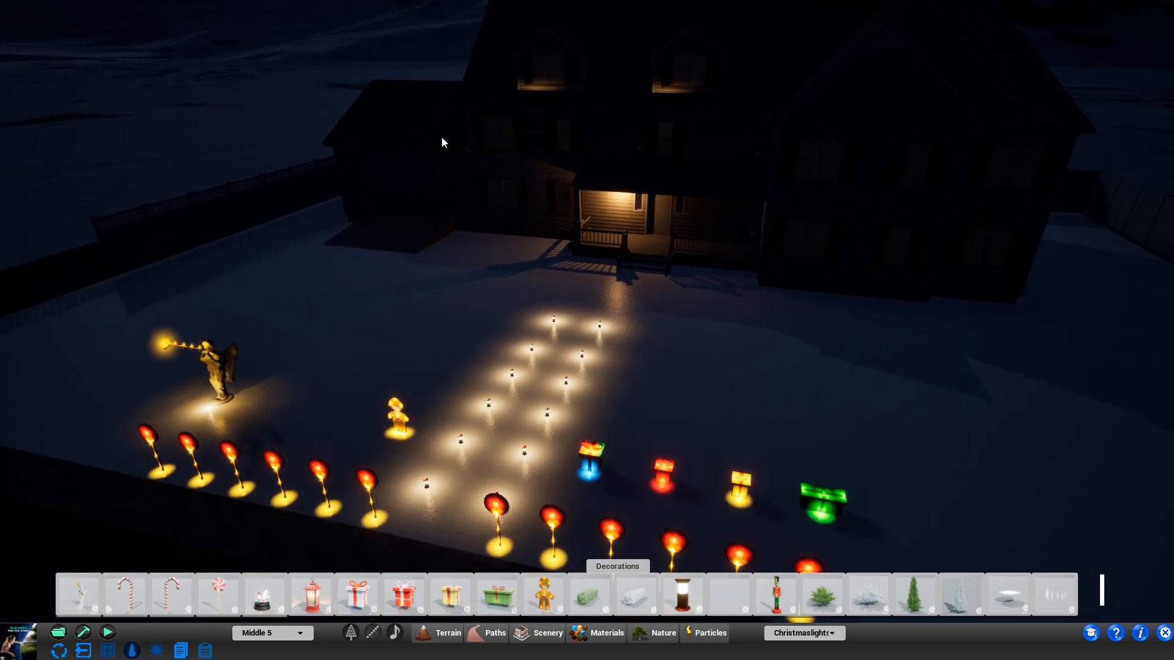
right_click_drag(690, 227, 688, 345)
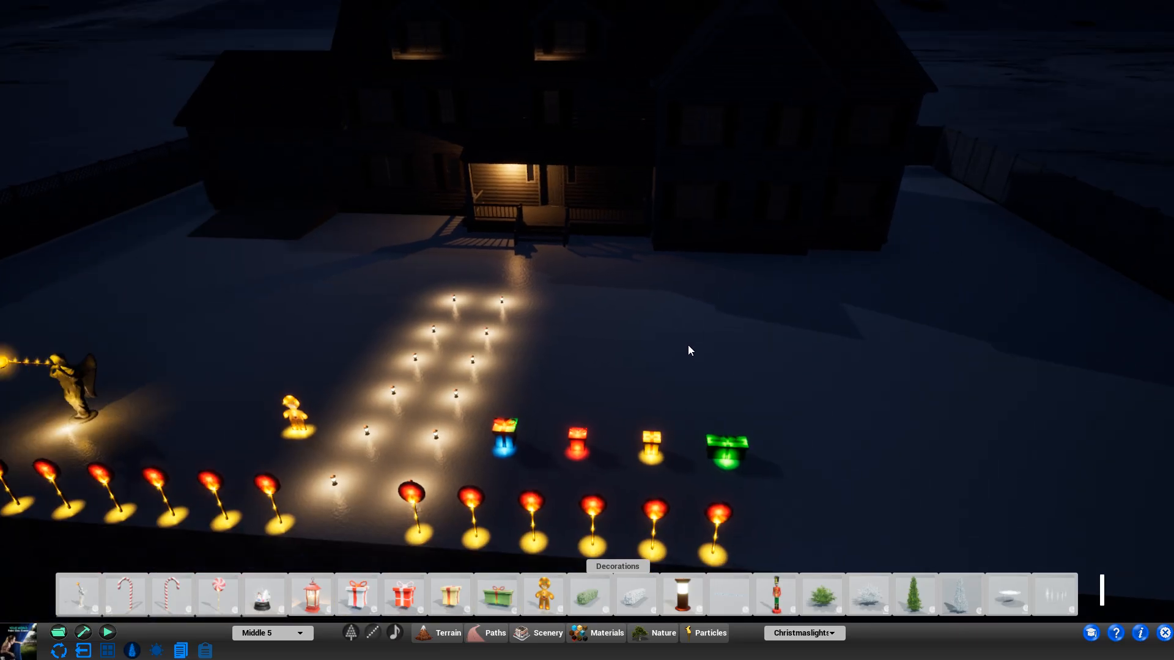
scroll(688, 345, "down", 3)
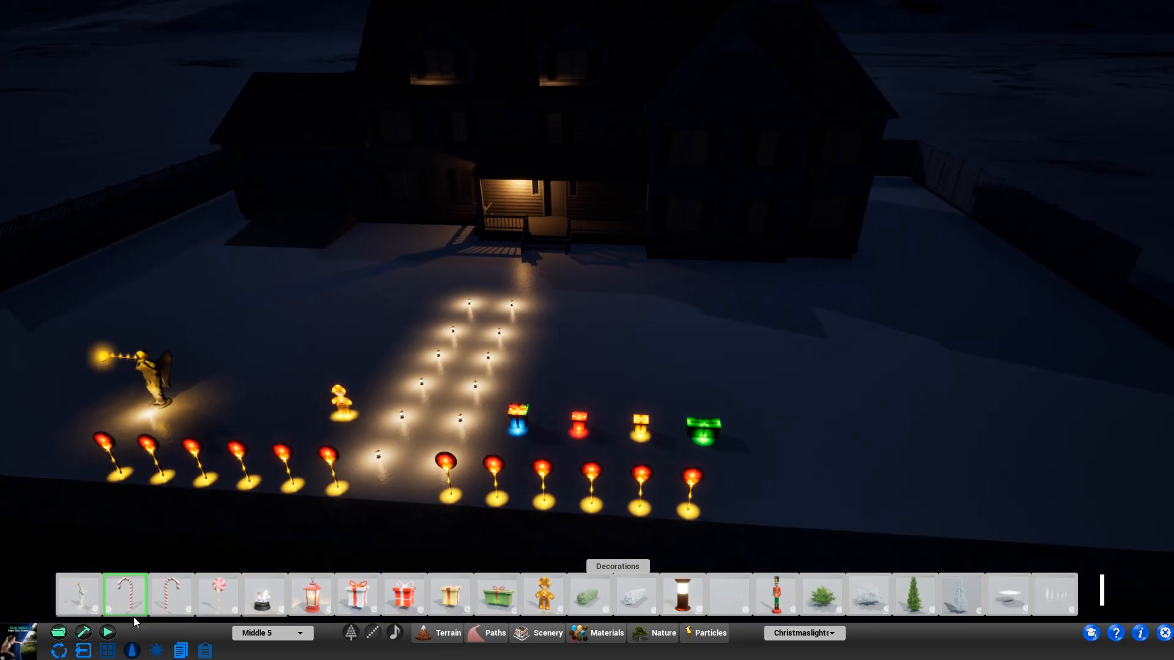
Step: Switch the scene back to daylight and bring the whole house and yard into view
left_click(158, 650)
left_click(294, 633)
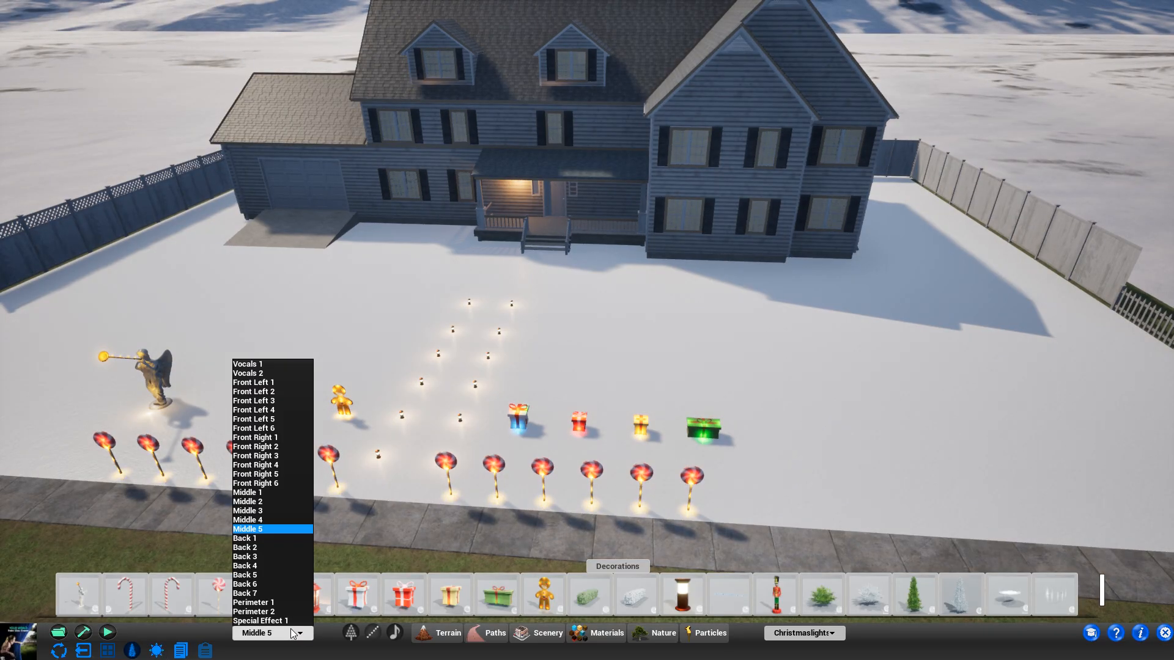
right_click_drag(733, 363, 729, 357)
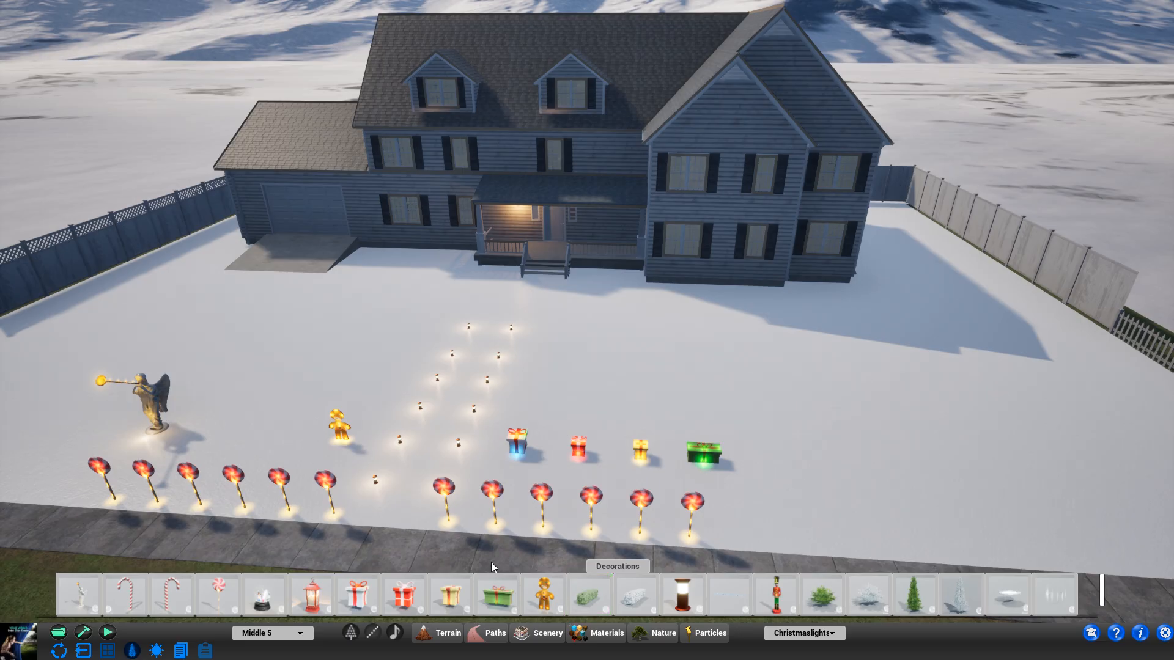
Step: Set the channel to Back 1 and place a large snow globe behind the gift boxes, right of the walkway
left_click(281, 633)
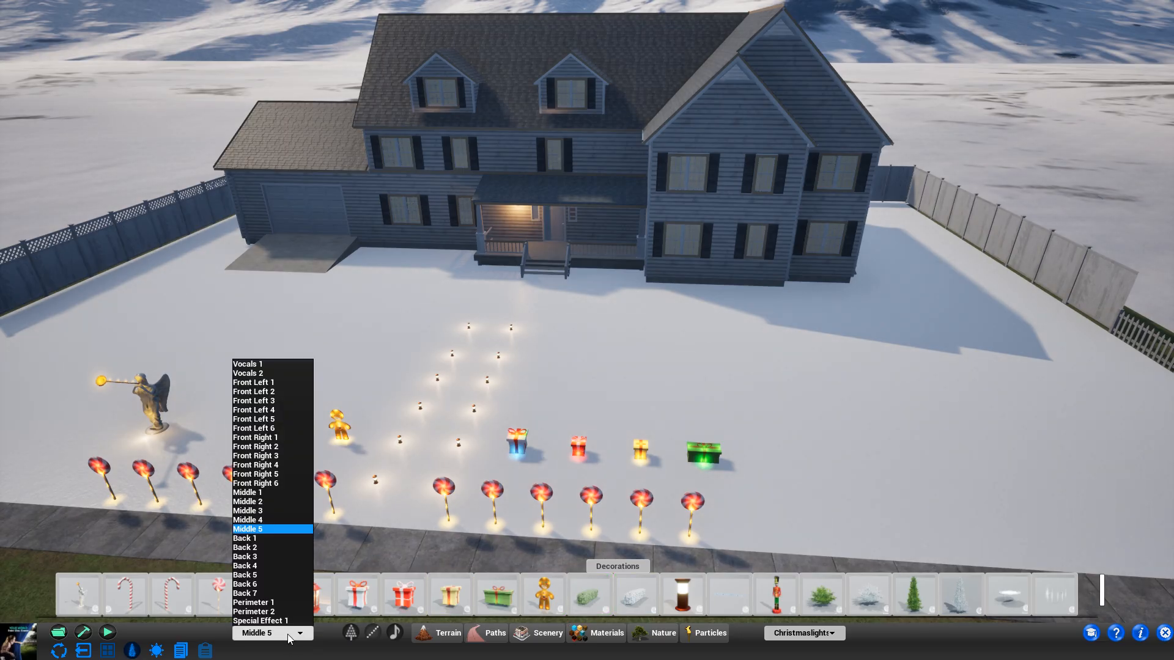
left_click(255, 538)
left_click_drag(258, 591, 597, 387)
scroll(593, 389, "up", 5)
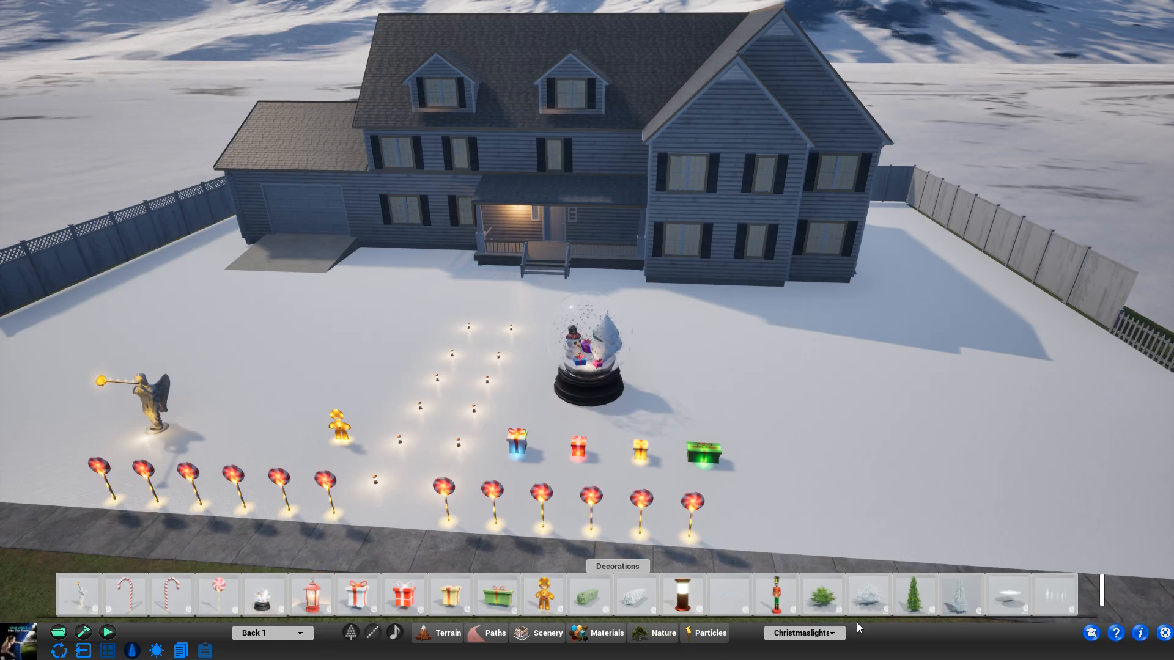
Step: Place the round white glowing light, enlarge it and move it under the base of the snow globe
left_click(1040, 608)
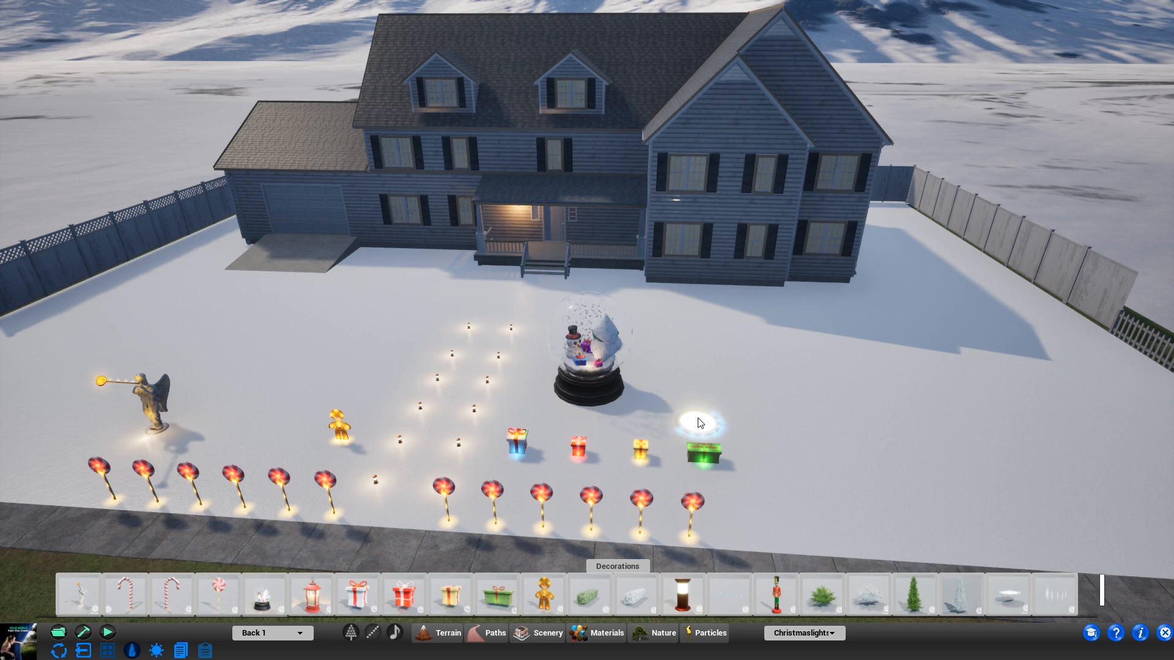
left_click(683, 432)
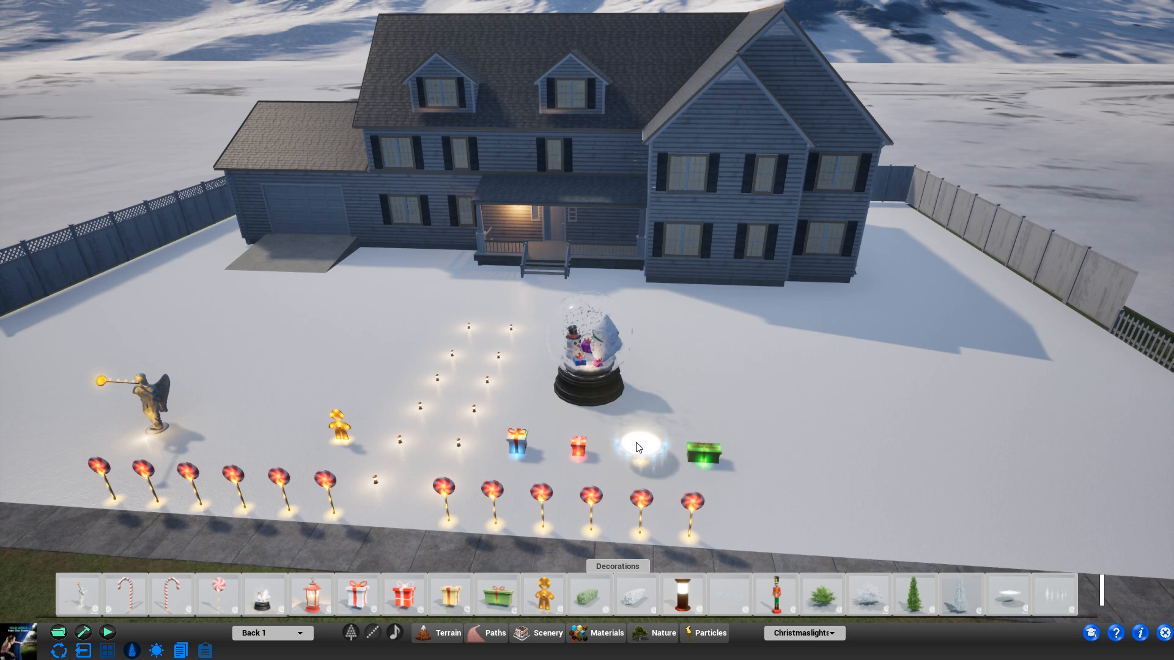
left_click_drag(680, 423, 591, 428)
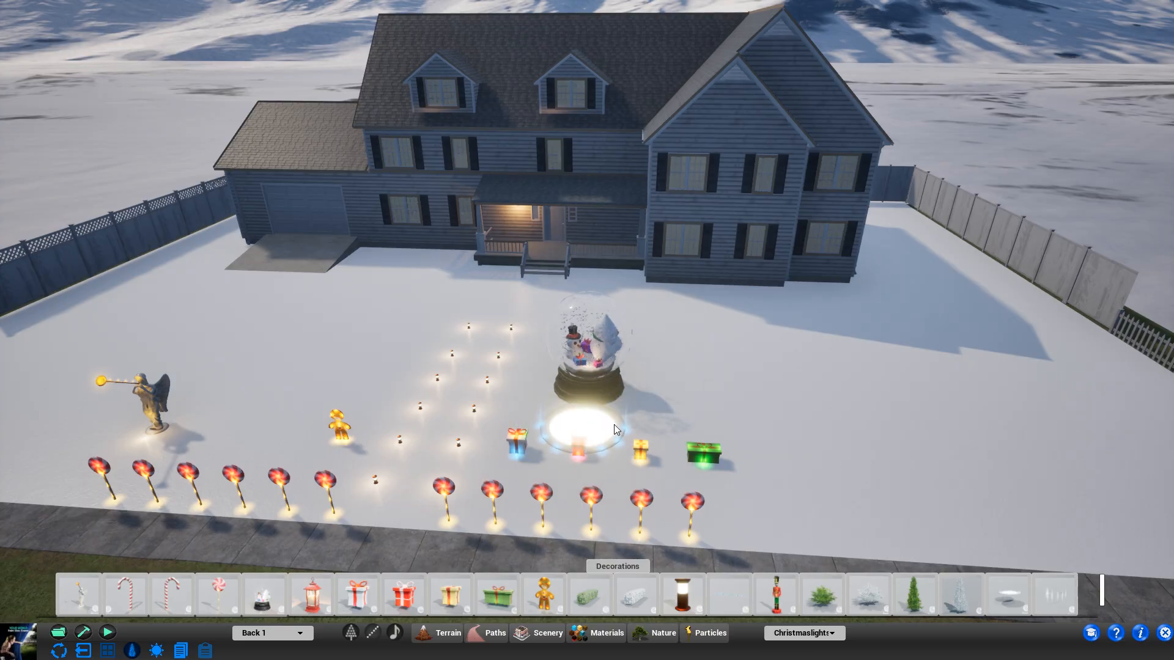
left_click(600, 424)
mouse_move(611, 420)
middle_mouse_down()
mouse_move(679, 416)
mouse_move(627, 408)
middle_mouse_up()
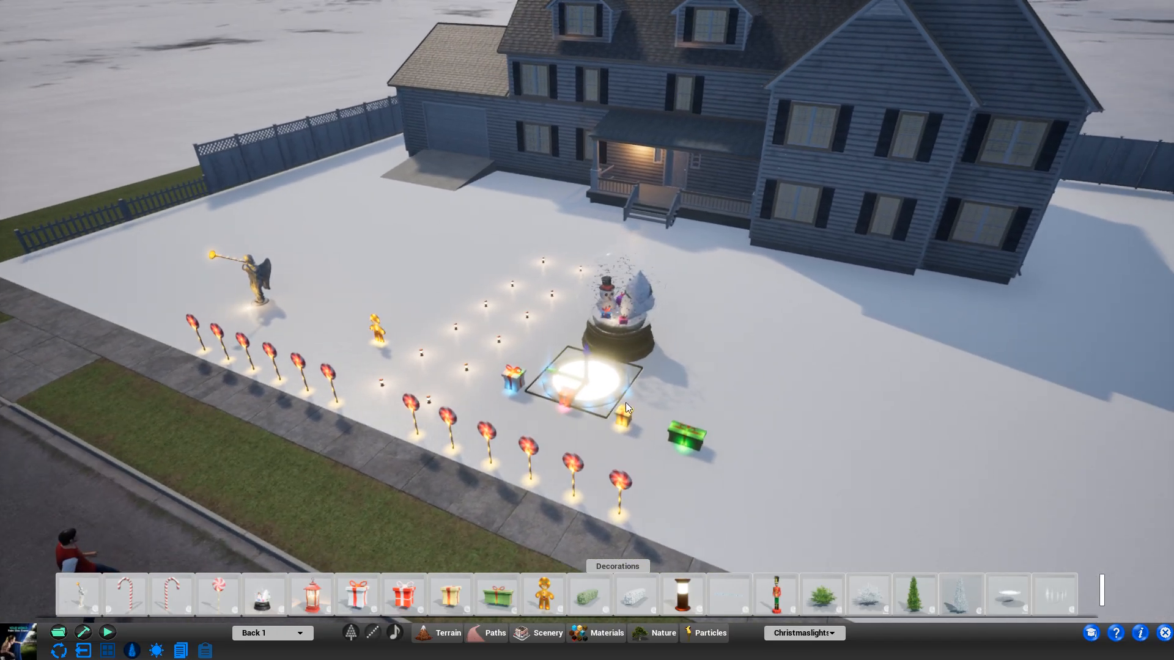
left_click_drag(582, 394, 600, 376)
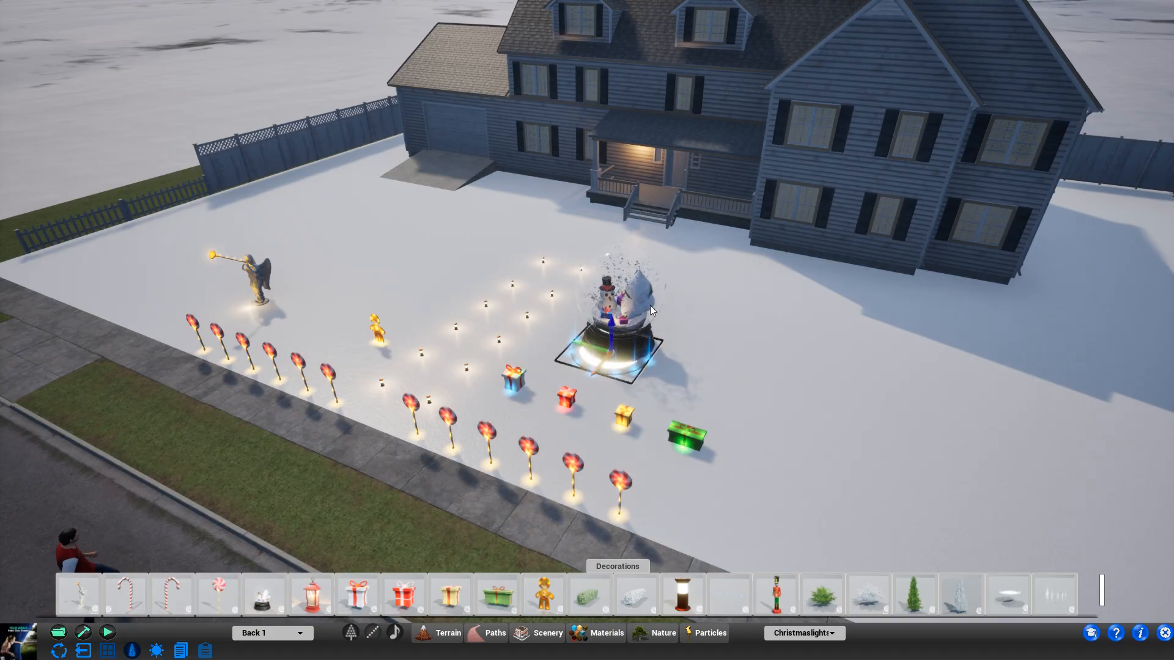
Step: Set the channel to Back 2, place a snowman behind the green gift box, right of the snow globe, and enlarge it
middle_click_drag(681, 461, 813, 456)
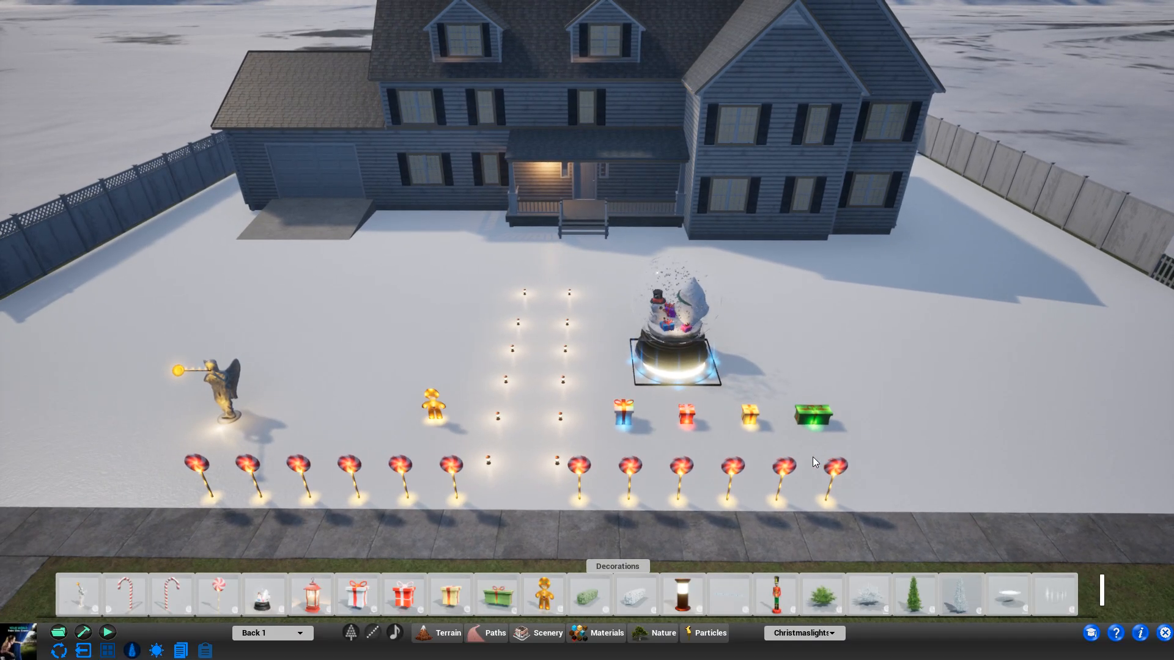
key("d")
middle_click_drag(882, 464, 858, 477)
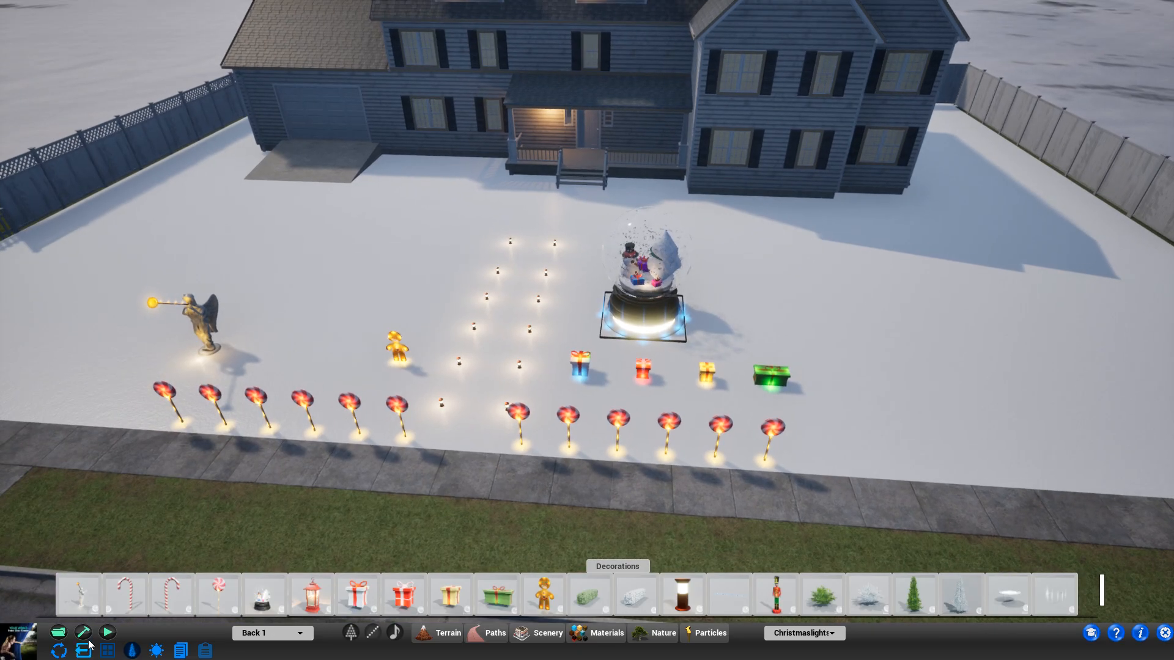
scroll(178, 607, "down", 2)
left_click(134, 615)
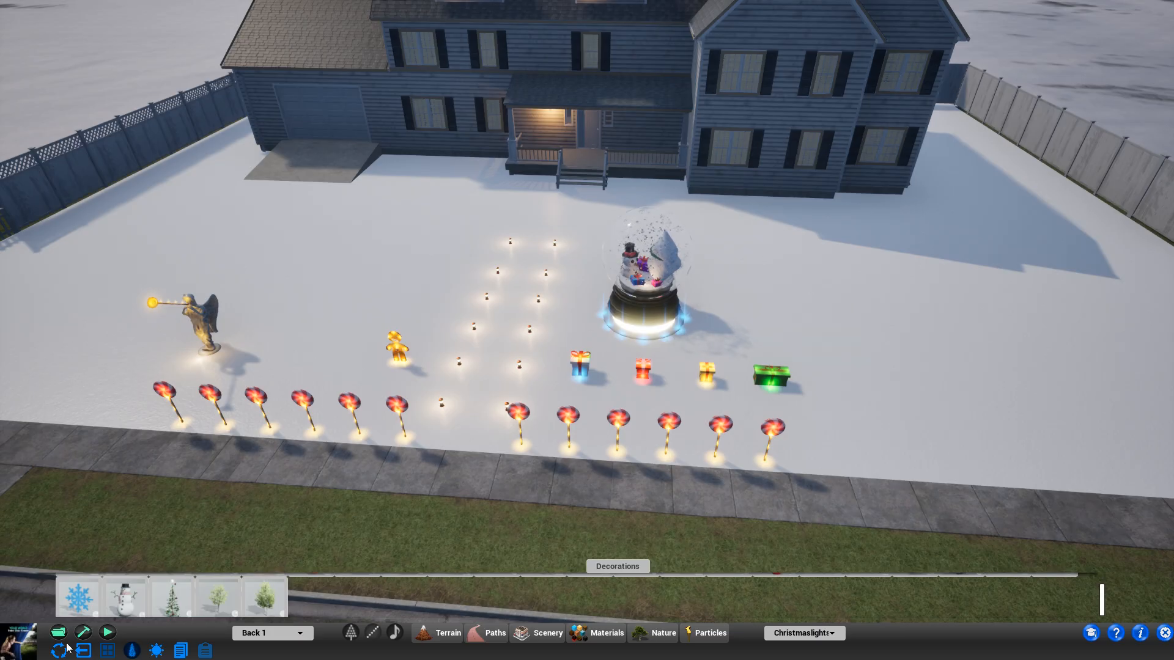
left_click(272, 633)
left_click(257, 543)
left_click(126, 596)
left_click(777, 346)
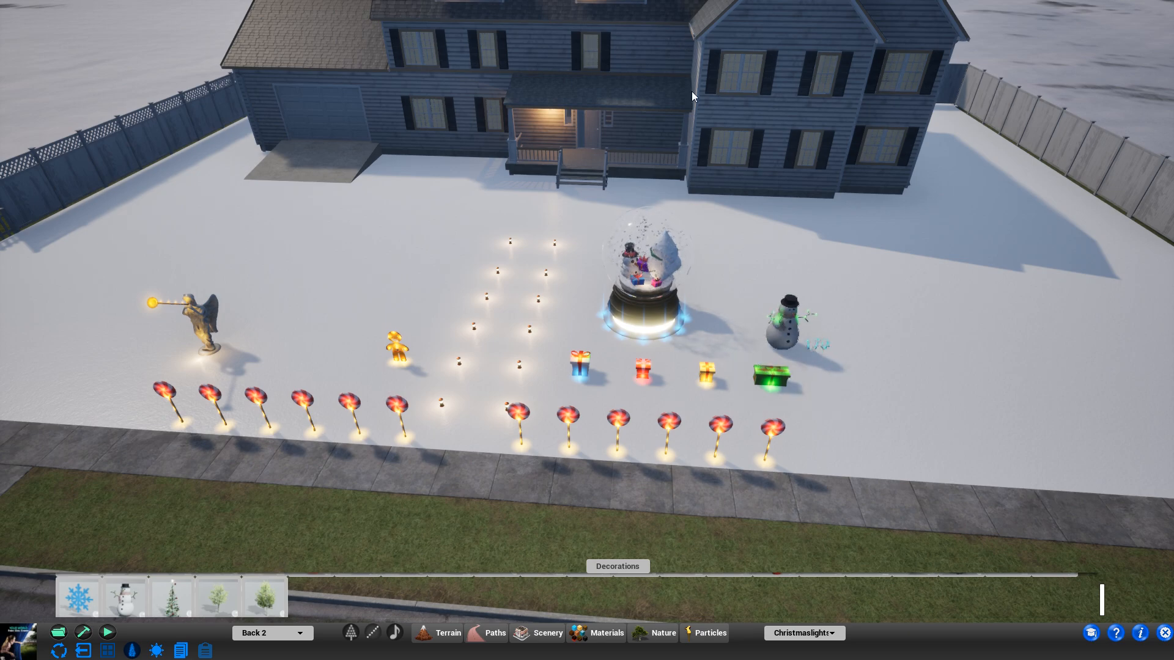
left_click_drag(782, 342, 819, 336)
scroll(820, 336, "up", 5)
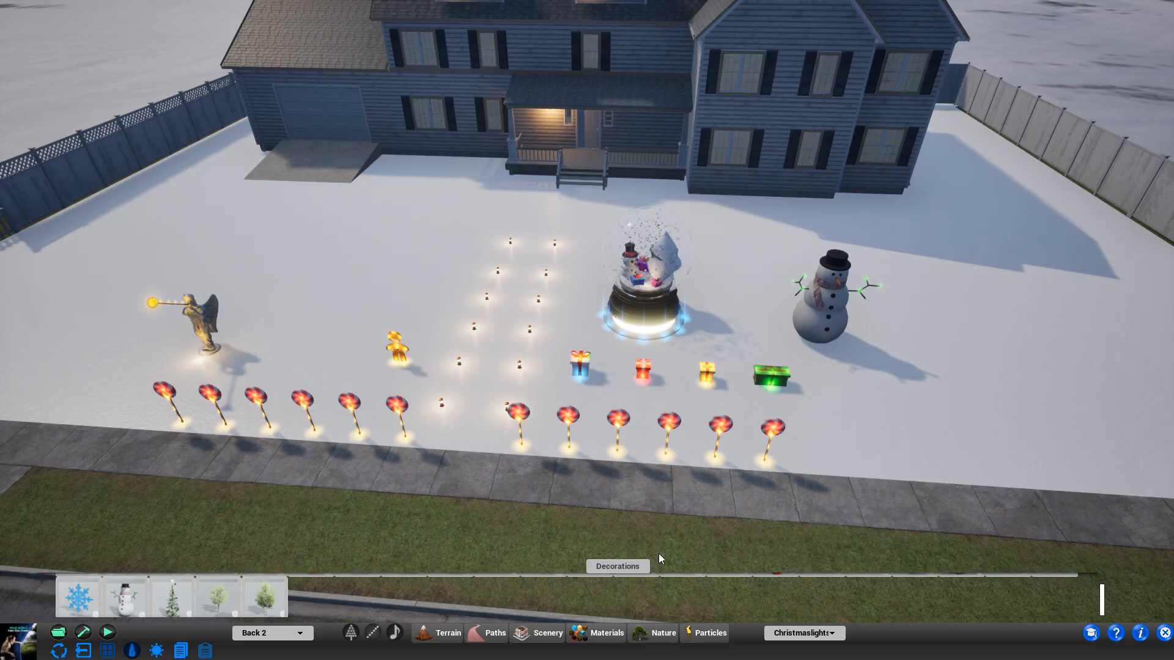
Step: Place a white light from the Basic set's christmaslights1 category at the snowman
left_click(802, 633)
left_click(790, 648)
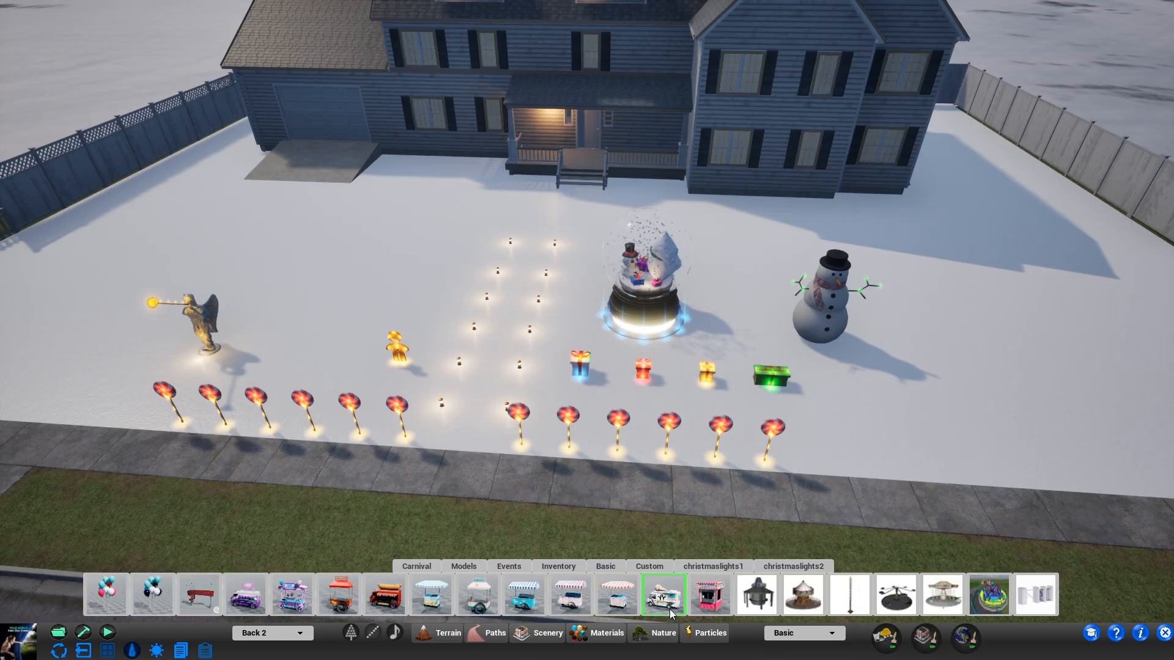
left_click(731, 566)
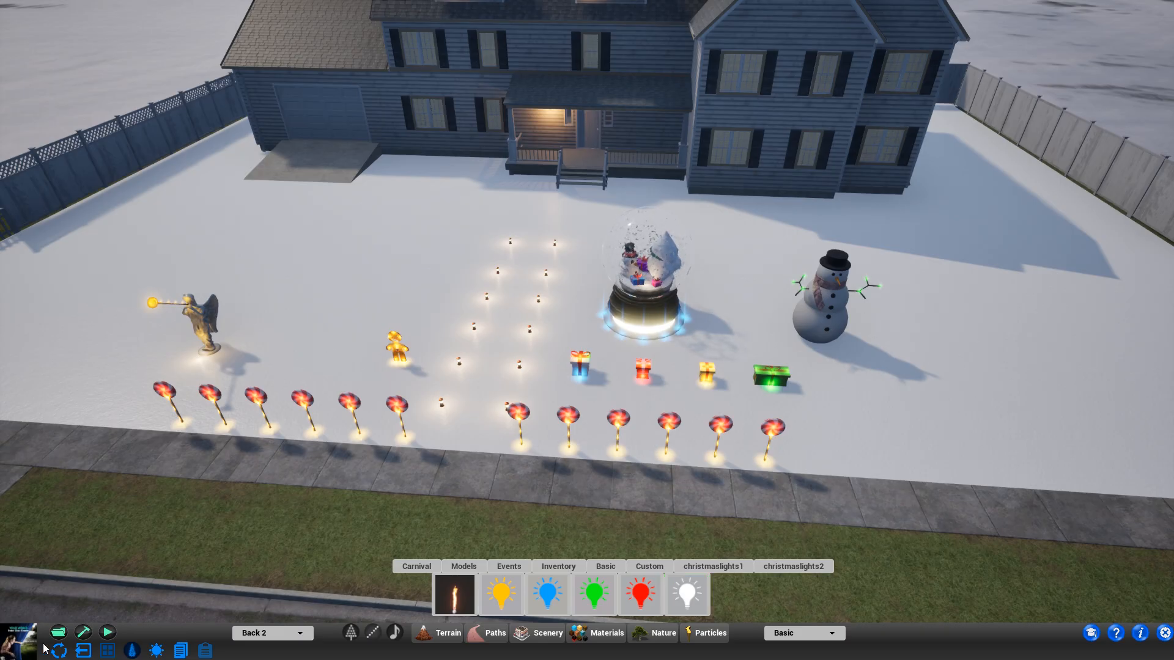
left_click(695, 594)
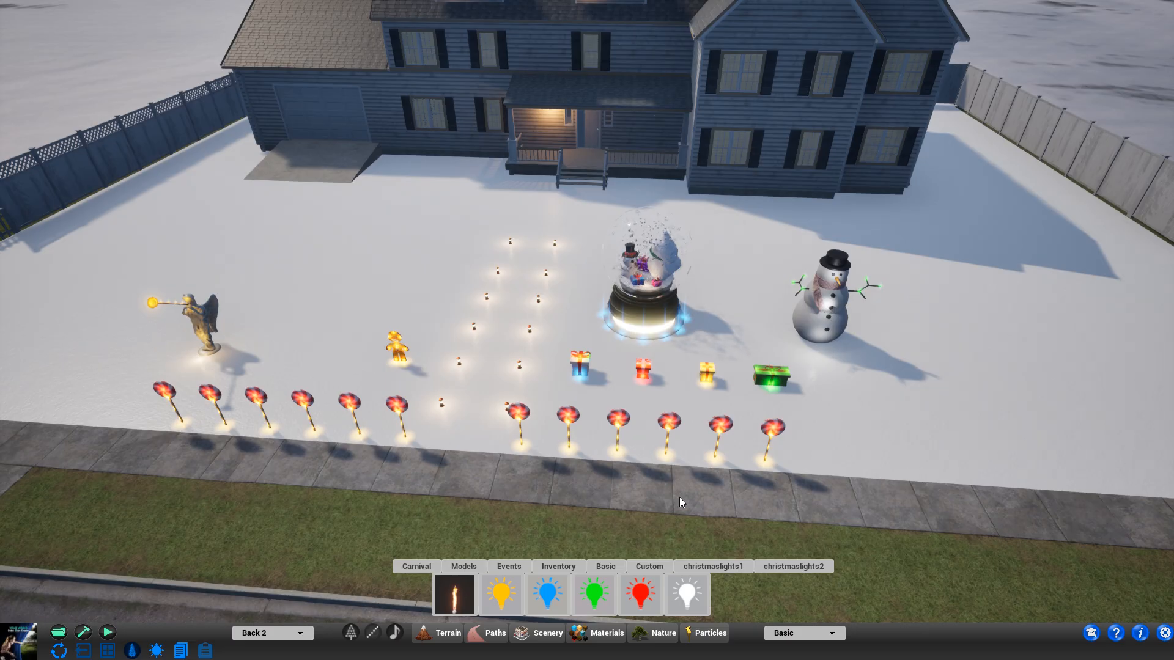
right_click_drag(753, 383, 770, 368)
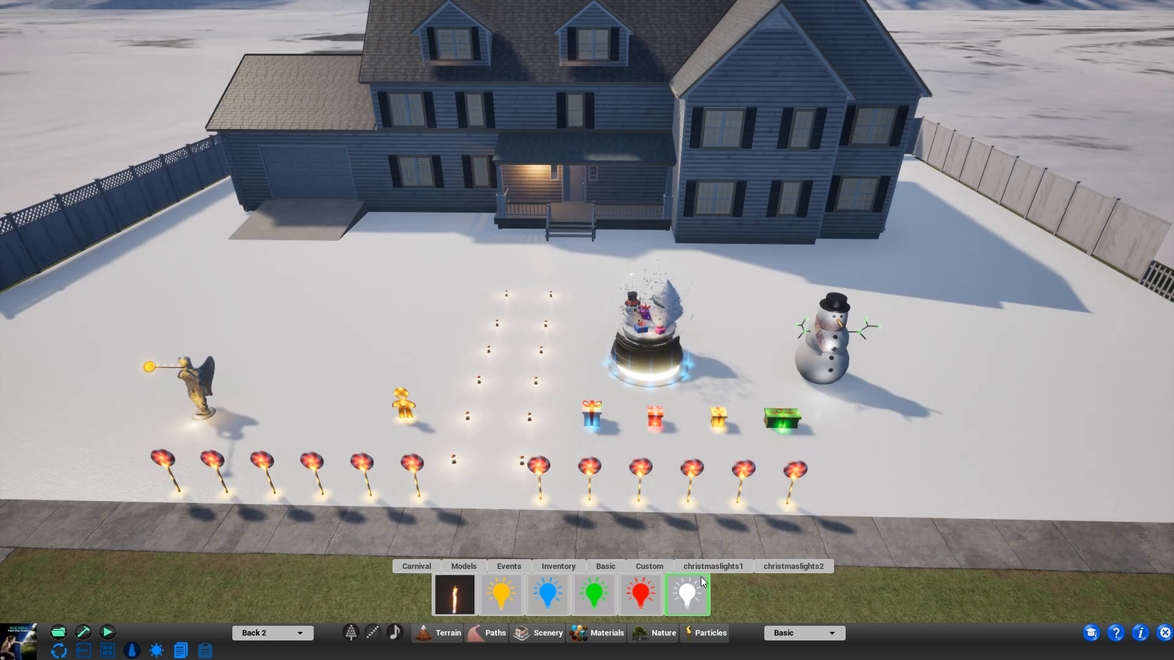
Step: Return to the Christmaslights decorations, set the channel to Middle 1 and place a reduced leafy tree right of the snowman
left_click(795, 633)
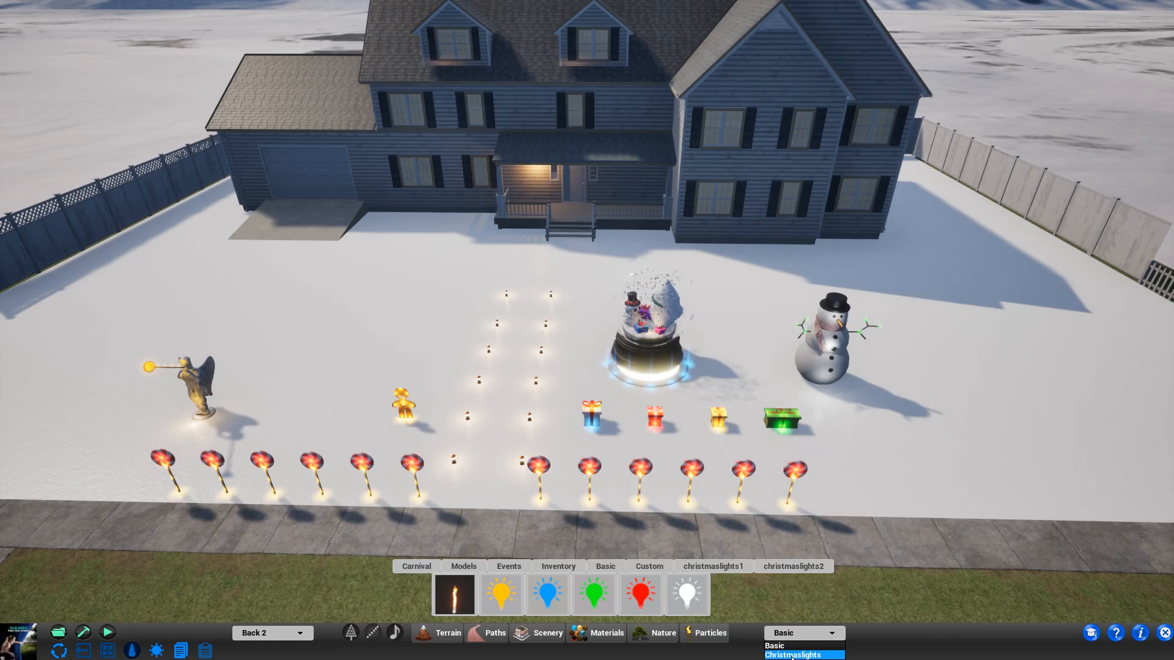
left_click(792, 654)
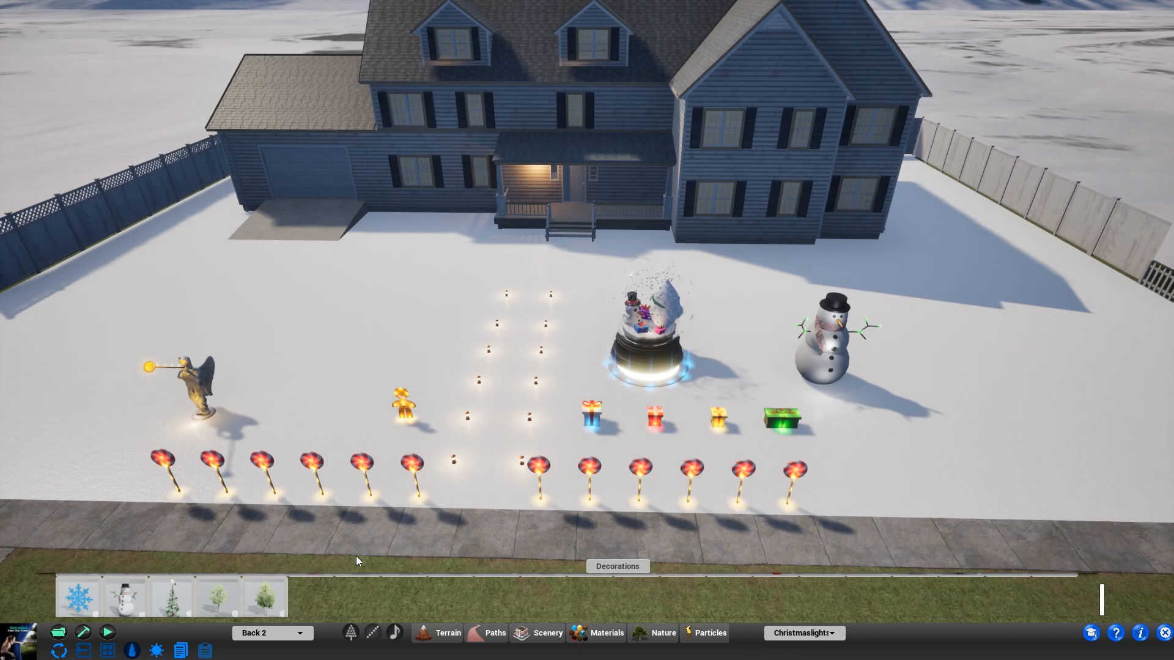
left_click(660, 636)
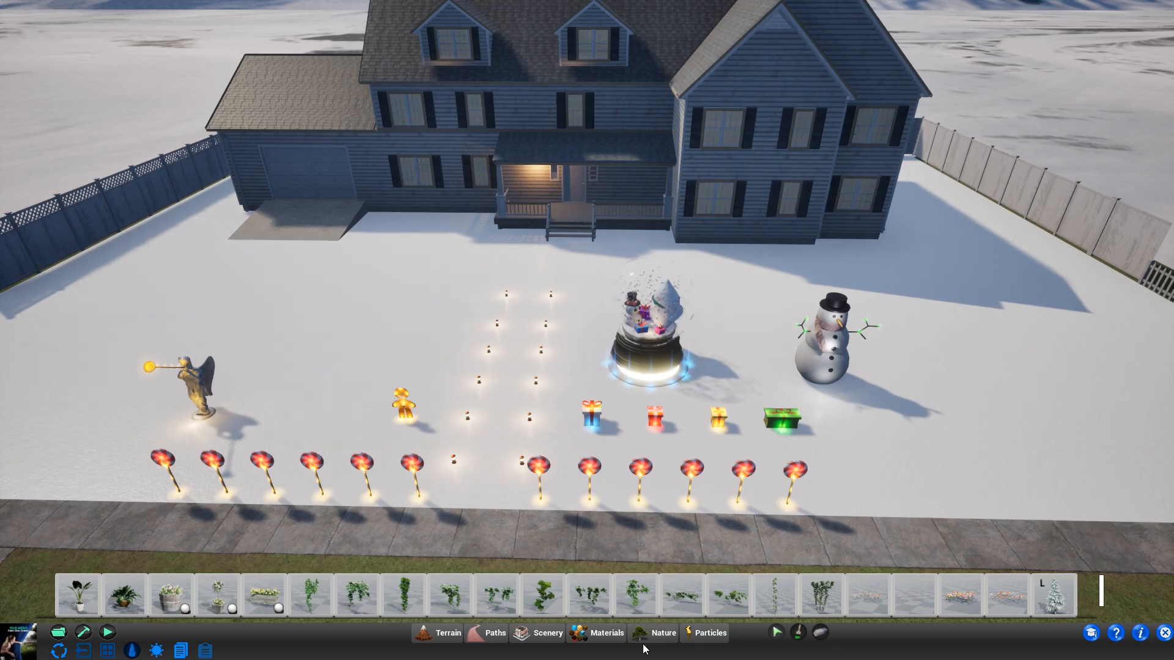
left_click(541, 635)
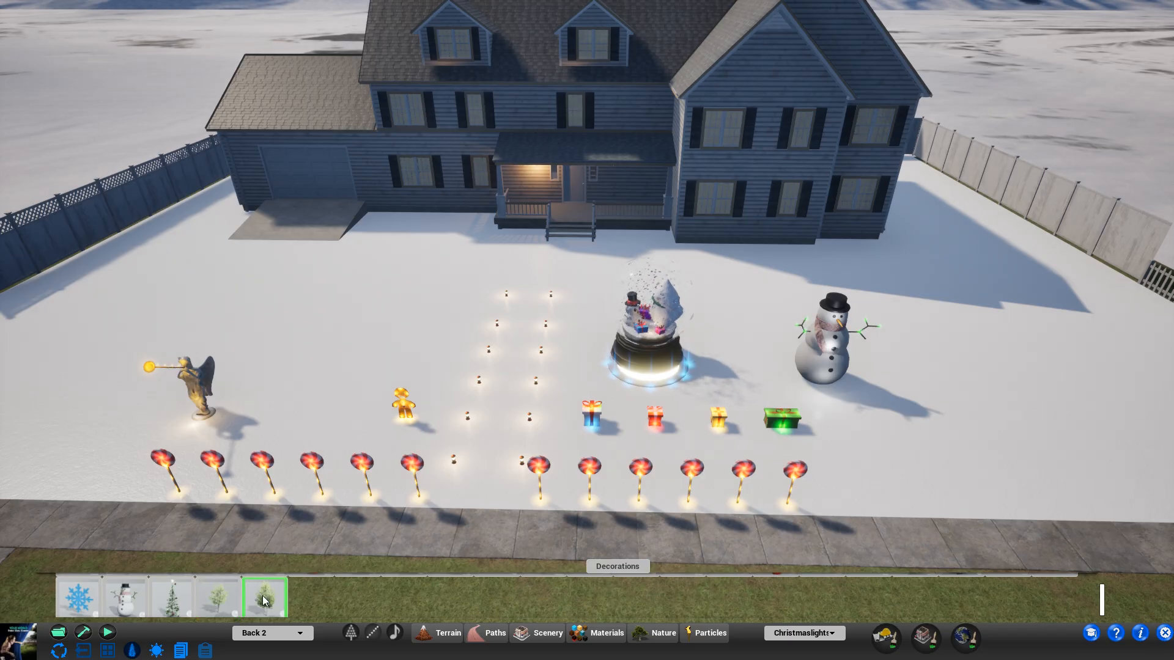
left_click(270, 633)
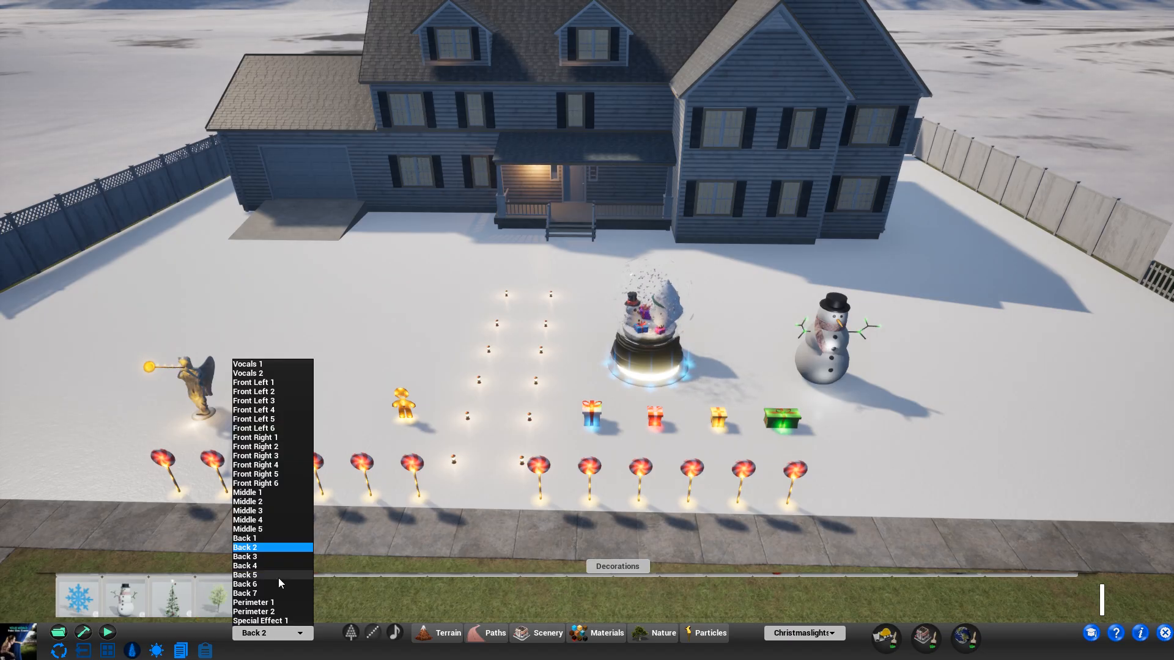
left_click(260, 493)
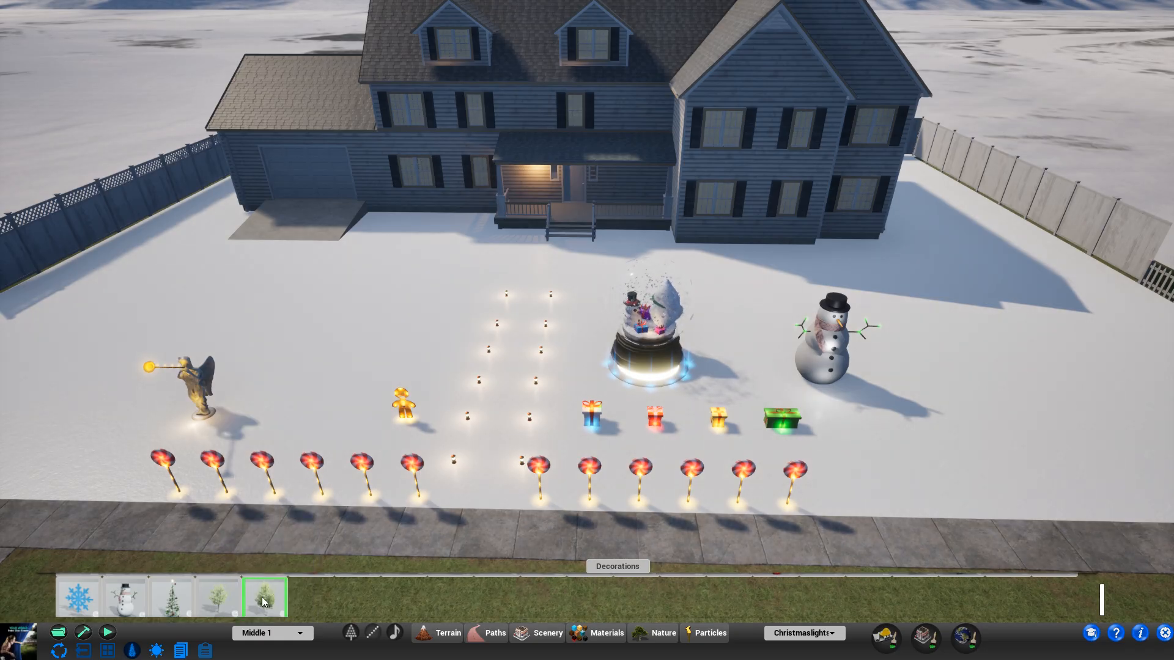
left_click(264, 602)
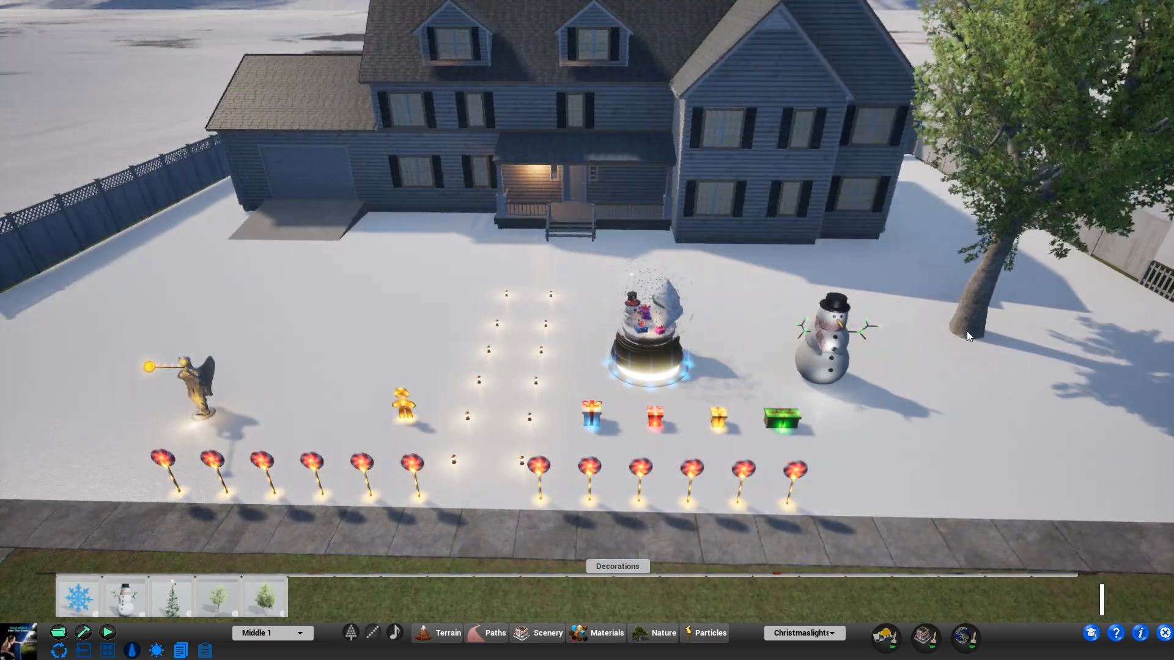
left_click(966, 330)
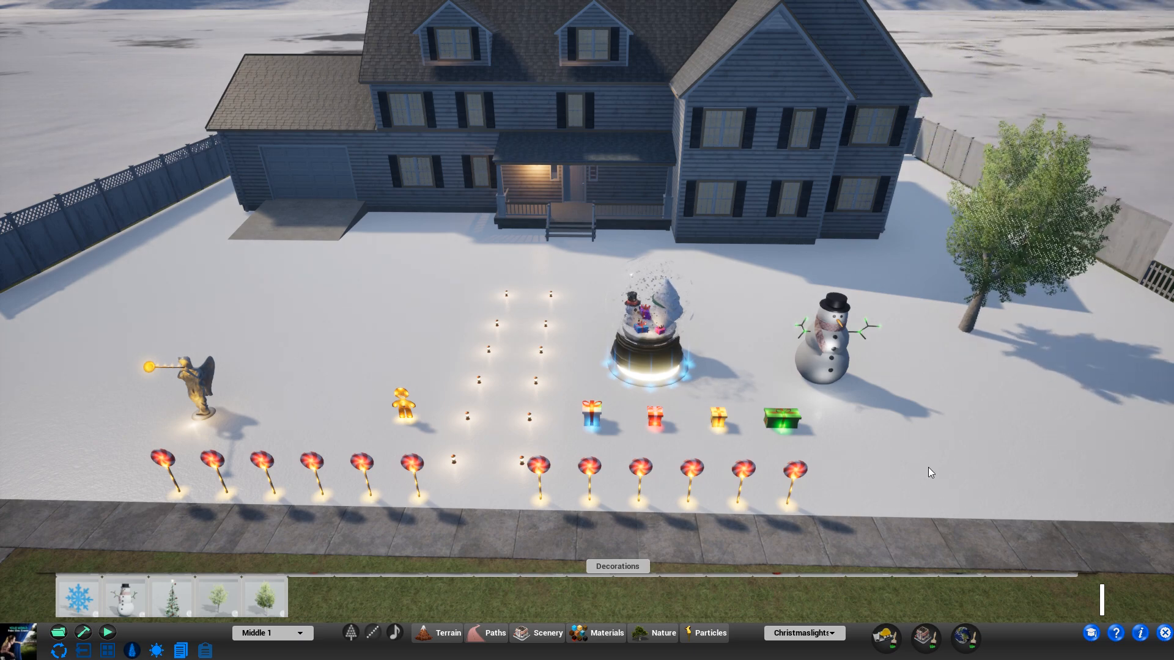
Step: Move the leafy tree farther away from the snowman, toward the fence on the right side of the yard
left_click(968, 331)
right_click_drag(1002, 329, 997, 333)
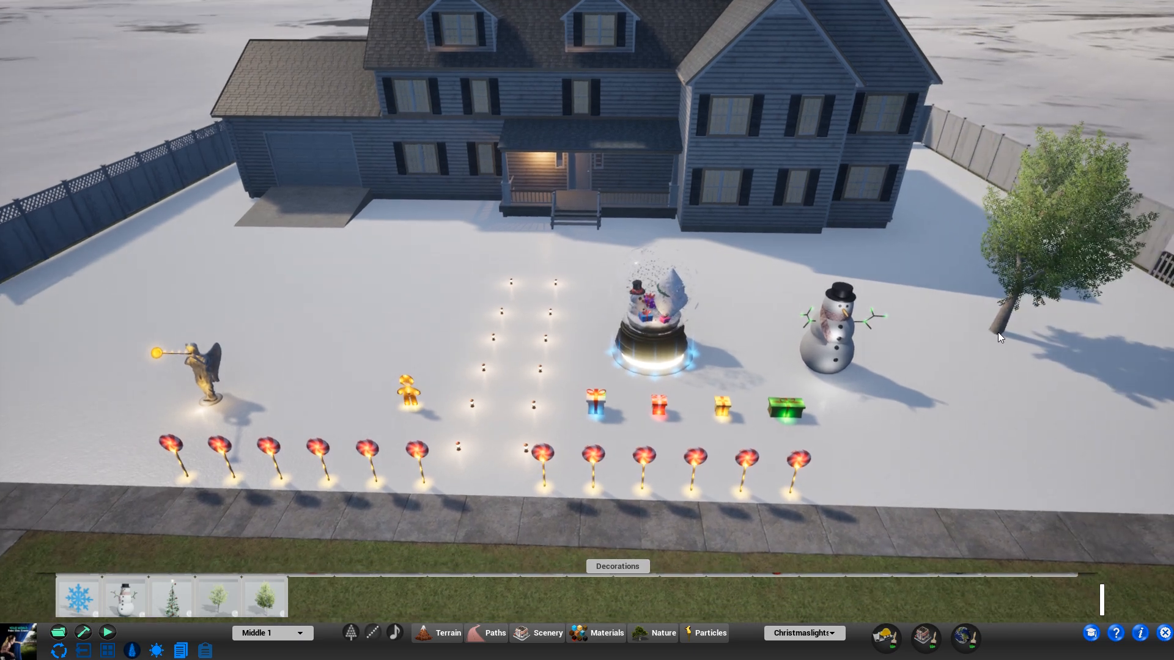
key("d")
left_click(989, 327)
left_click(278, 591)
scroll(97, 295, "up", 4)
key("Delete")
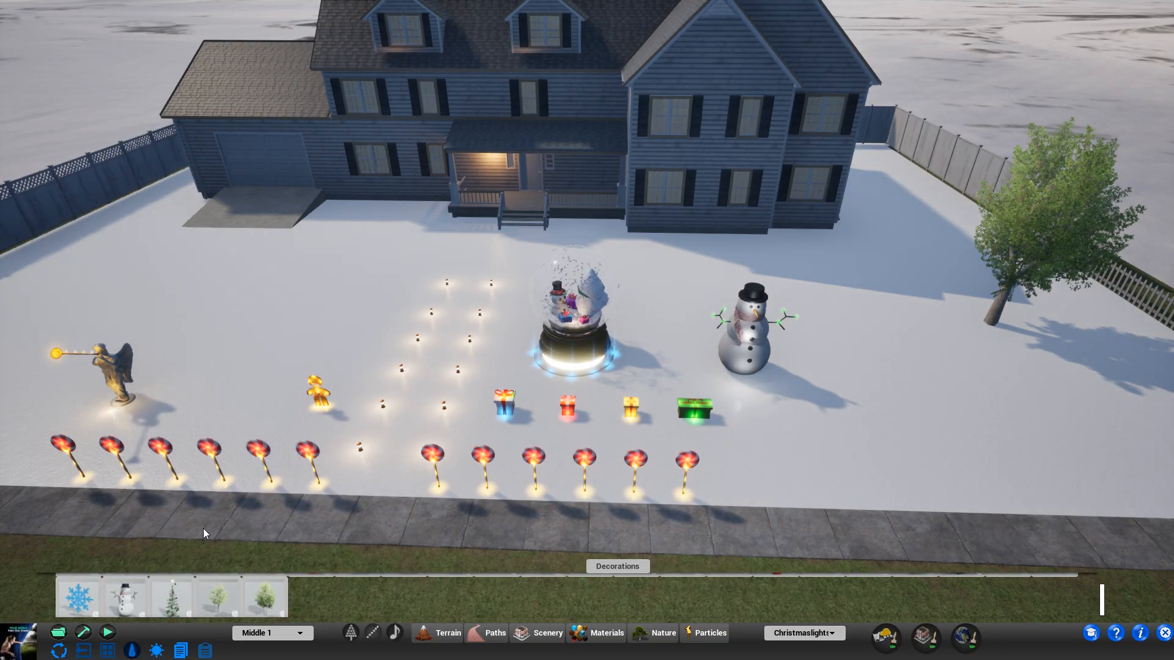
Step: Place the other leafy tree model at reduced size on the left side of the yard, behind the angel statue
left_click(221, 596)
right_click_drag(252, 487, 228, 461)
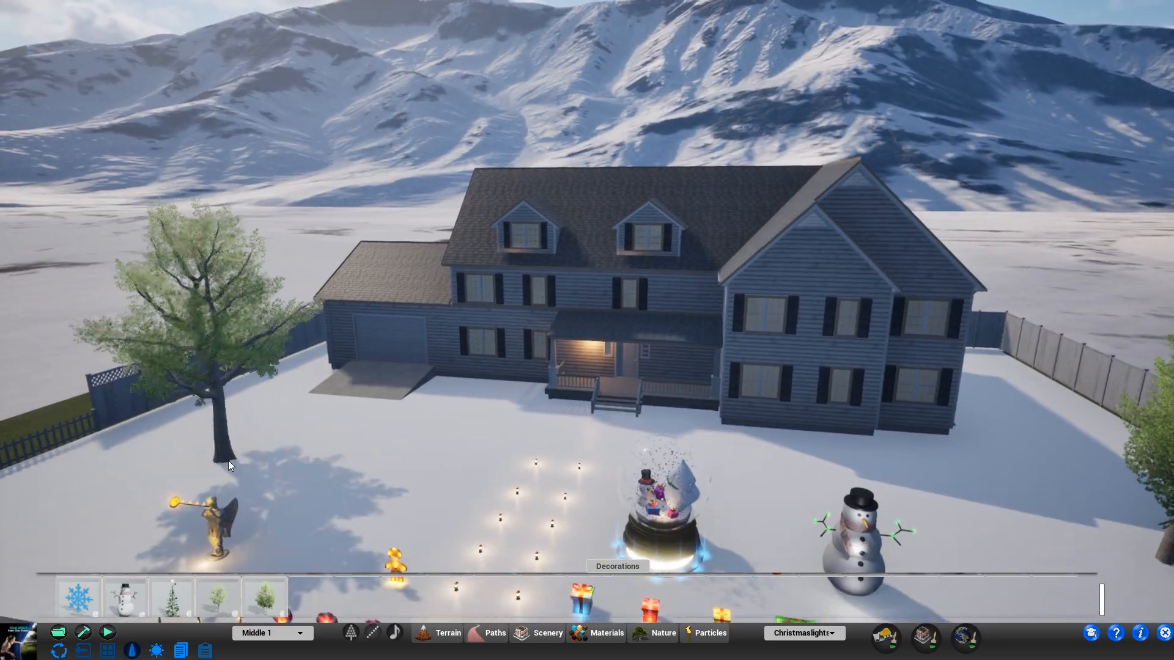
scroll(211, 443, "down", 3)
left_click(194, 450)
right_click_drag(273, 453, 332, 473)
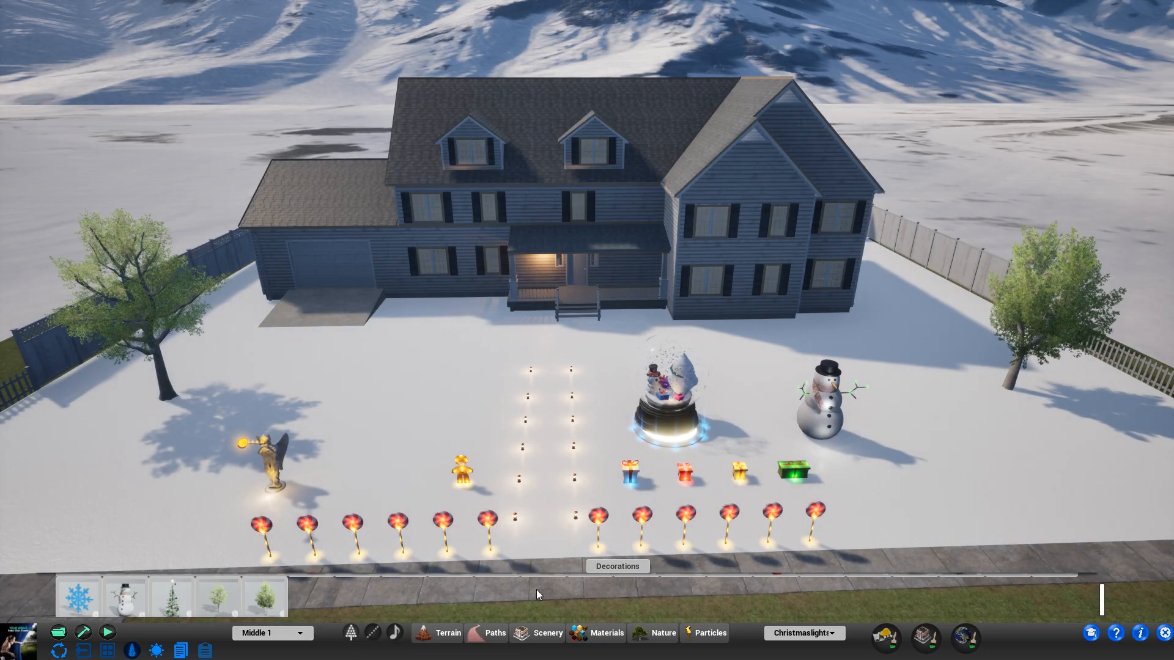
Step: String the green bulb lights from the Basic set's christmaslights2 category on the leaves of the right tree
left_click(805, 633)
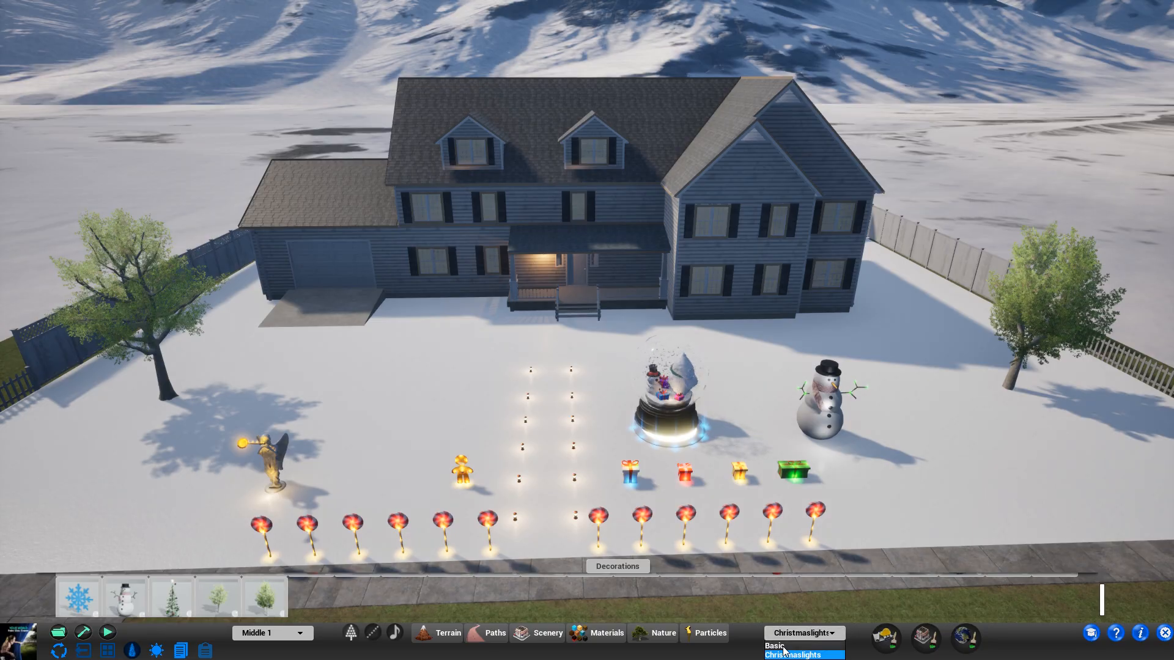
left_click(788, 652)
left_click(786, 563)
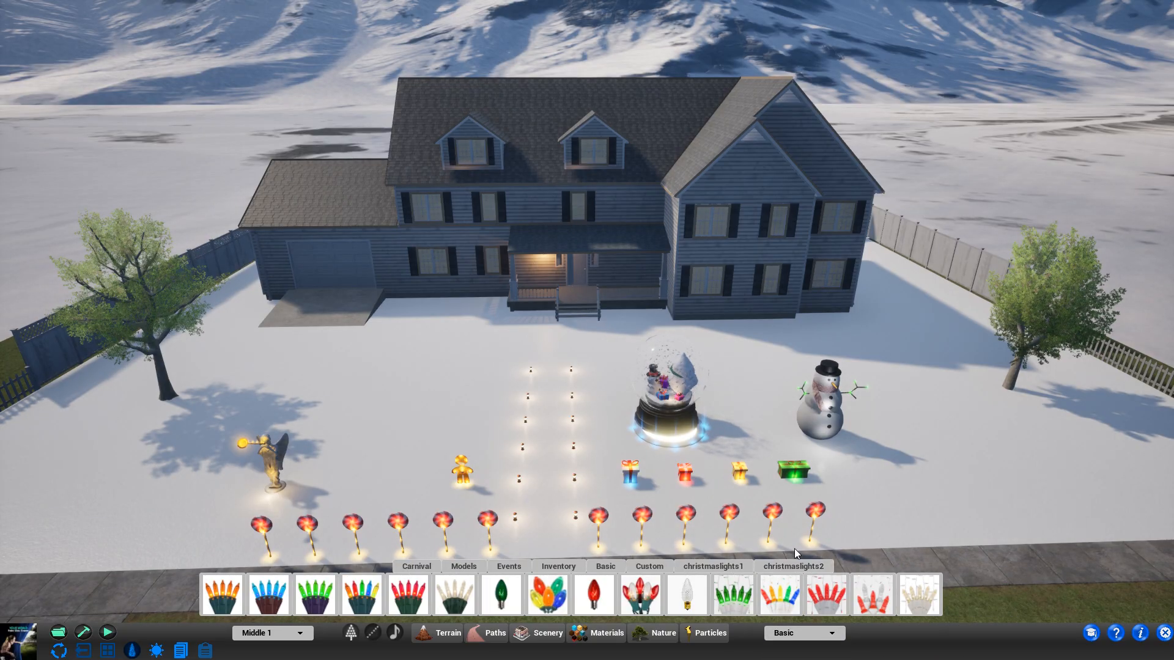
key("d")
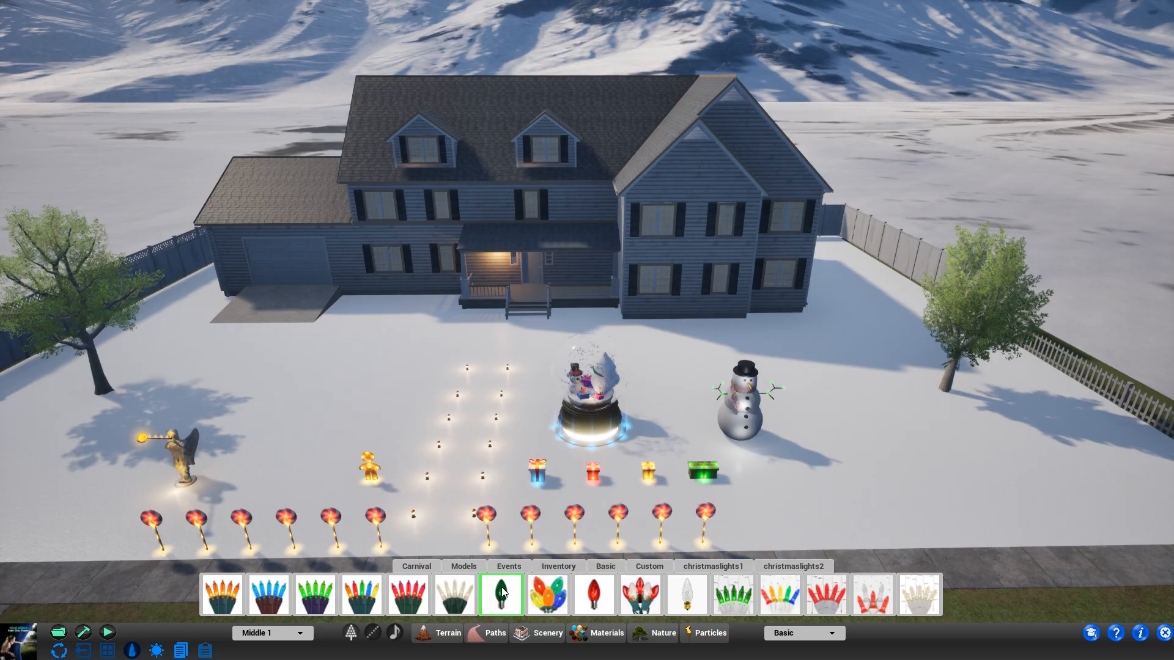
left_click(502, 585)
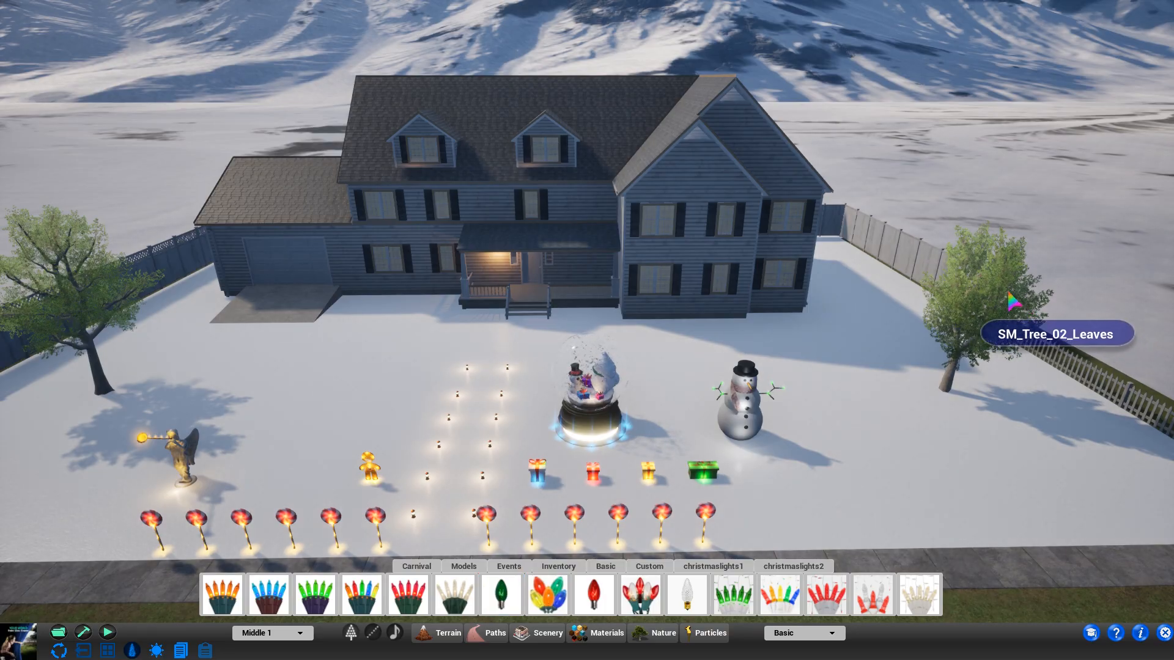
left_click(980, 388)
key("w")
mouse_move(979, 388)
right_mouse_down()
mouse_move(1020, 410)
mouse_move(983, 384)
right_mouse_up()
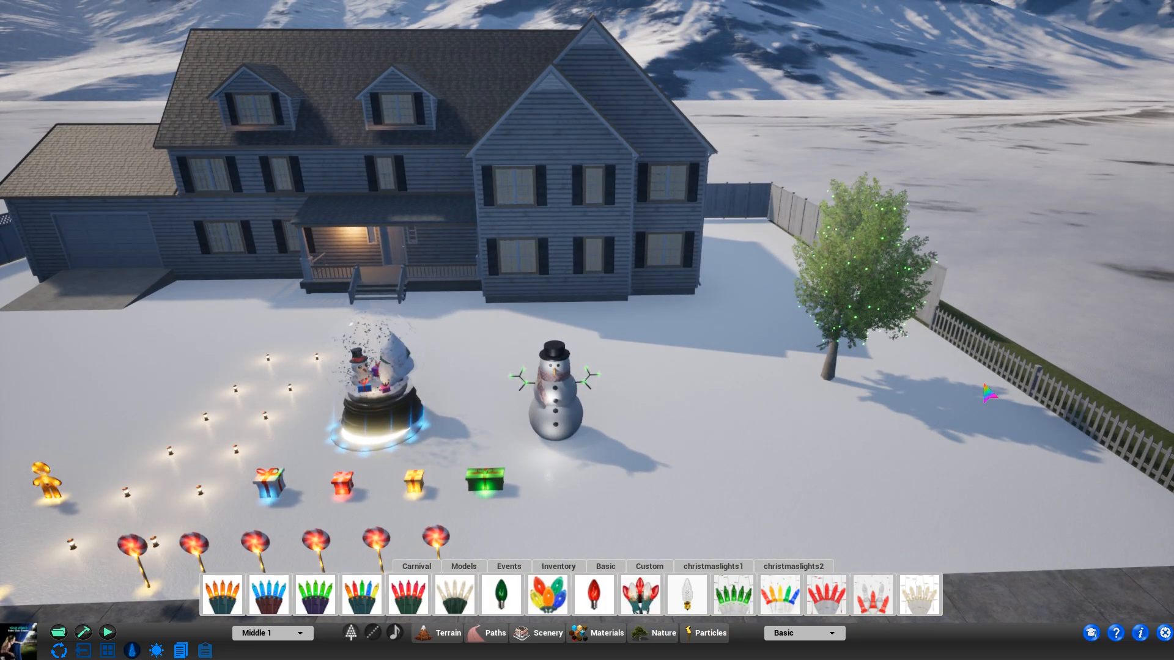
Step: Set the channel to Middle 2 and apply the green bulb lights to the left tree's leaves
key("a")
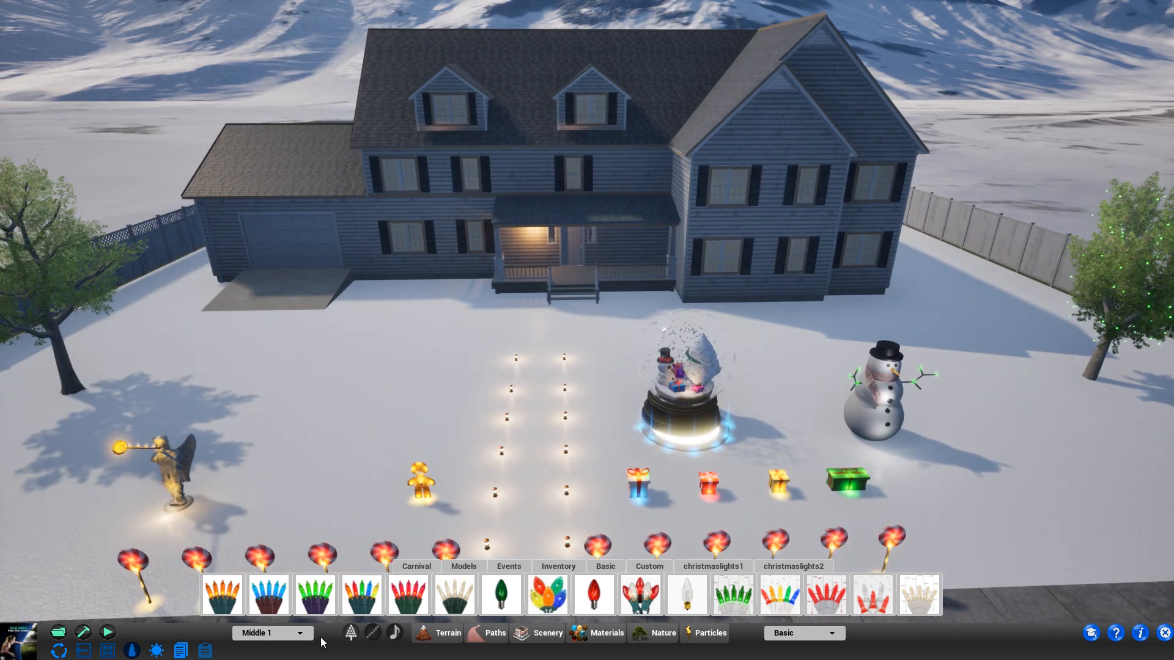
left_click(300, 633)
left_click(254, 501)
key("a")
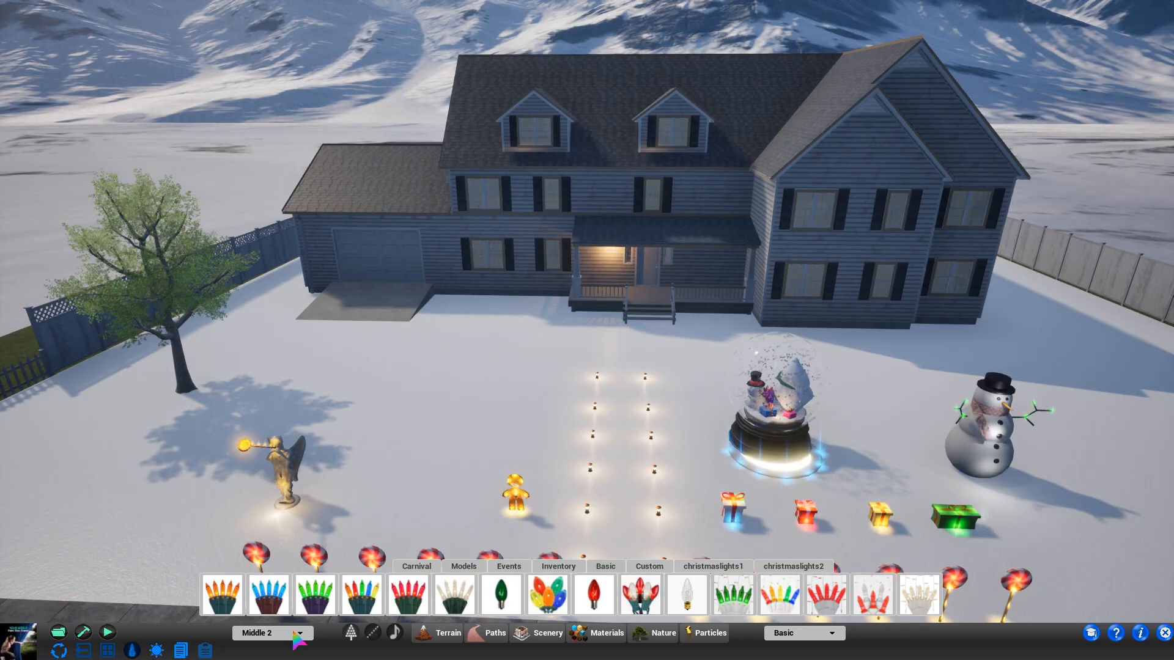
left_click(188, 269)
Step: Examine the green string lights on the right tree up close
right_click_drag(508, 416, 545, 398)
key("d")
key("d")
key("w")
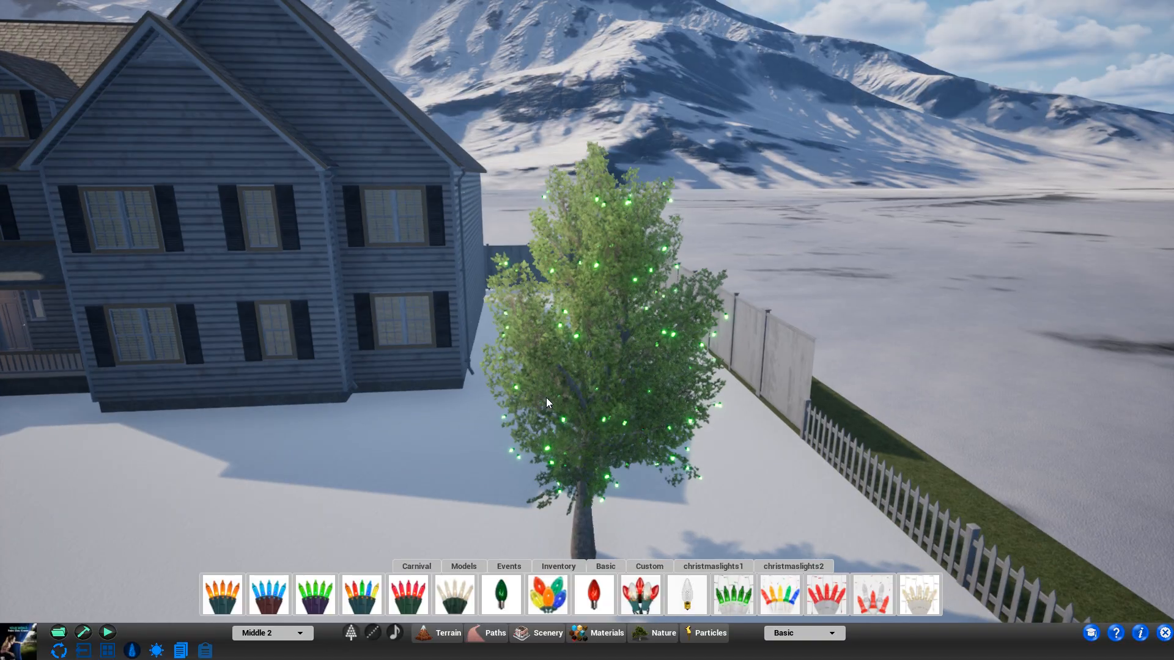
right_click_drag(565, 353, 619, 383)
key("s")
key("s")
key("w")
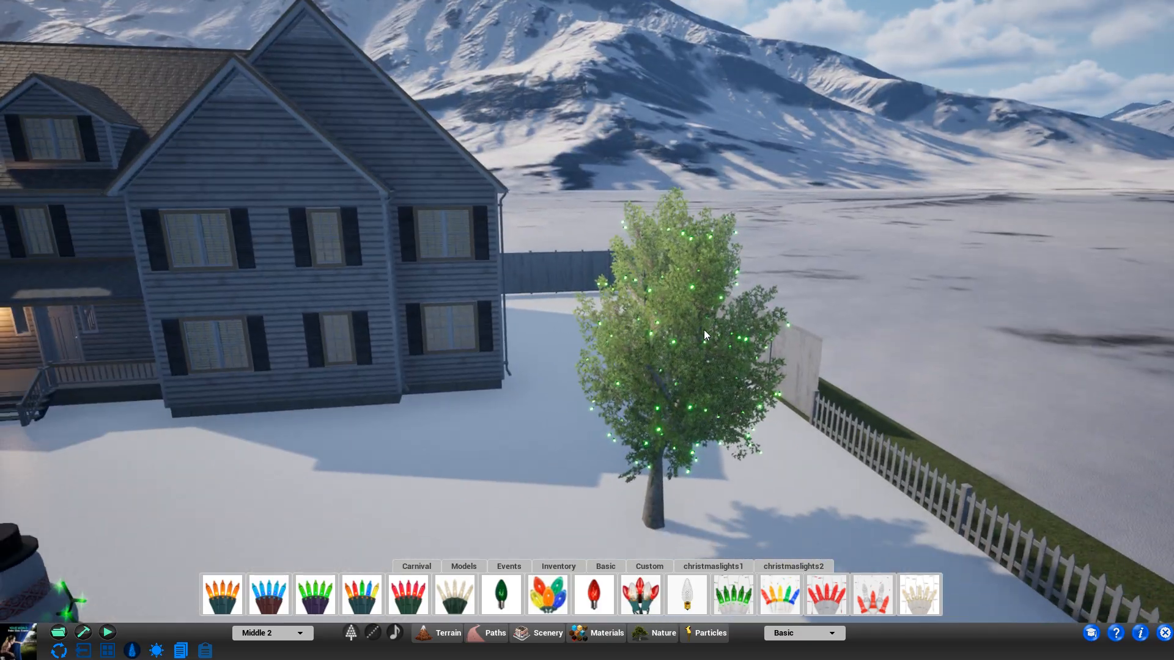
right_click_drag(704, 330, 705, 354)
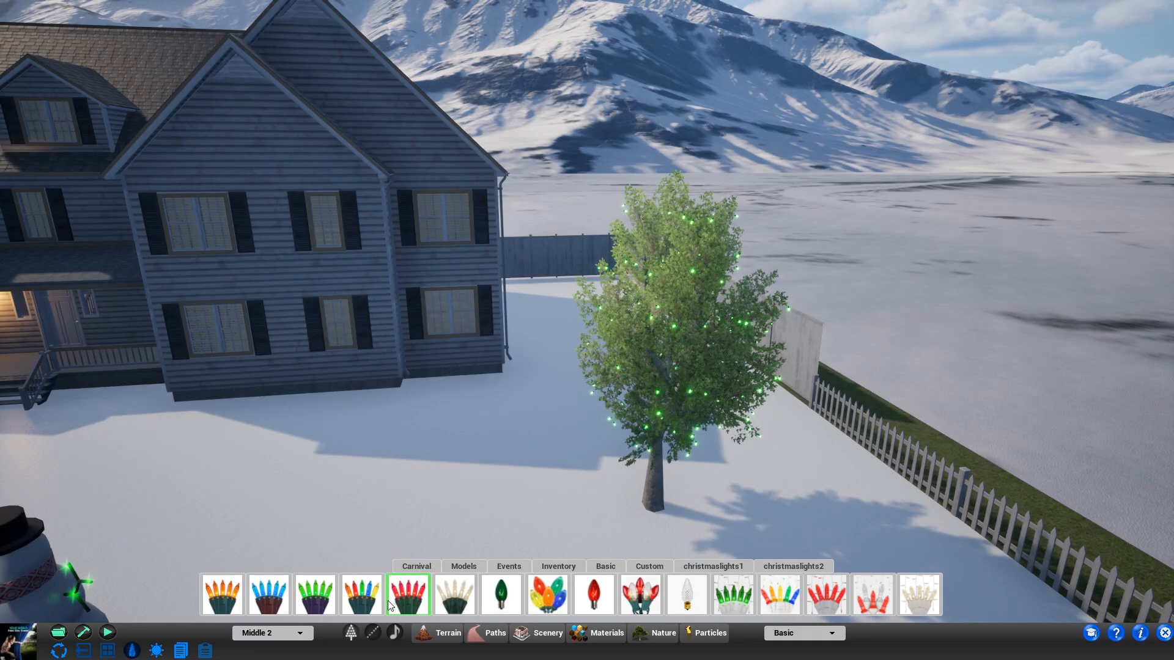
Step: Set the channel to Middle 1, place a green light at the right tree's trunk base and check it at night
left_click(704, 568)
left_click(282, 639)
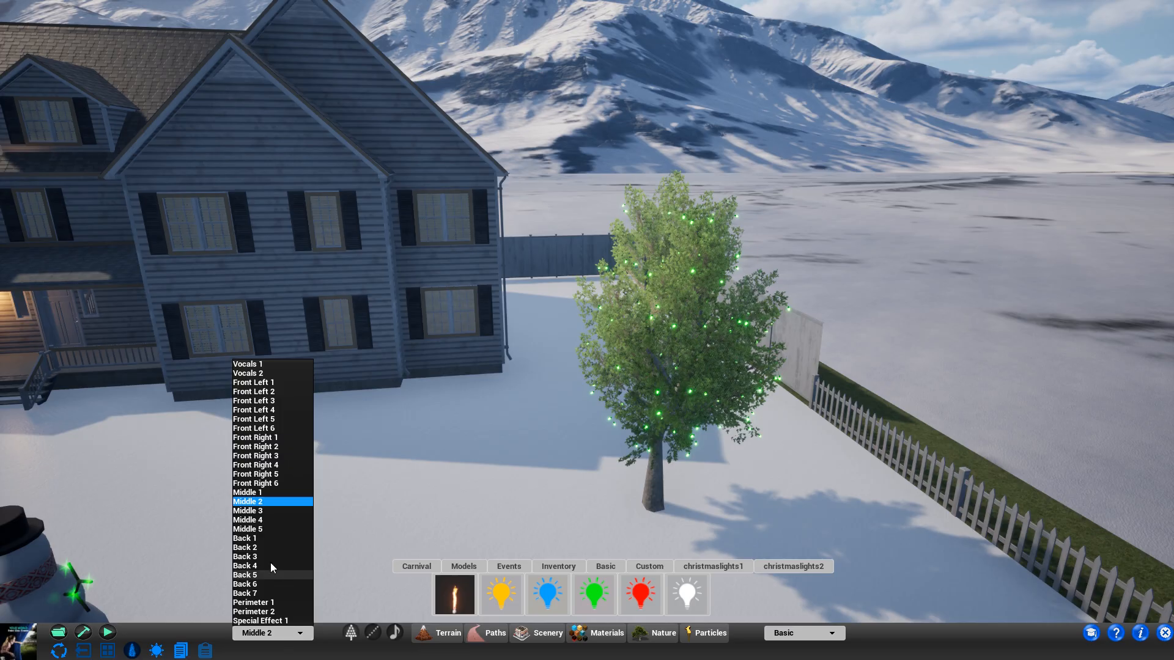
left_click(264, 493)
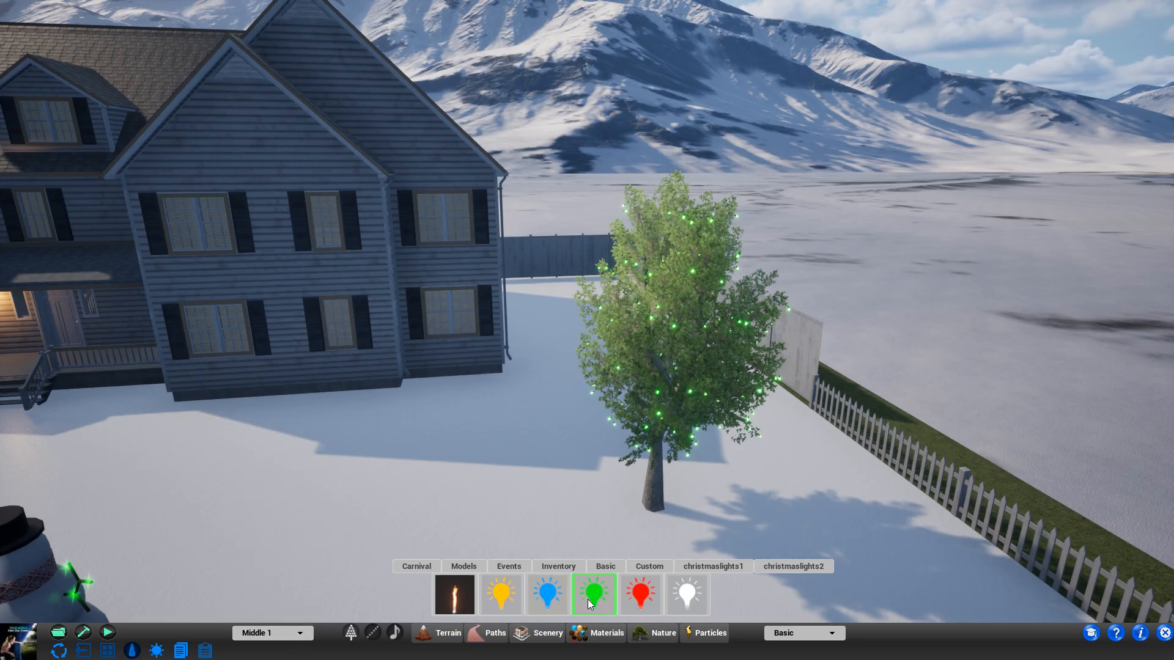
left_click_drag(597, 592, 659, 526)
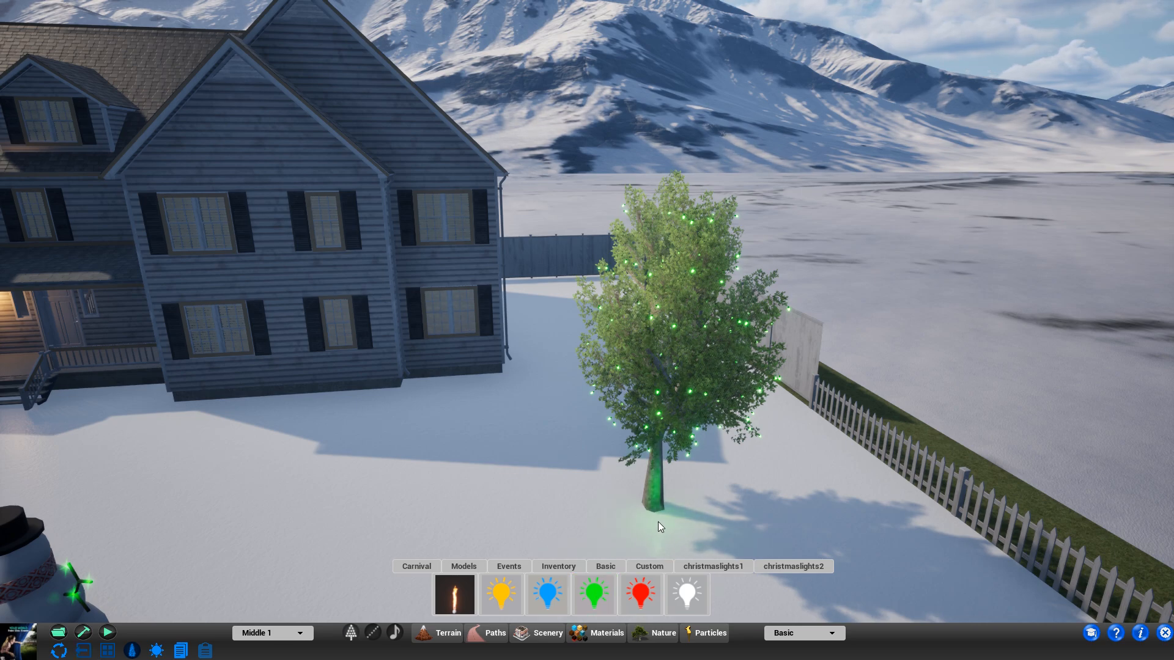
left_click(157, 650)
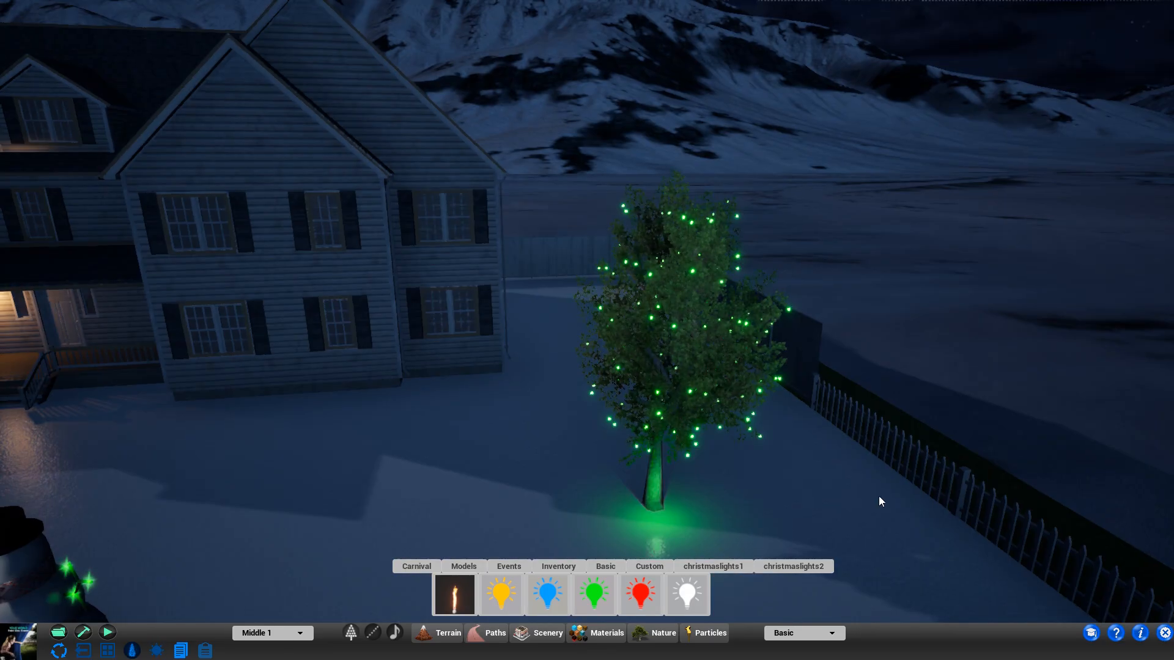
Step: Place four green lights among the right tree's leaves, from the lower foliage up to the crown
left_click_drag(596, 596, 680, 428)
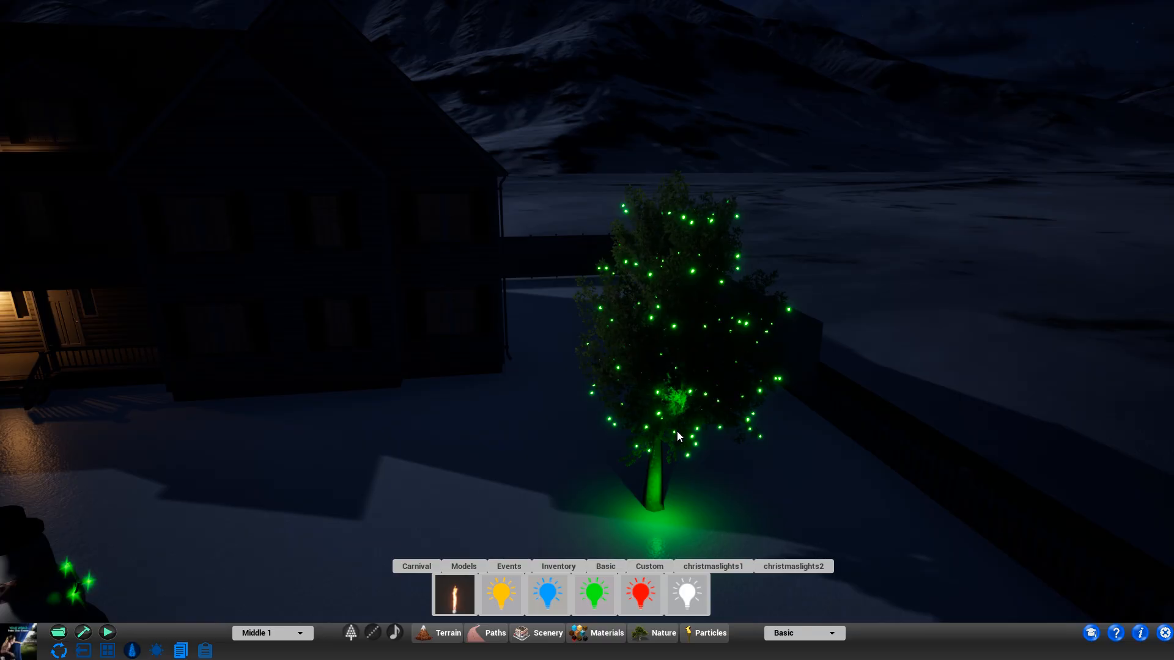
left_click(676, 432)
left_click(735, 392)
left_click(639, 364)
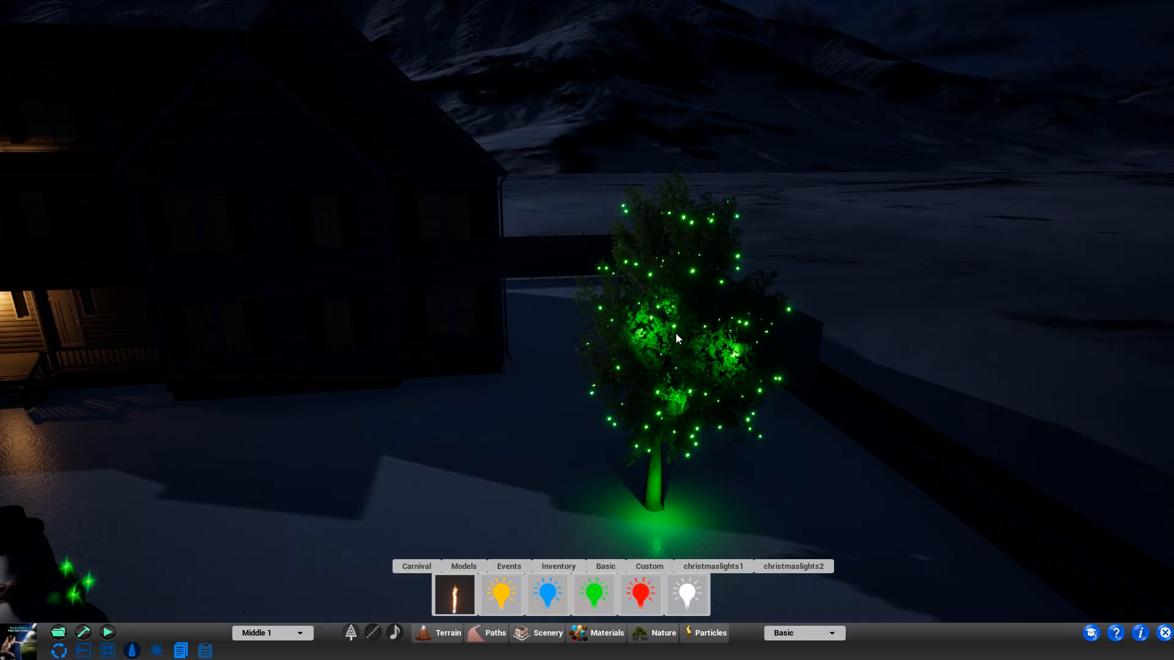
left_click(672, 249)
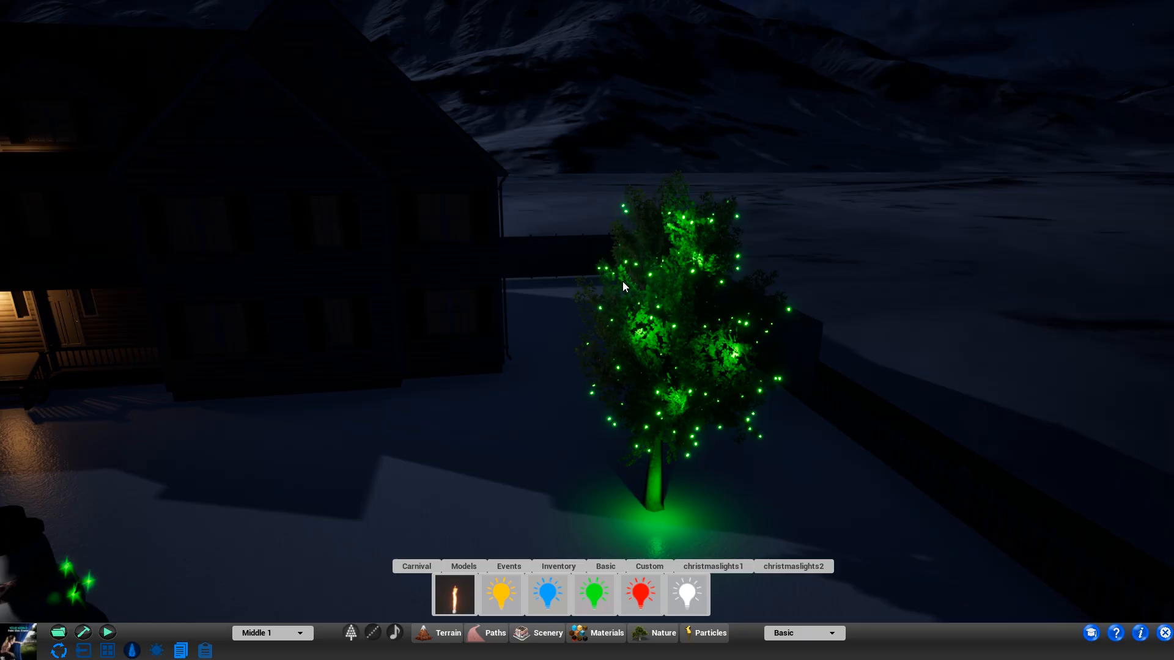
Step: Set the channel to Middle 2 and place red lights at the left tree's trunk base and lower leaves and white lights in its upper leaves
right_click_drag(692, 423, 641, 385)
key("d")
key("a")
key("s")
key("a")
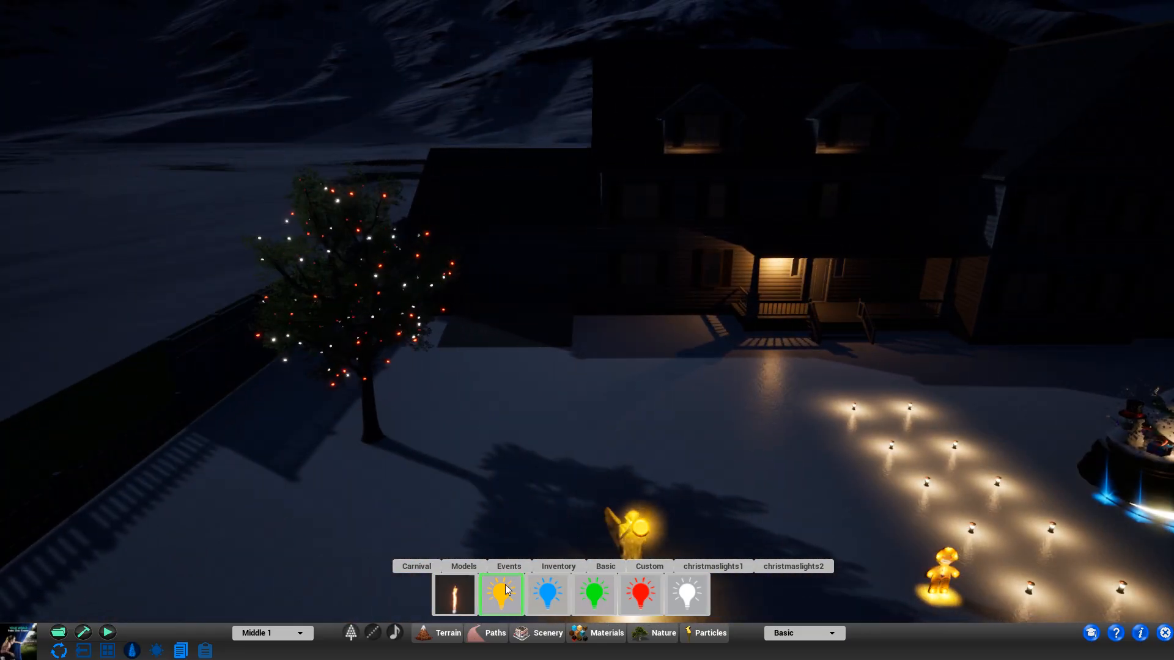
left_click(272, 633)
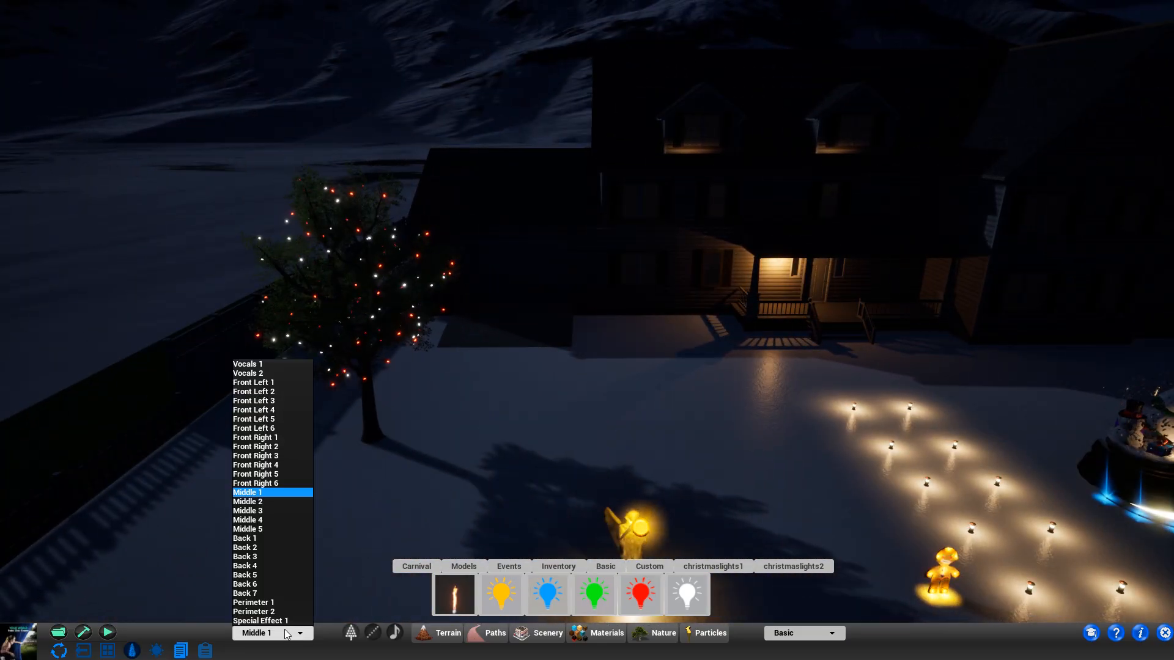
left_click(257, 502)
key("w")
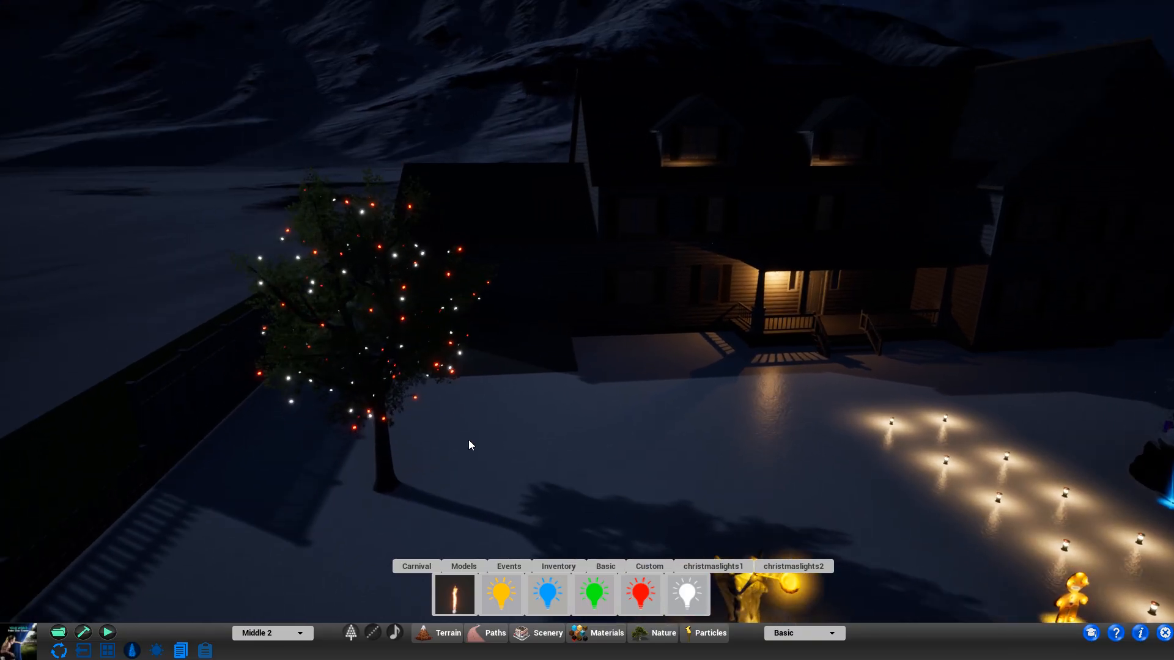
left_click(604, 612)
left_click(403, 495)
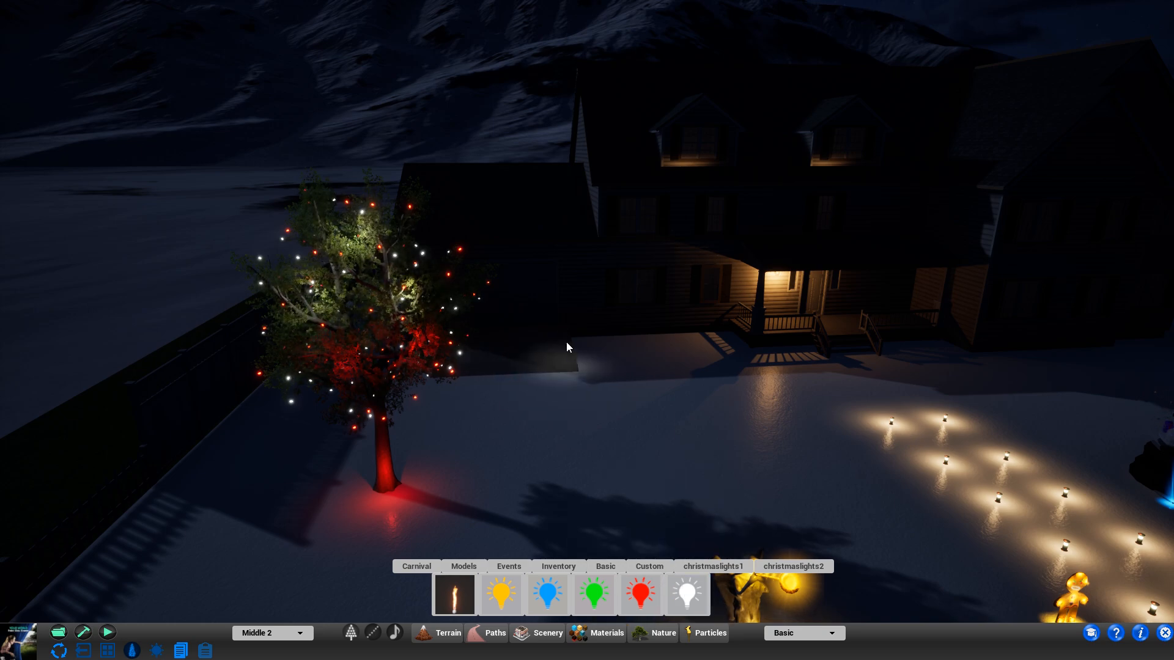
Step: Check the whole decorated yard at night from the front and switch the scene back to daylight
key("d")
key("s")
right_click_drag(805, 365, 747, 374)
key("s")
key("d")
left_click(394, 631)
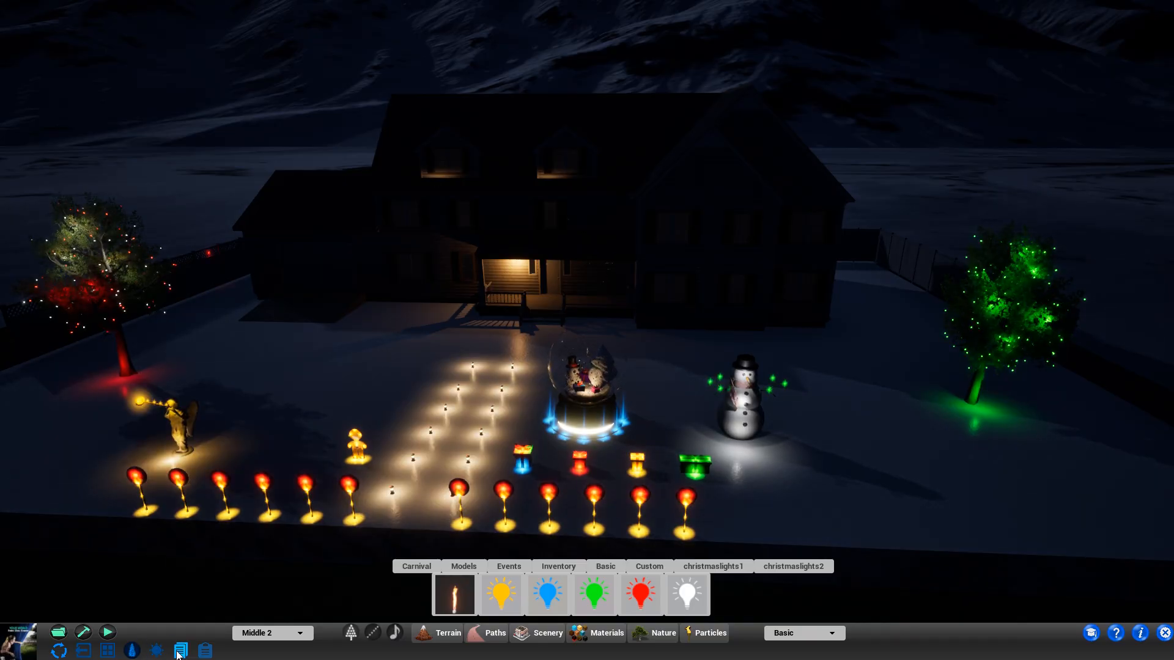
left_click(157, 651)
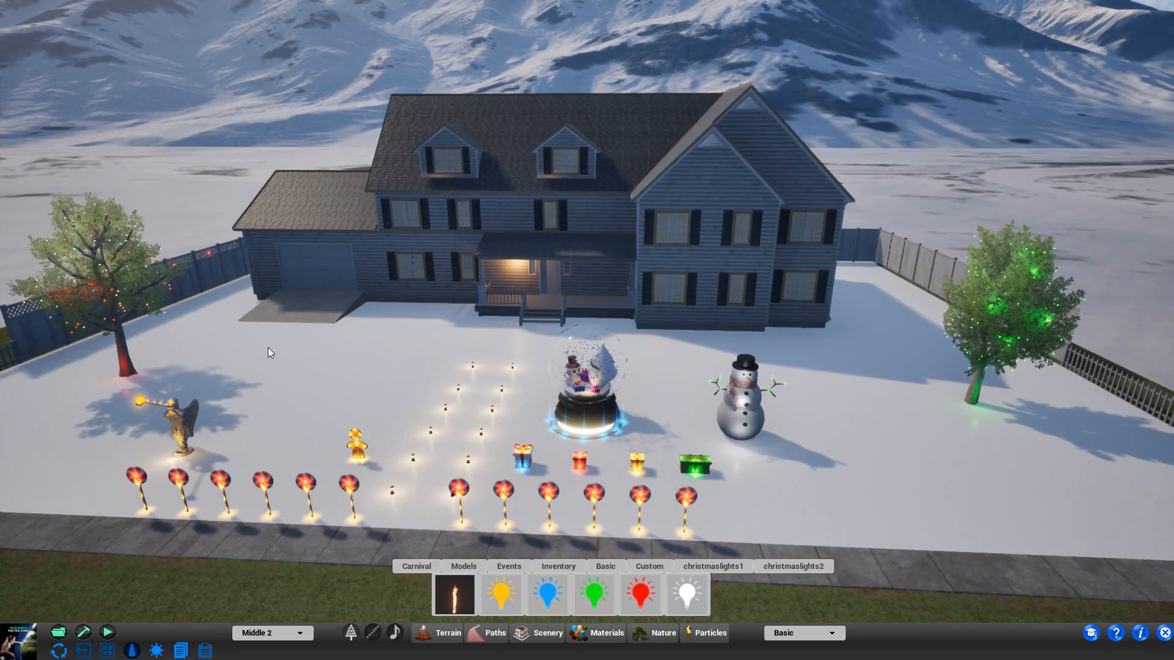
Step: Set the channel to Perimeter 1 and line the yard's front edge along the sidewalk with the light strip from the Christmaslights scenery decorations
key("a")
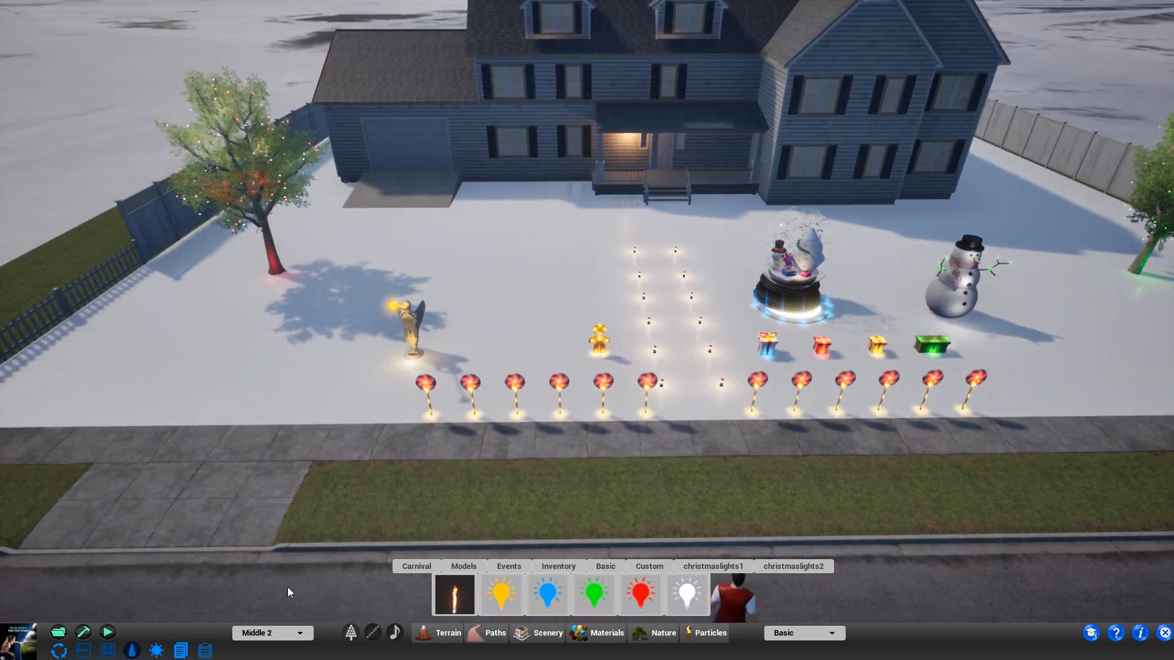
left_click(543, 634)
left_click(804, 633)
left_click(802, 649)
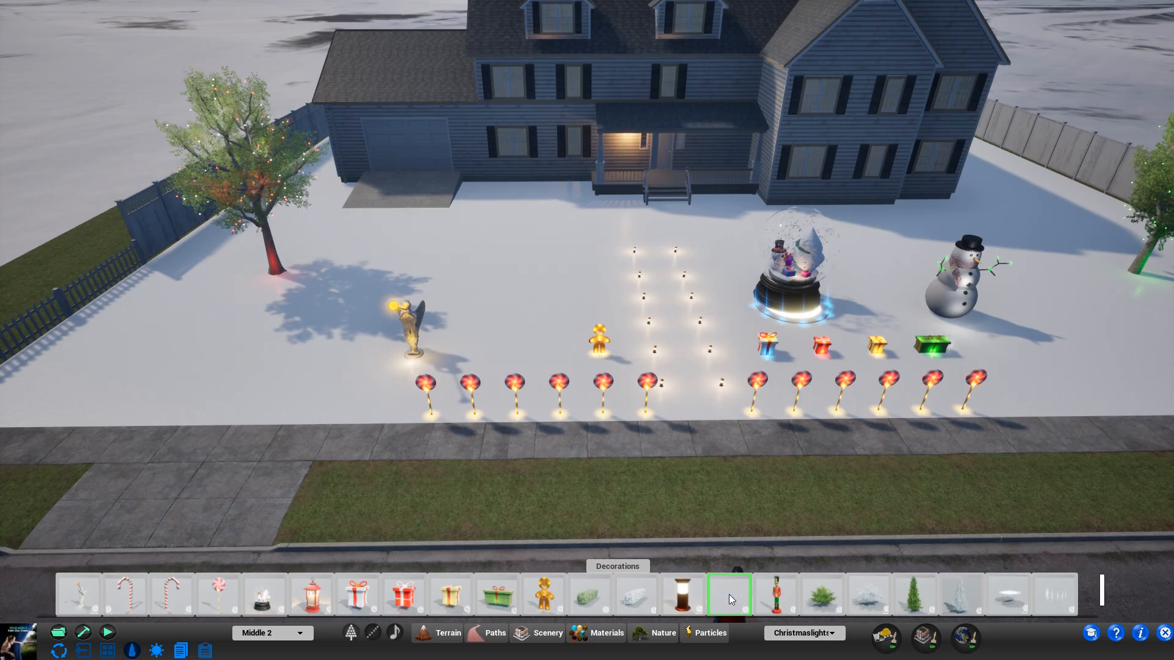
left_click(722, 595)
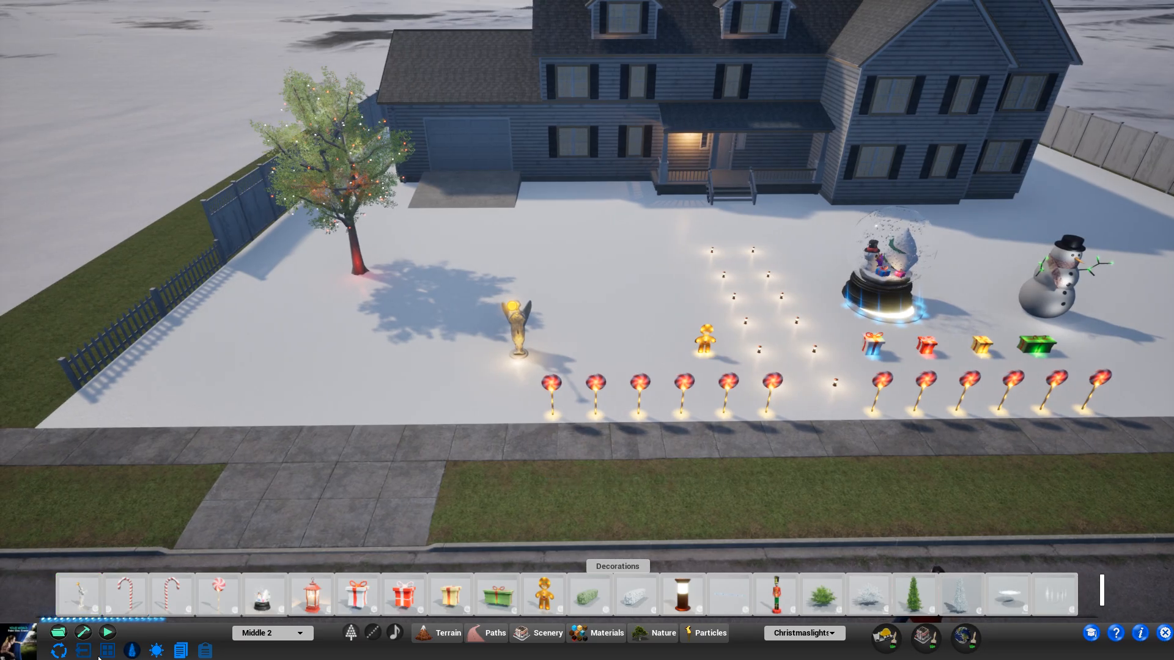
left_click(88, 649)
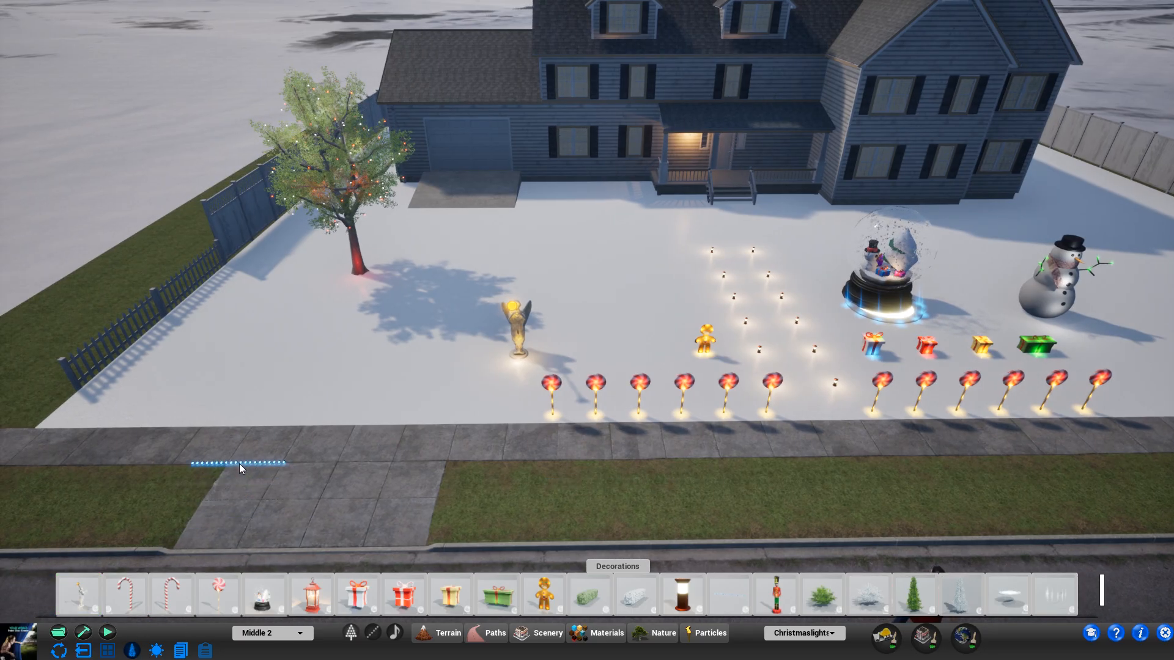
left_click(287, 638)
left_click(263, 603)
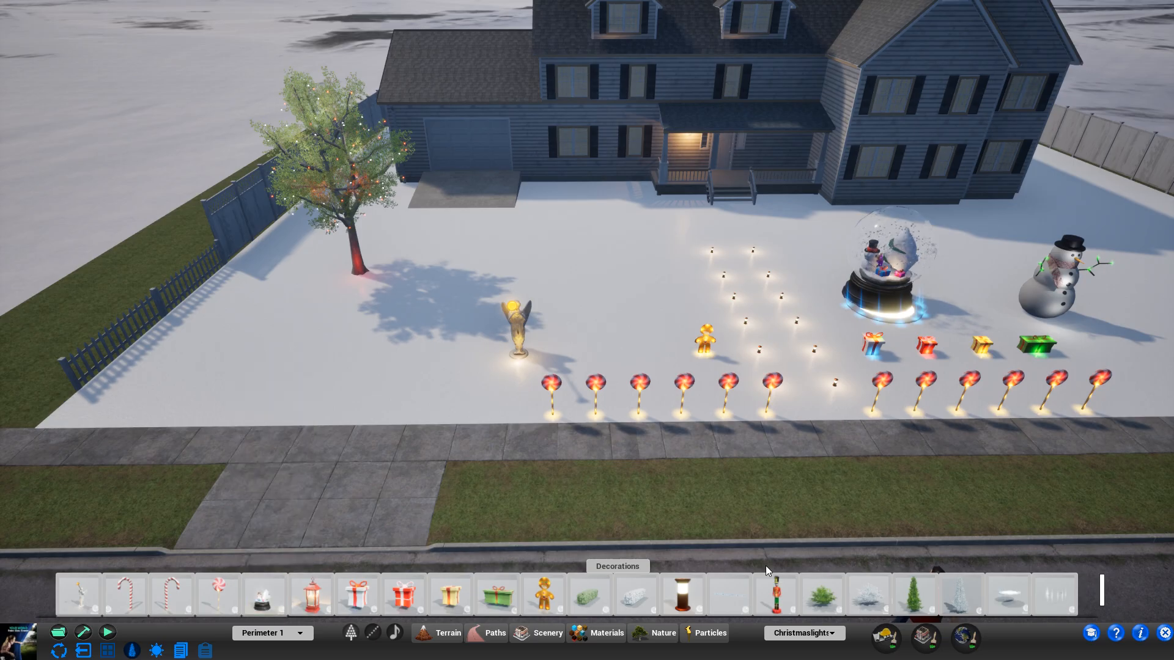
left_click(722, 597)
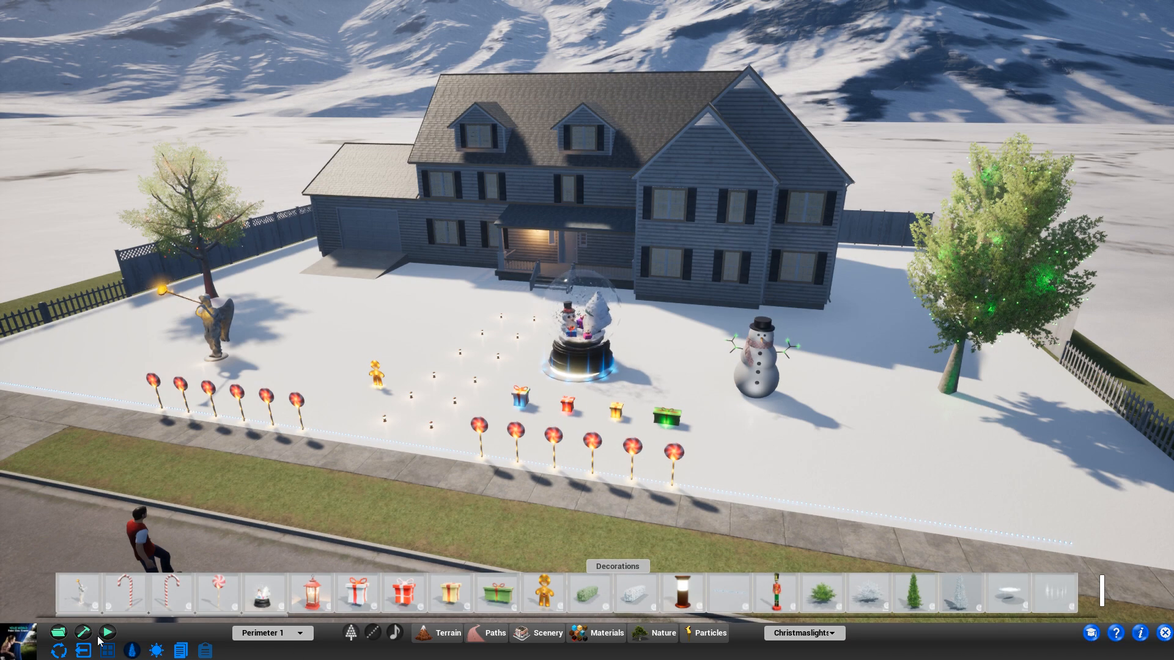
Step: Save the project under the name a2
left_click(59, 633)
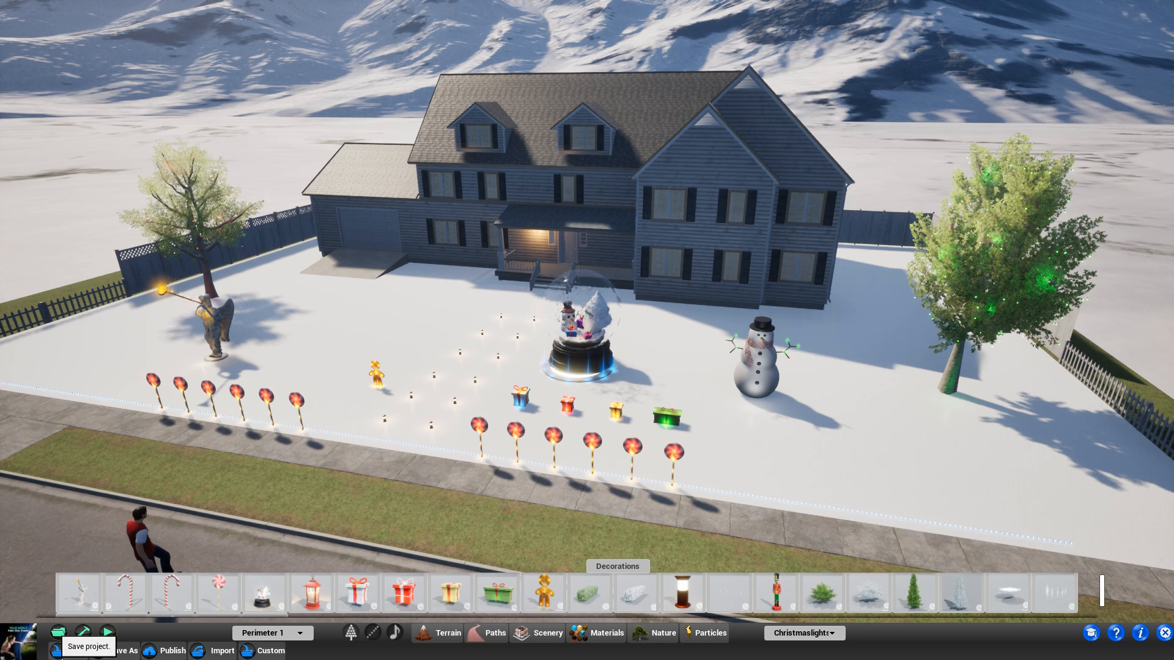
left_click(127, 654)
left_click(561, 215)
key("BackSpace")
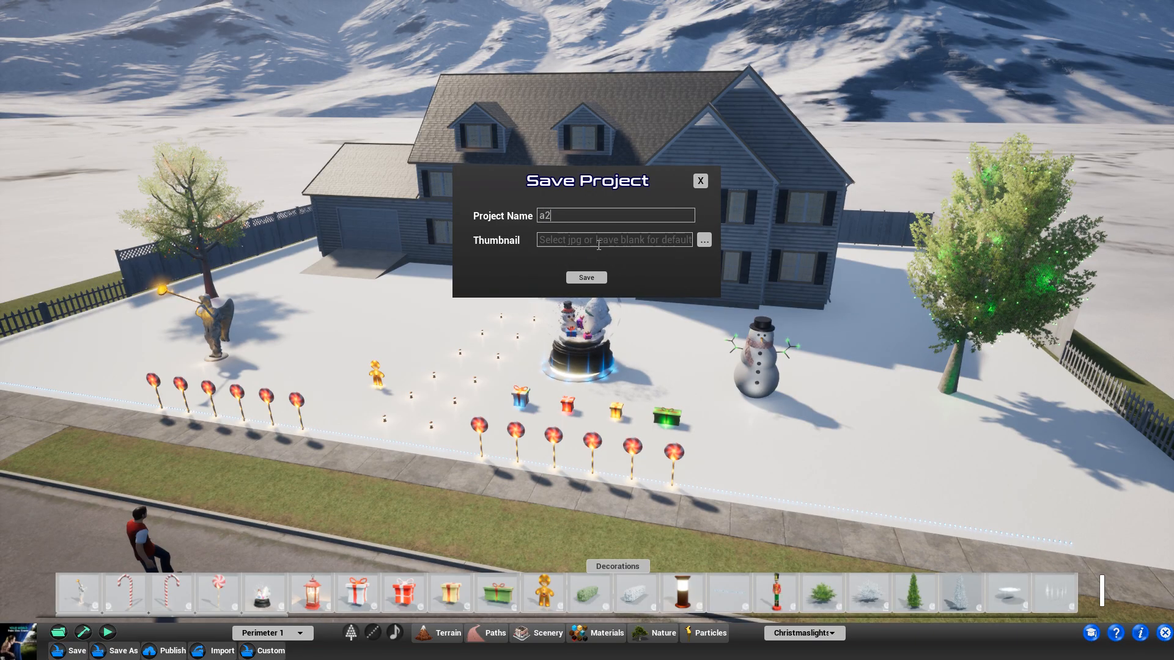
left_click(579, 278)
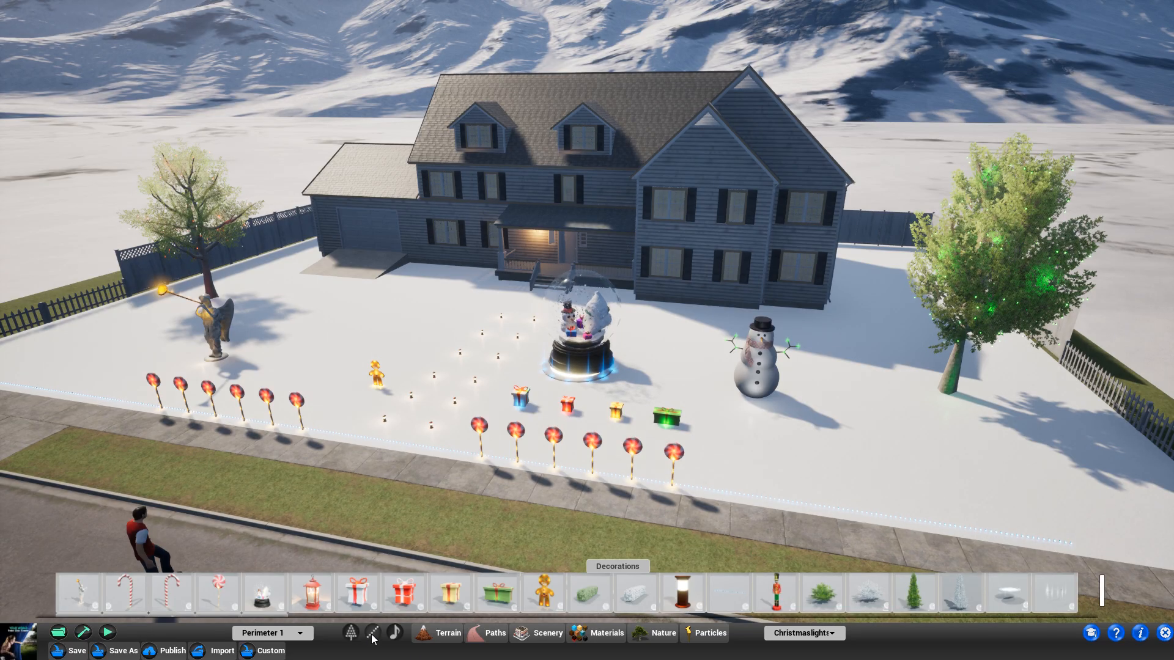
Step: Approach the house roof and bring up the string lights in the Basic scenery set's christmaslights2 category
key("w")
right_click_drag(585, 349, 791, 335)
key("a")
key("s")
key("w")
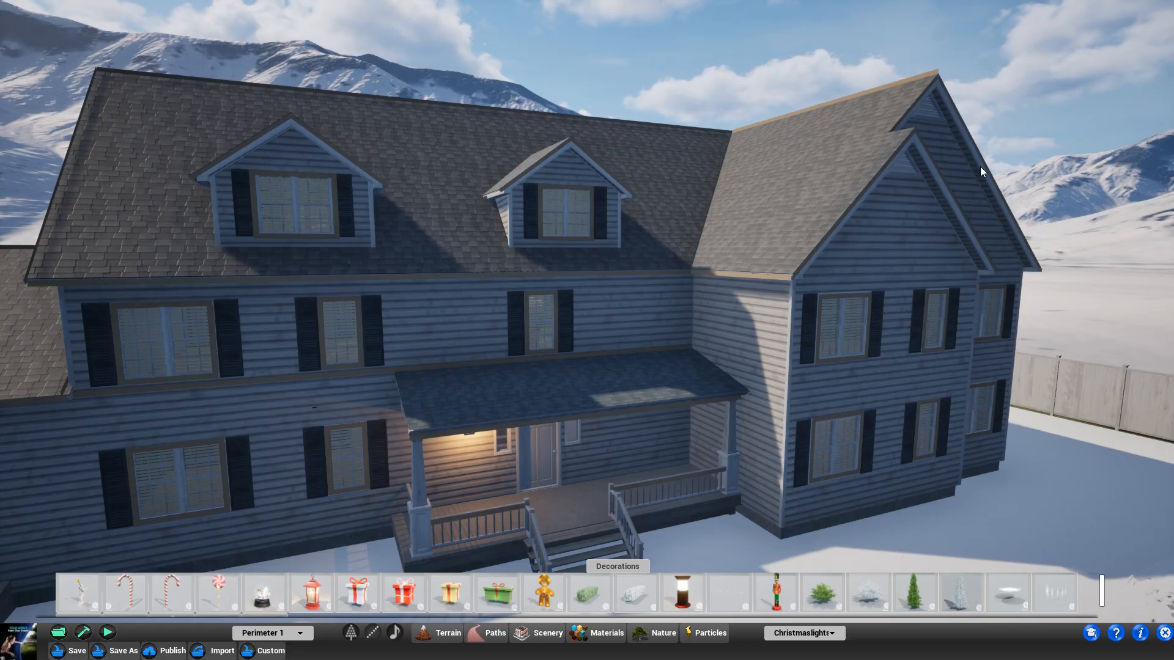
left_click(562, 639)
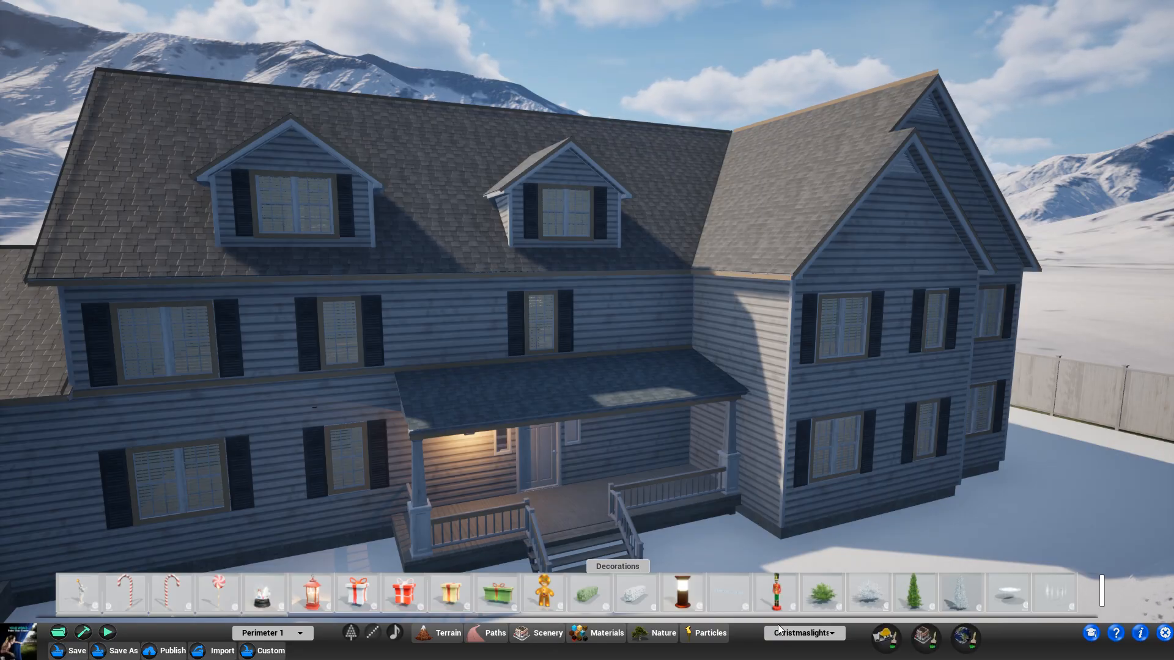
left_click(818, 640)
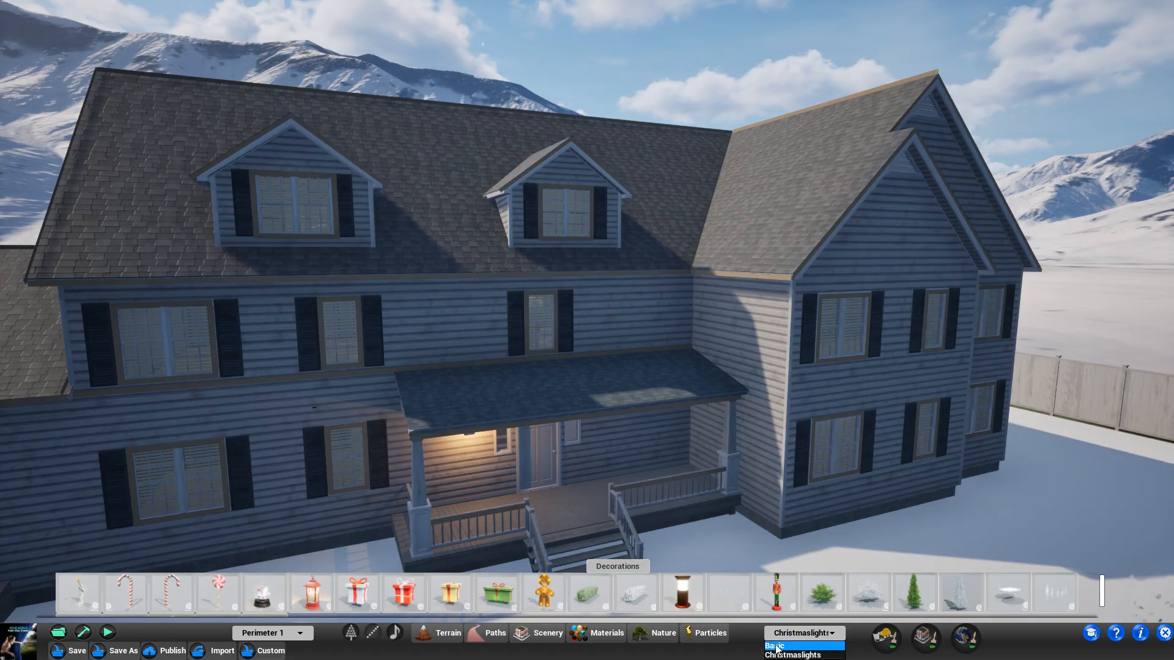
left_click(794, 646)
left_click(802, 565)
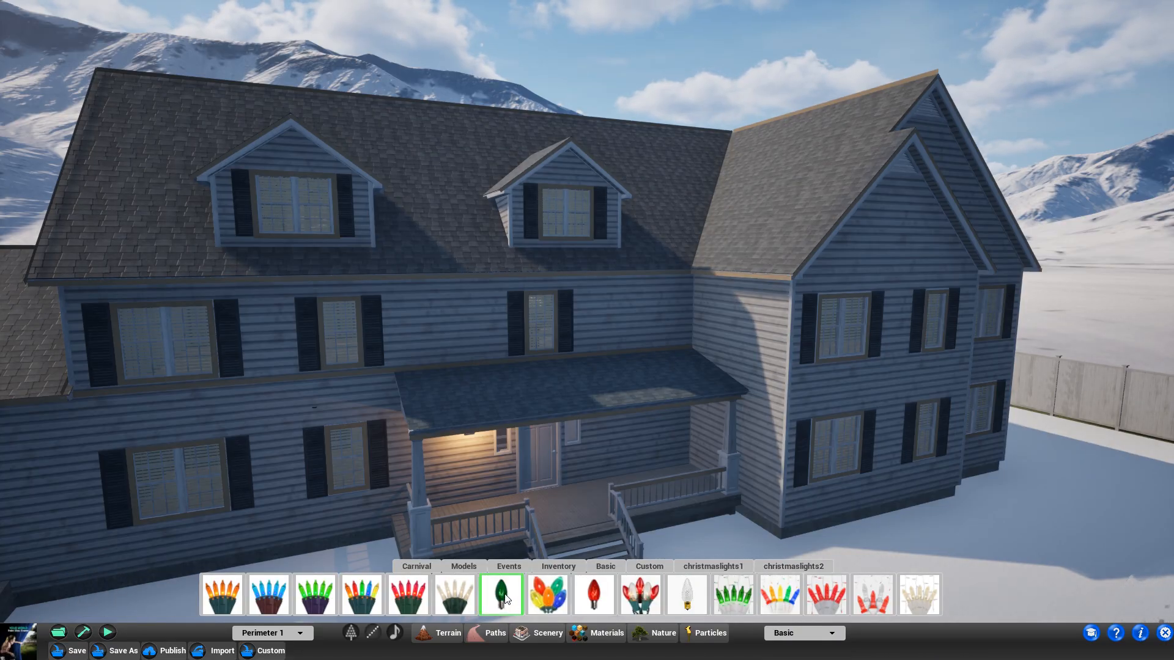
Step: Set the channel to Back 1 and string red-and-white lights along the ridges of the right wing and main roof
mouse_move(792, 442)
right_mouse_down()
mouse_move(797, 416)
mouse_move(786, 505)
mouse_move(804, 441)
right_mouse_up()
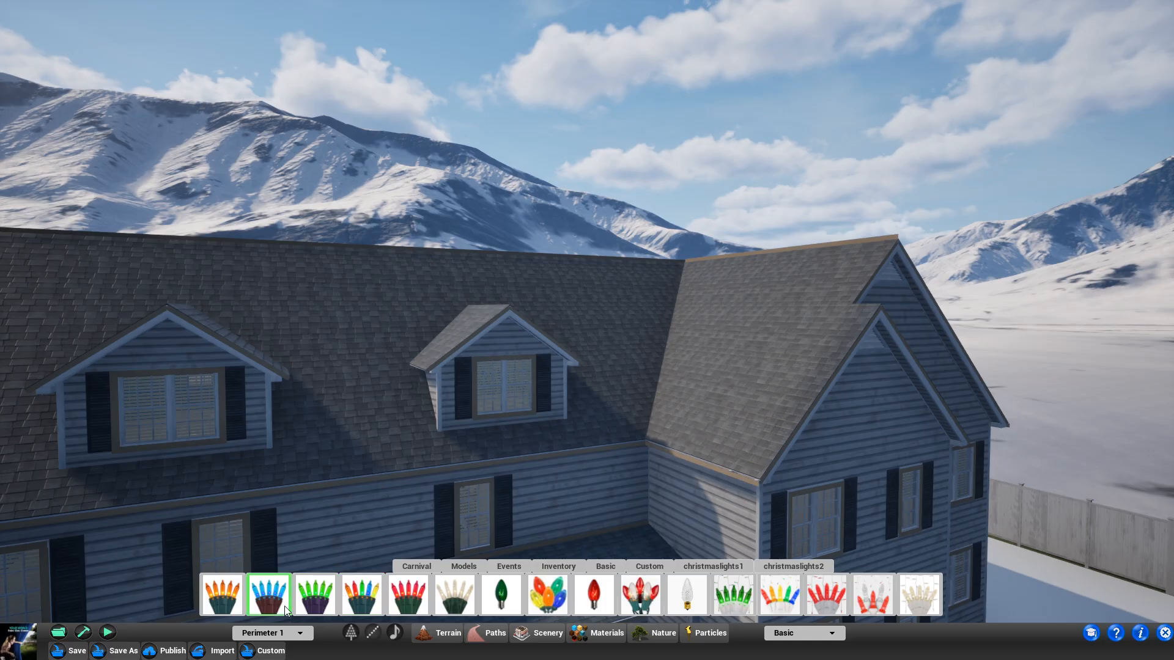
left_click(279, 634)
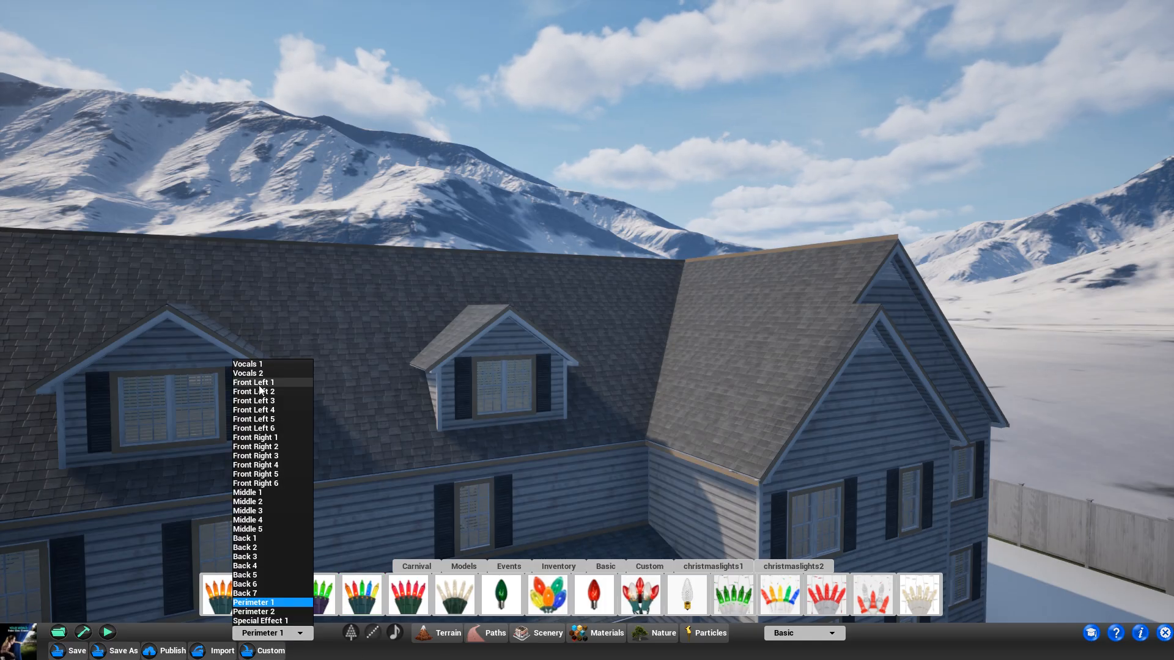
left_click(255, 539)
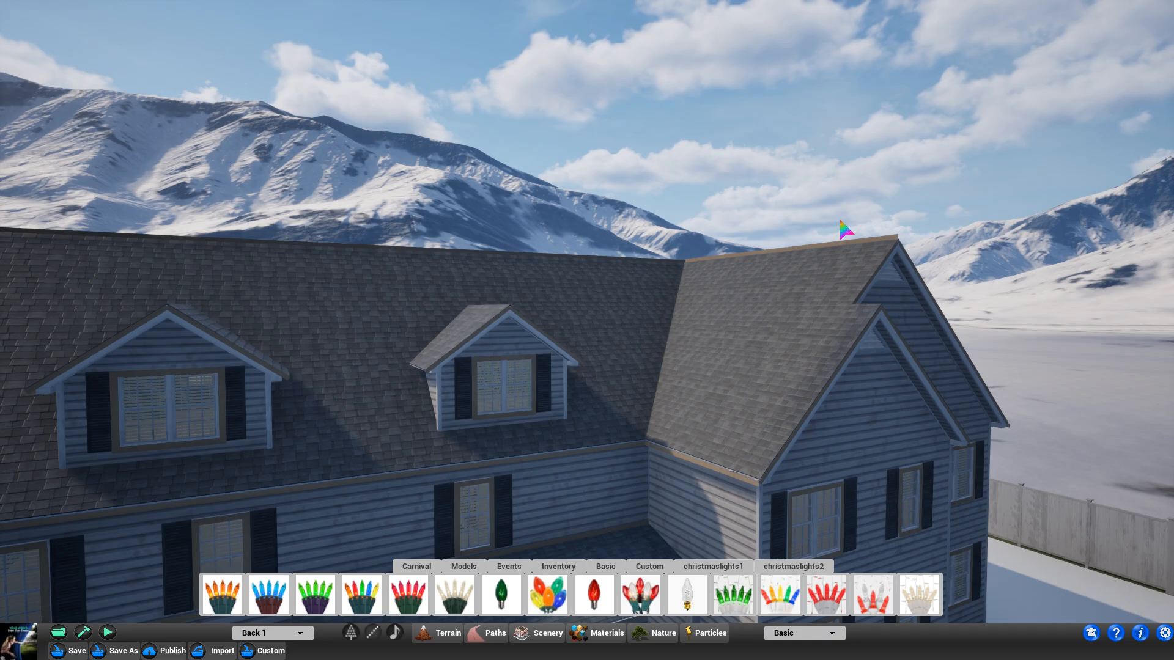
left_click(866, 250)
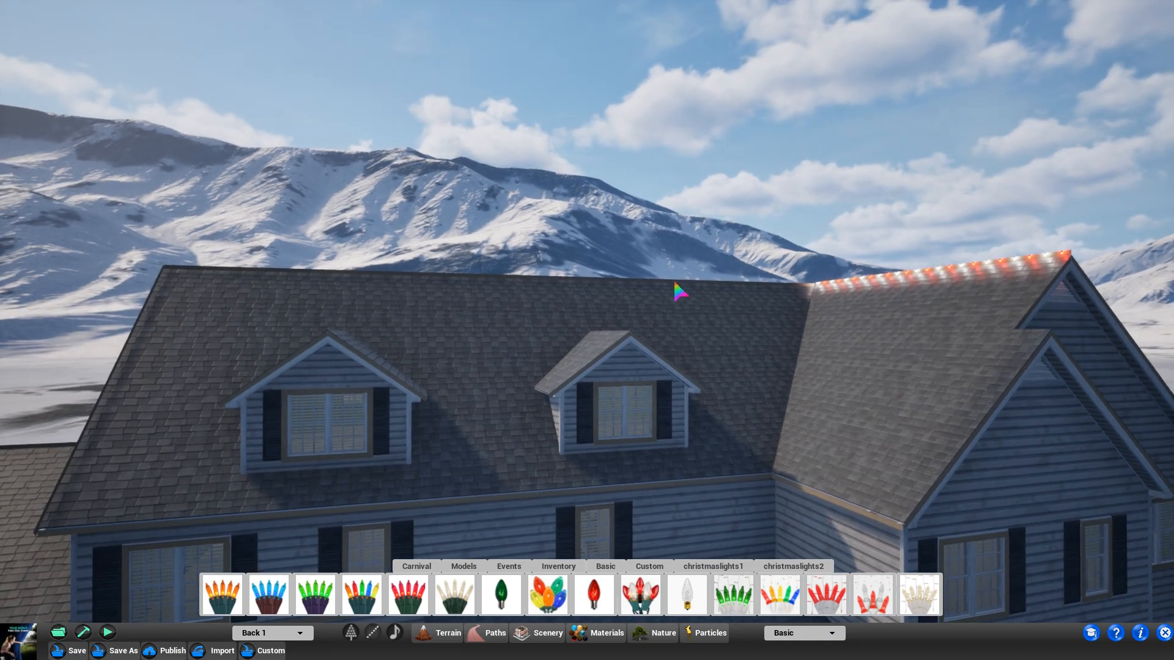
left_click(678, 288)
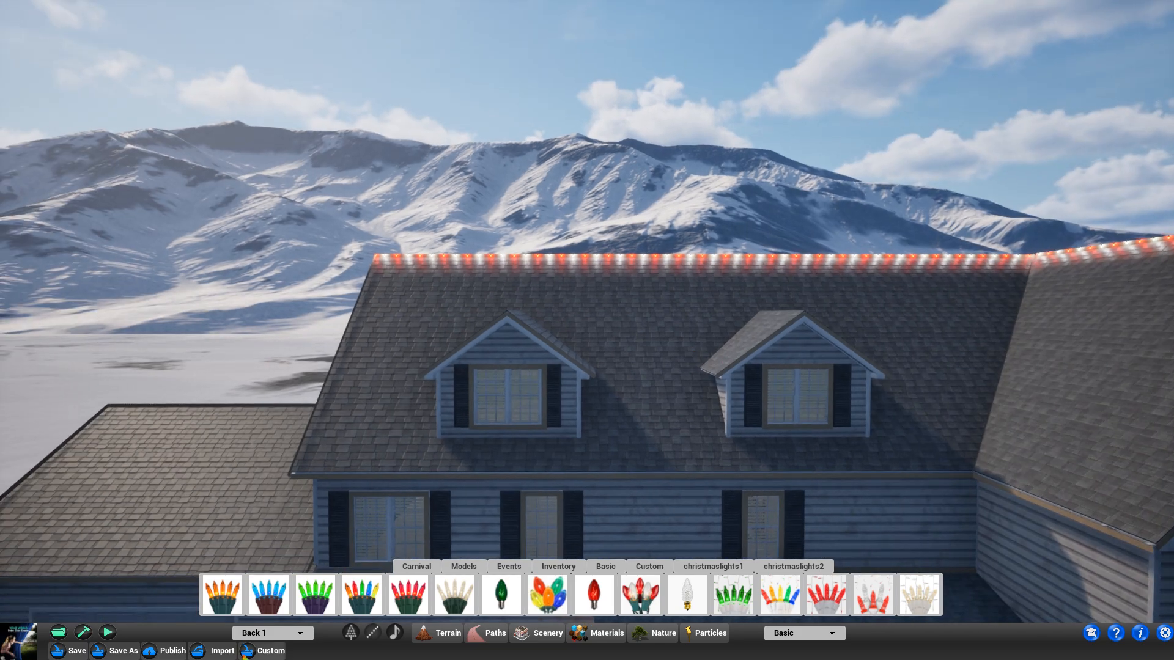
Step: Set the channel to Back 2 and string red bulb lights down the main roof's left edge and the valley beside the right wing
left_click(270, 633)
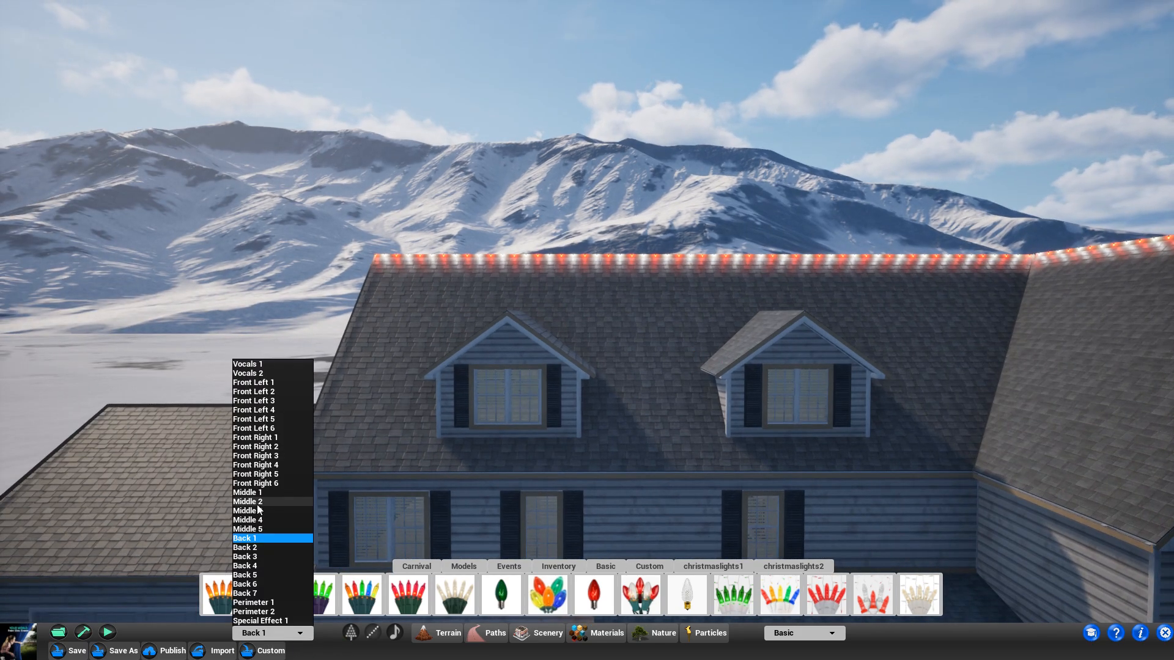
left_click(262, 548)
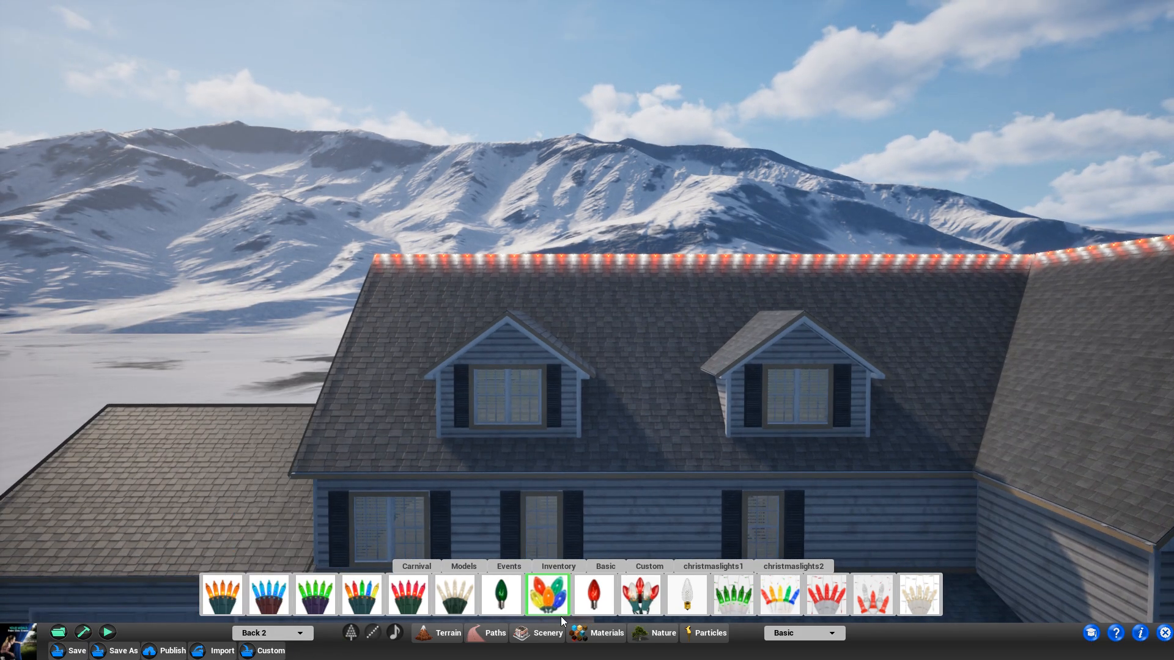
left_click(589, 602)
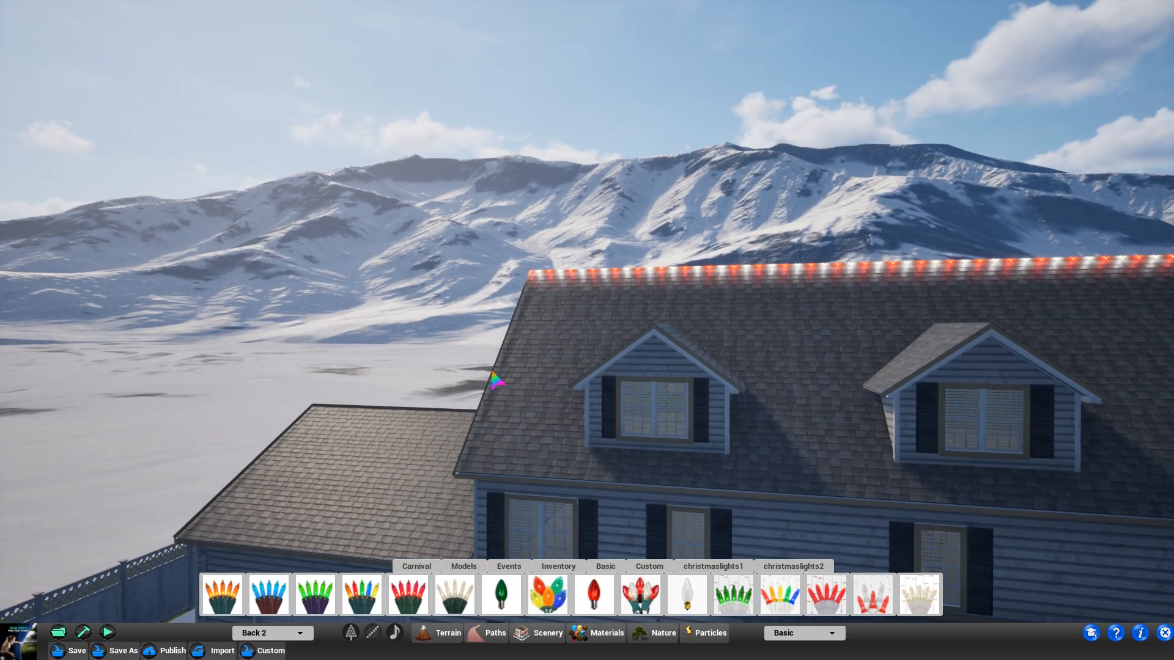
right_click_drag(538, 369, 503, 354)
key("d")
left_click(481, 368)
right_click_drag(493, 472, 945, 384)
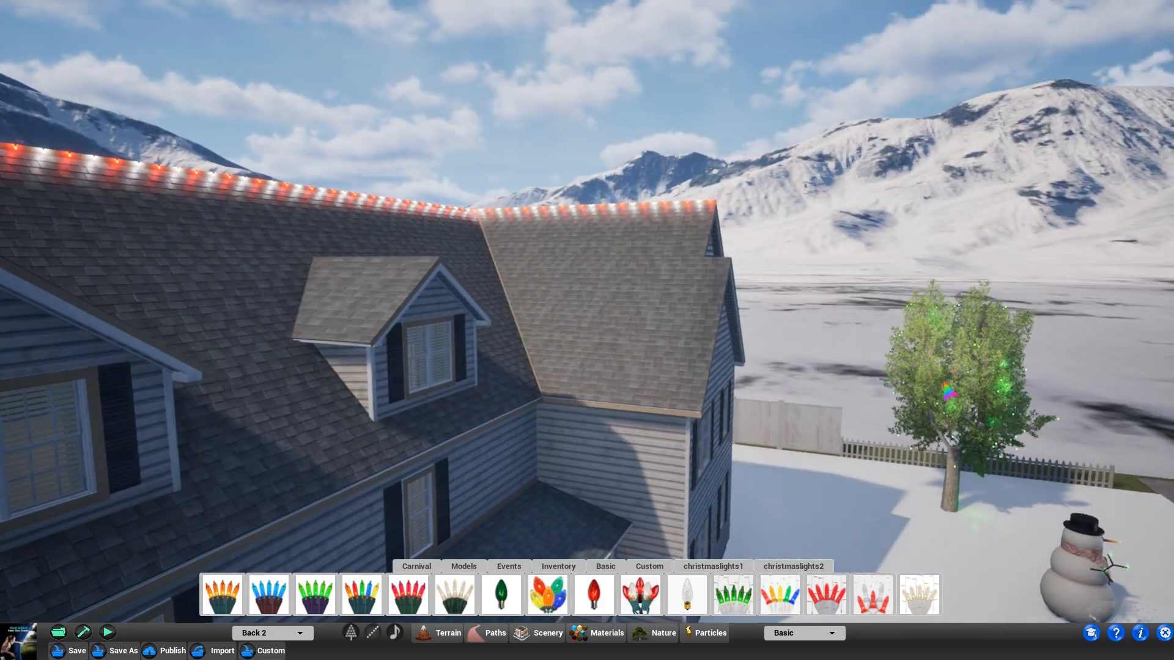
key("s")
right_click_drag(636, 389, 268, 400)
right_click_drag(537, 402, 641, 411)
right_click_drag(511, 468, 478, 506)
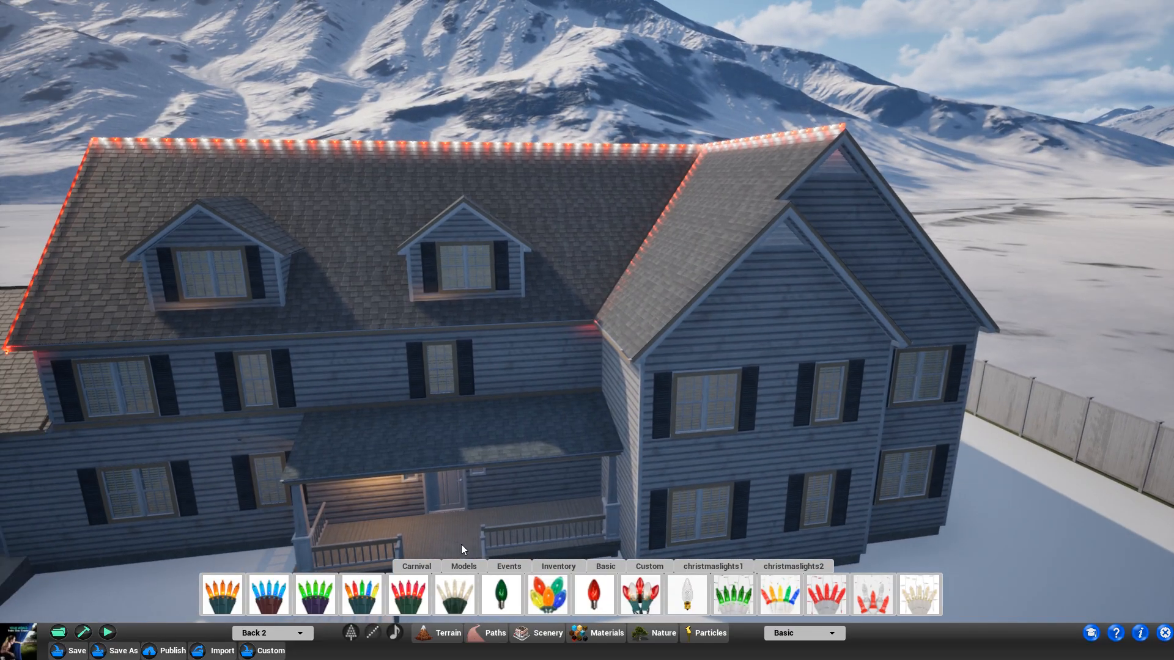
Step: Set the channel to Back 3 and hang red-and-white icicle lights along the main roof's front eave
left_click(874, 599)
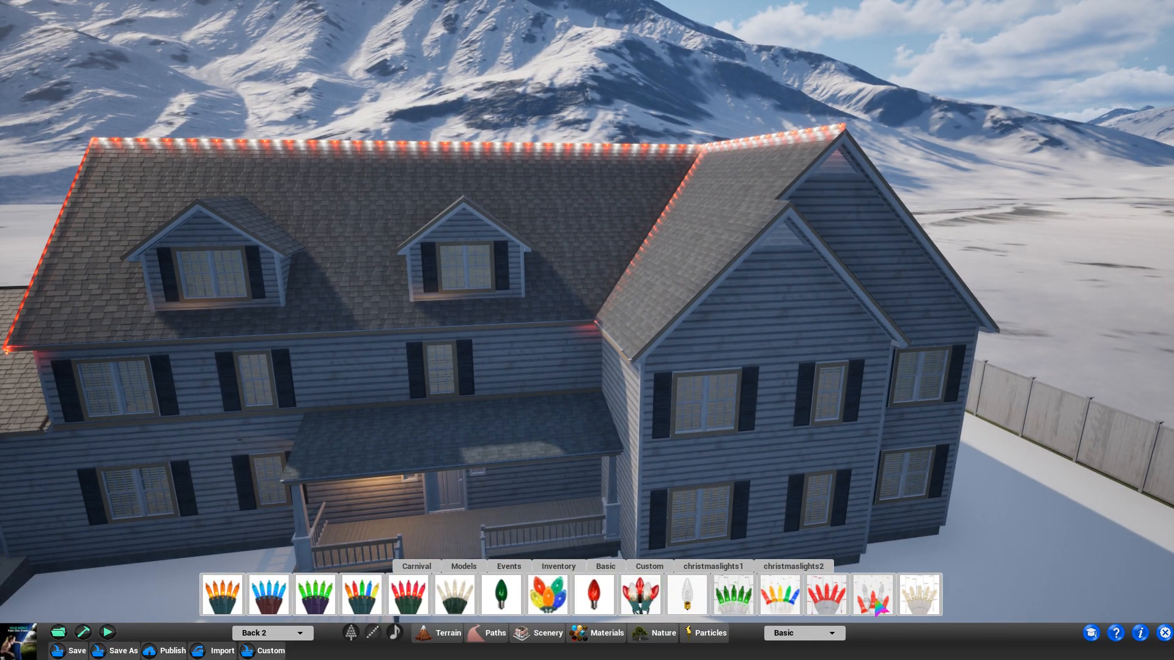
left_click(286, 632)
left_click(257, 557)
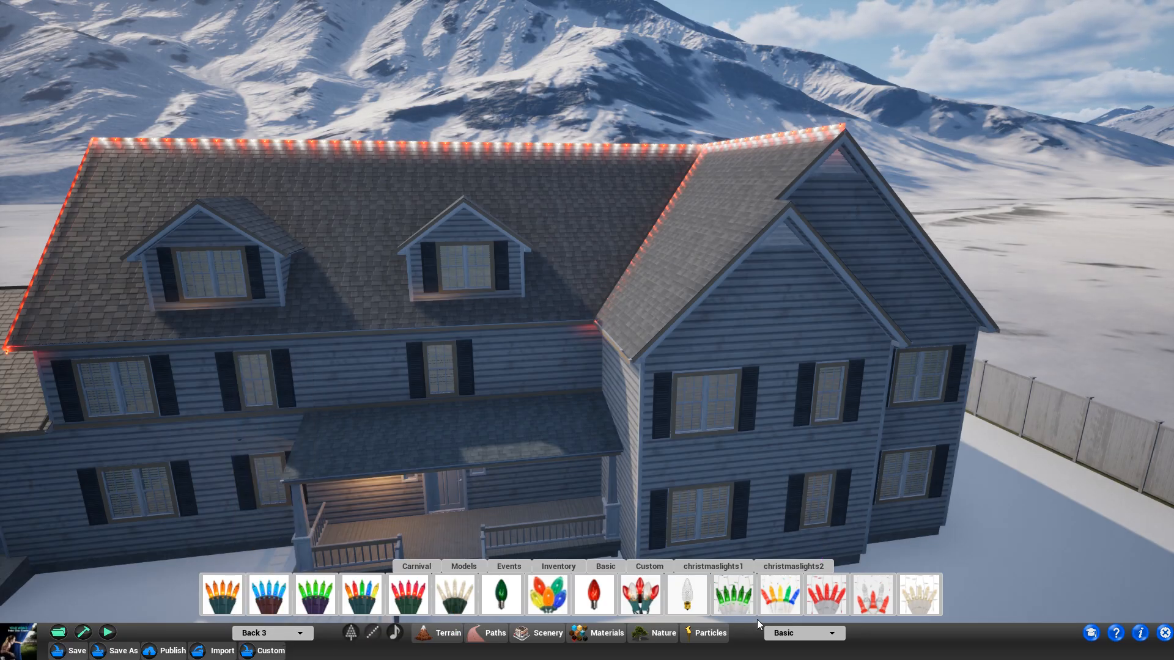
left_click(452, 340)
key("d")
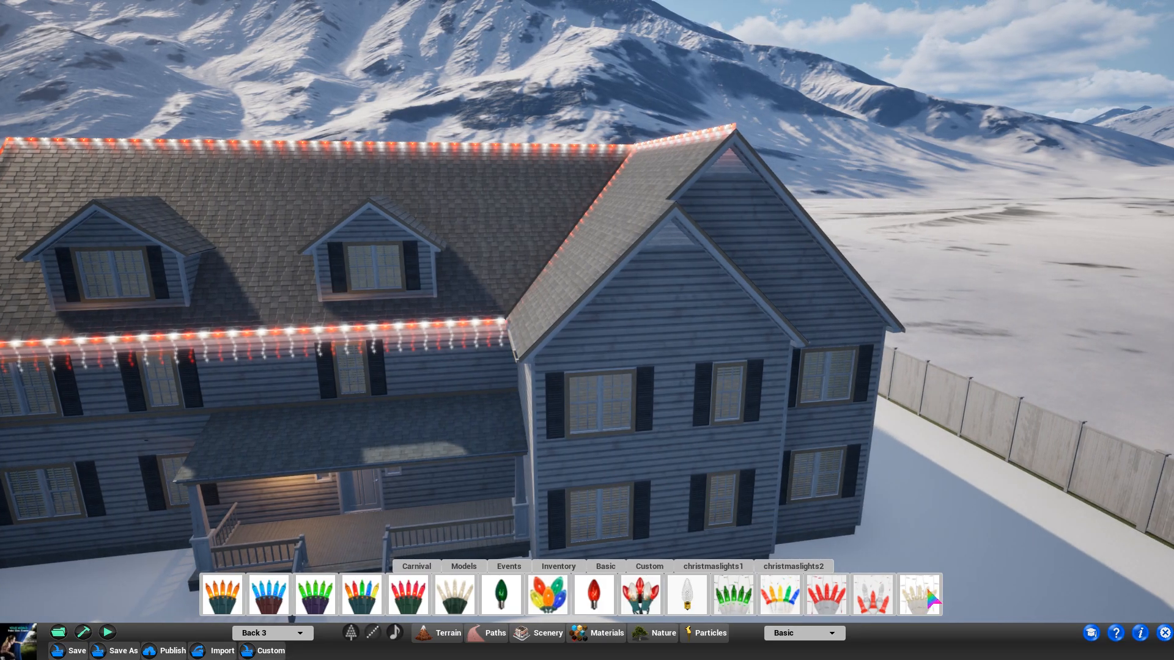
Step: Set the channel to Back 4 and hang white icicle lights along the sloping edges of both right-wing gables
left_click(289, 634)
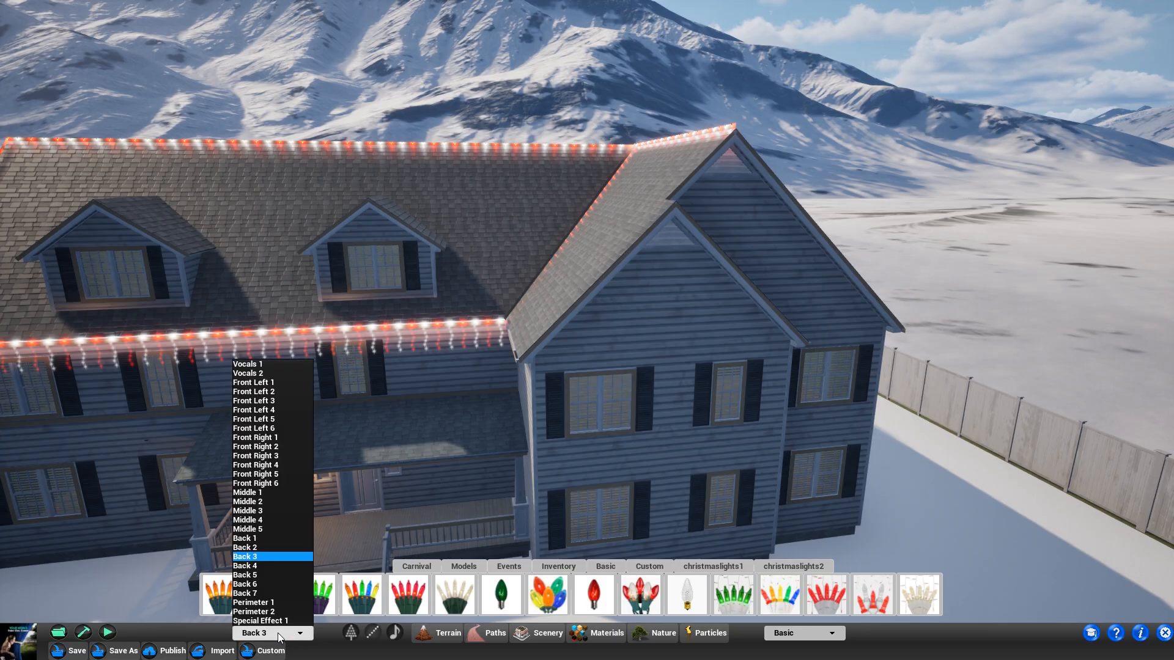
left_click(255, 566)
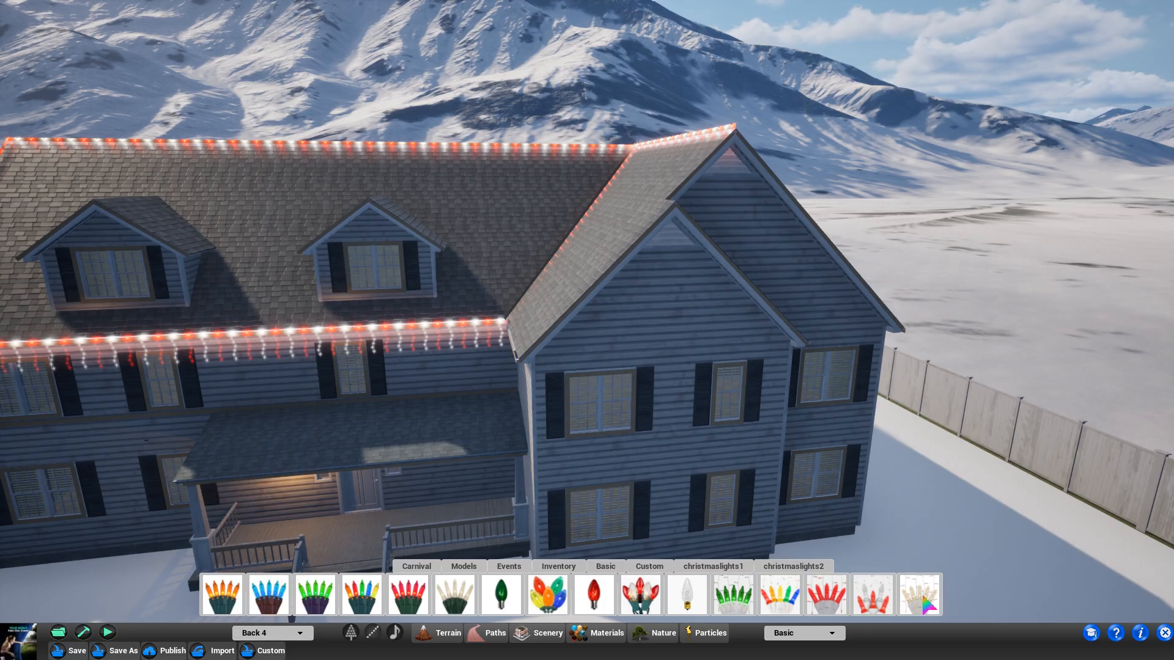
left_click(771, 172)
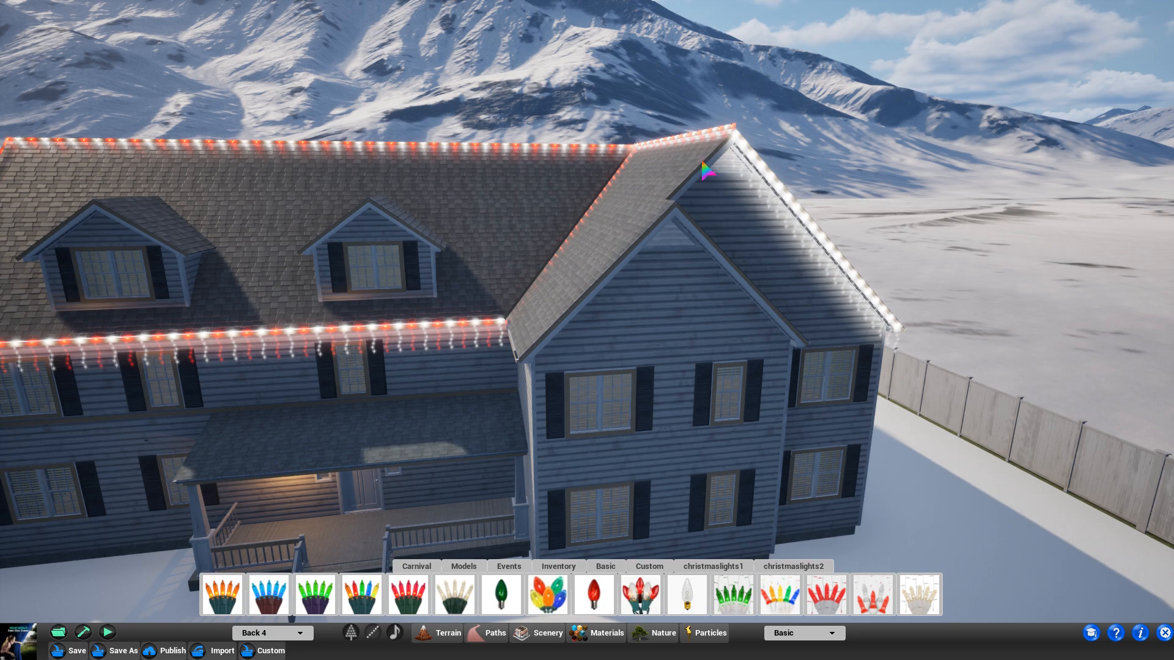
left_click(709, 176)
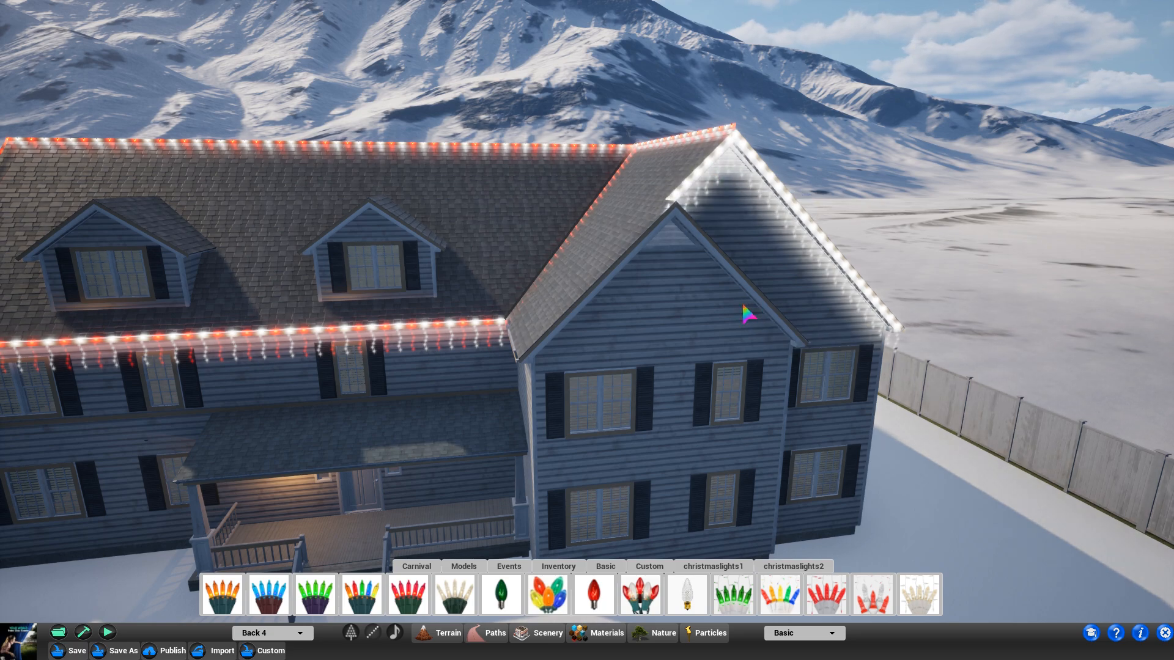
left_click(760, 297)
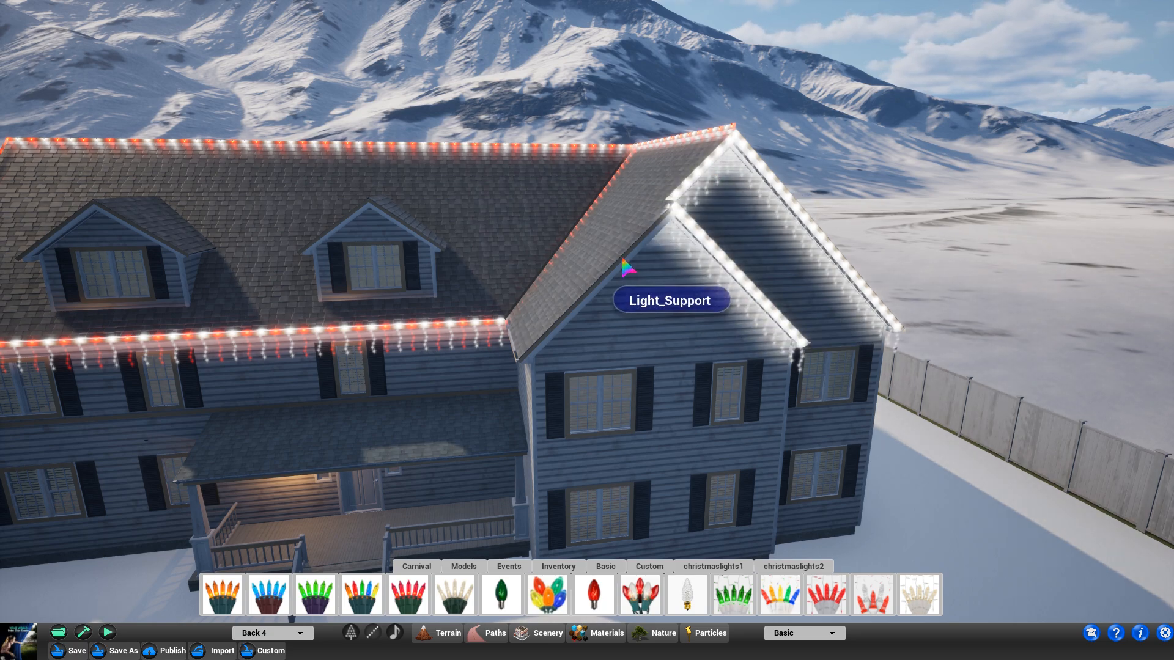
left_click(628, 263)
Step: String red-and-white lights along the garage roof's ridge, outer sloping edge and front eave
right_click(734, 397)
key("s")
key("a")
right_click_drag(778, 409, 747, 400)
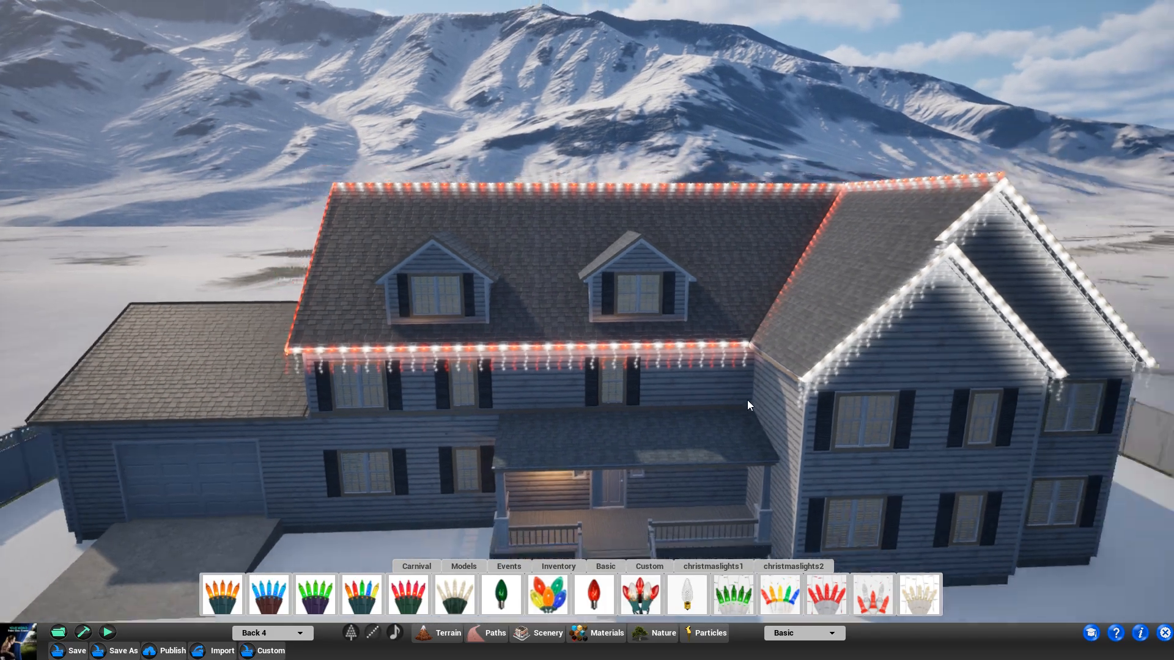
key("a")
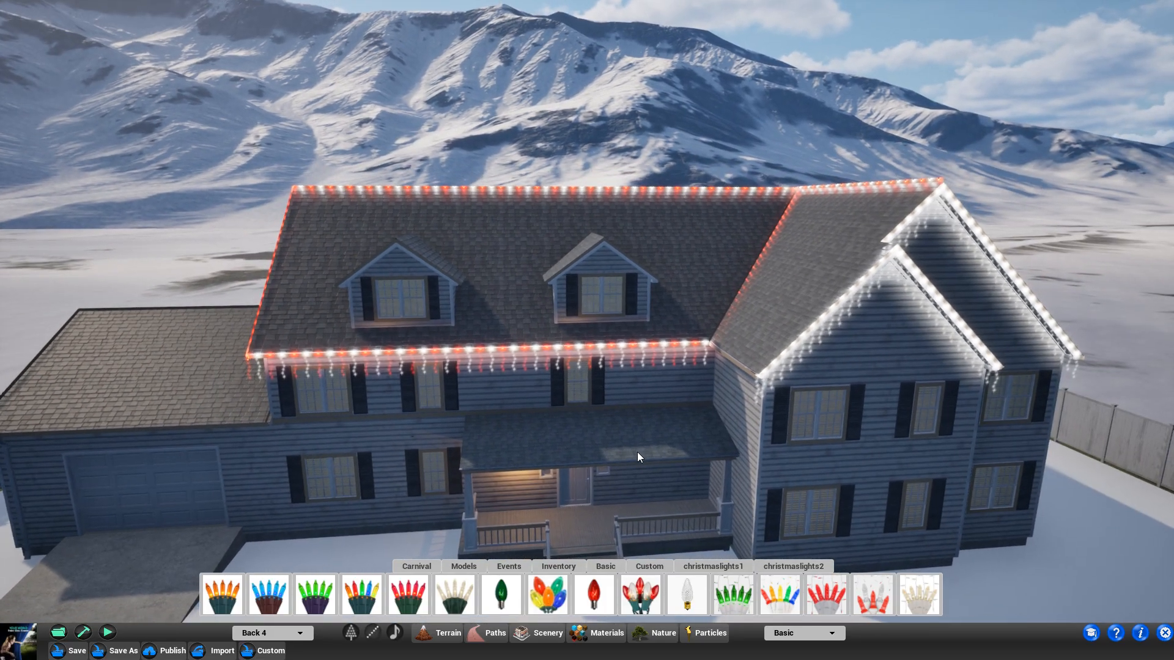
key("w")
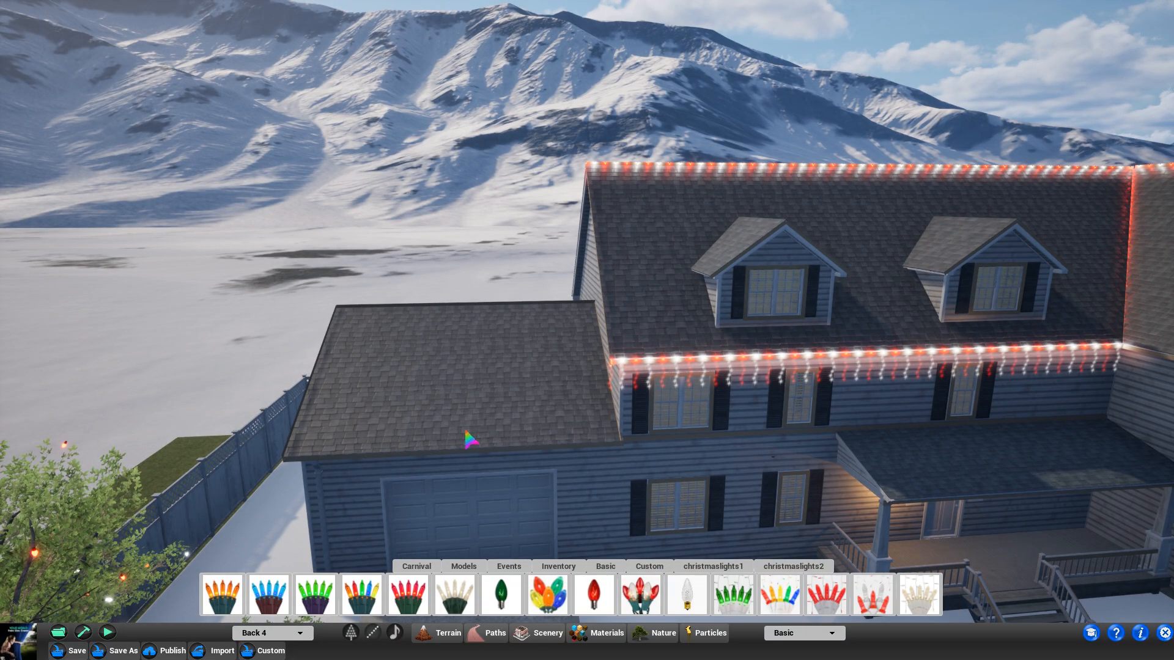
left_click(536, 307)
key("w")
left_click(359, 352)
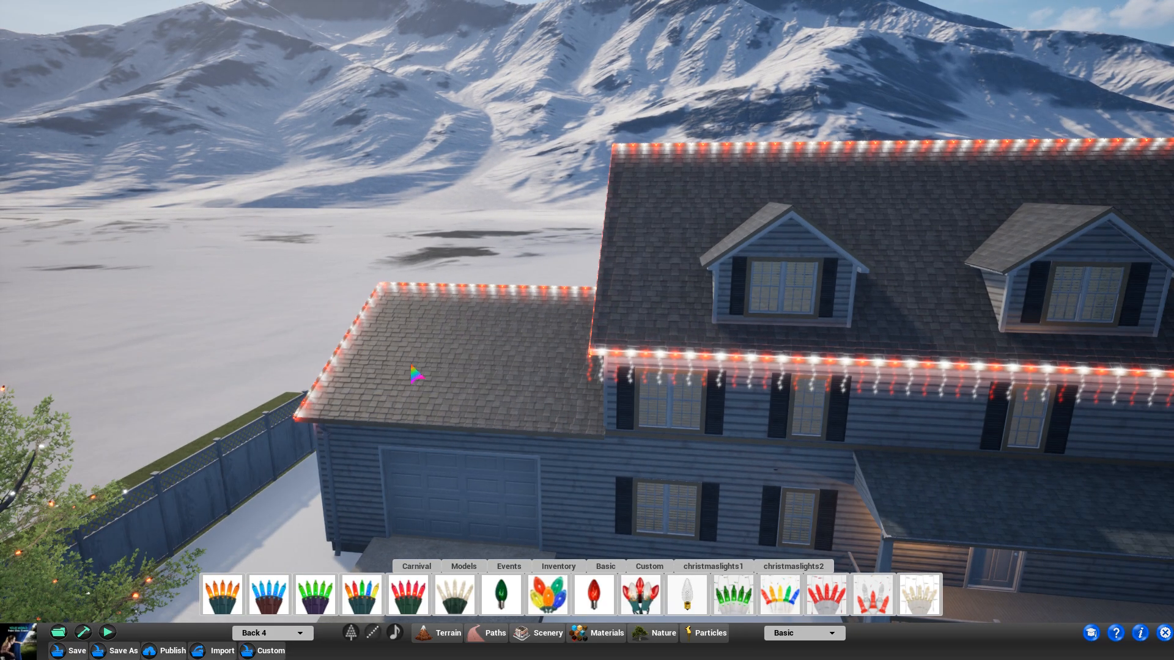
left_click(487, 431)
Step: Set the channel to Back 5 and string white lights along the ledge where the porch roof meets the house front
key("s")
right_click_drag(501, 460, 512, 493)
key("w")
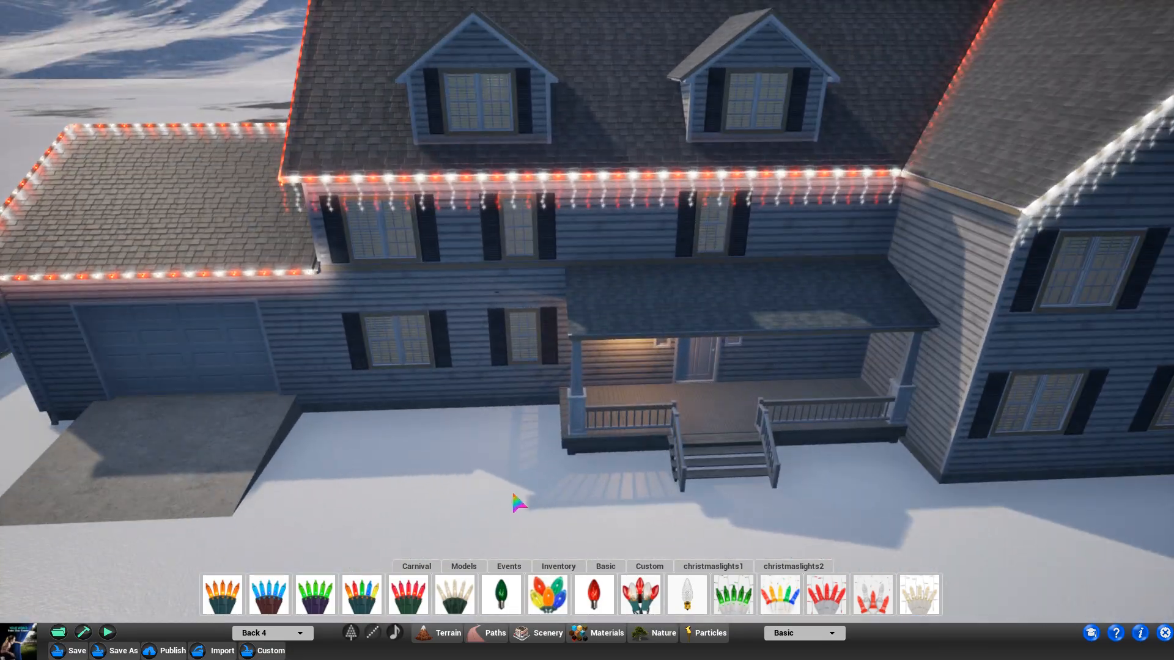
left_click(275, 633)
left_click(269, 574)
left_click(541, 272)
Step: Set the channel to Back 6 and string white lights above and below the upper window of the right wing's recessed gable
right_click_drag(619, 450, 648, 448)
key("s")
key("w")
key("s")
key("d")
key("w")
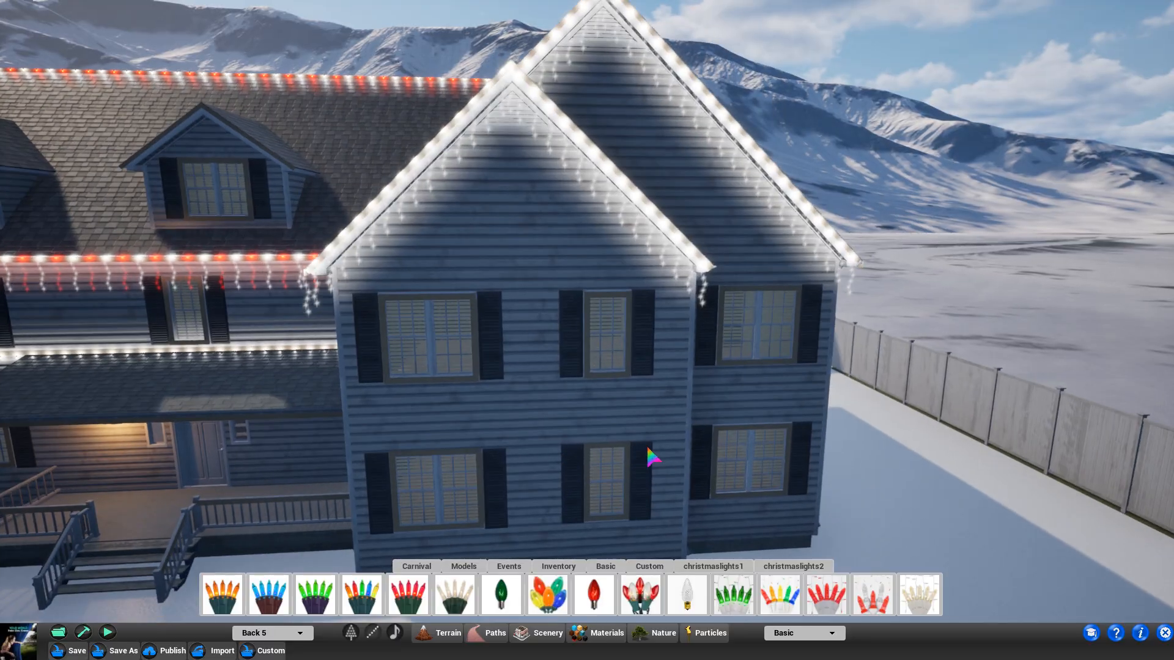
left_click(273, 633)
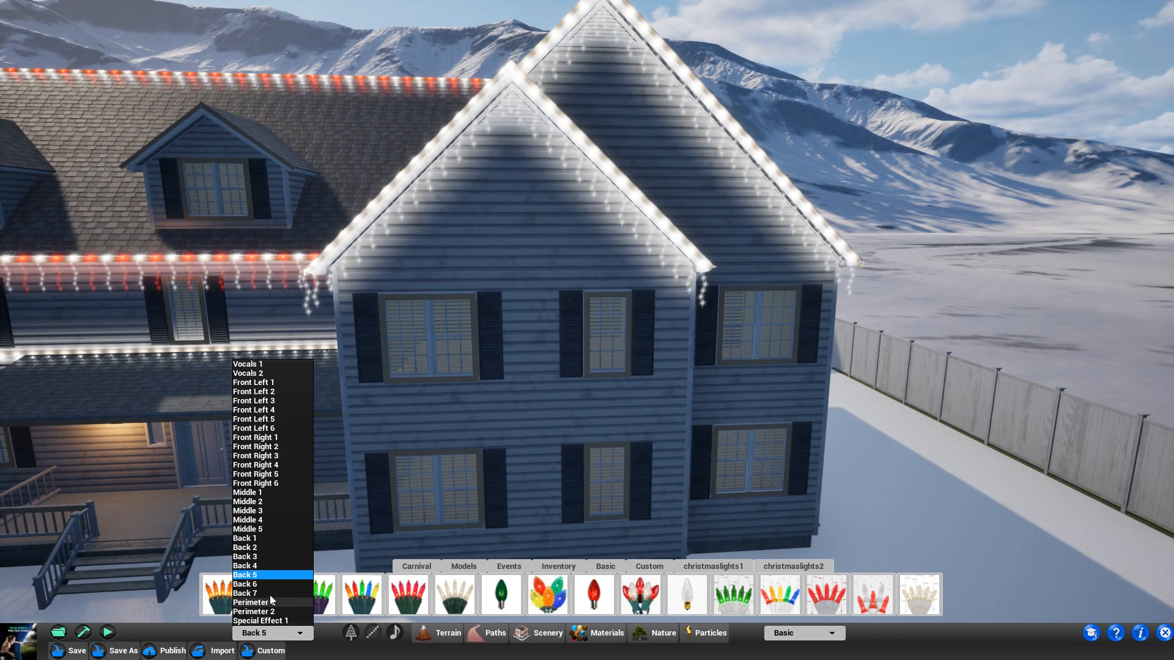
left_click(272, 591)
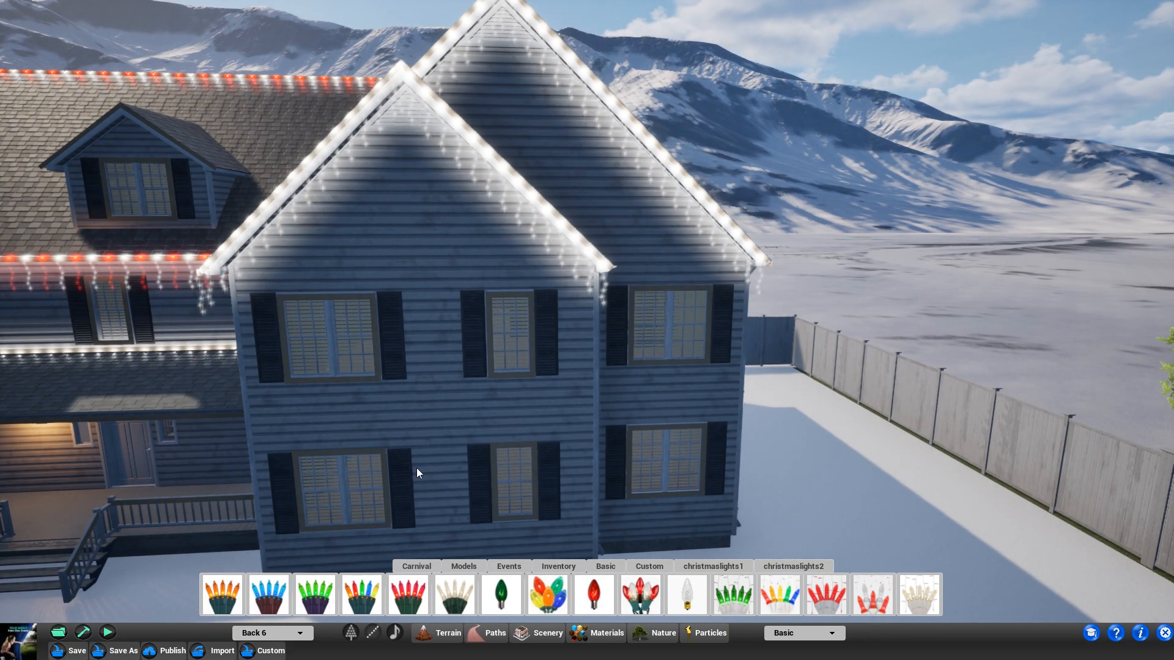
left_click(258, 602)
left_click(448, 603)
right_click_drag(725, 461, 711, 464)
key("d")
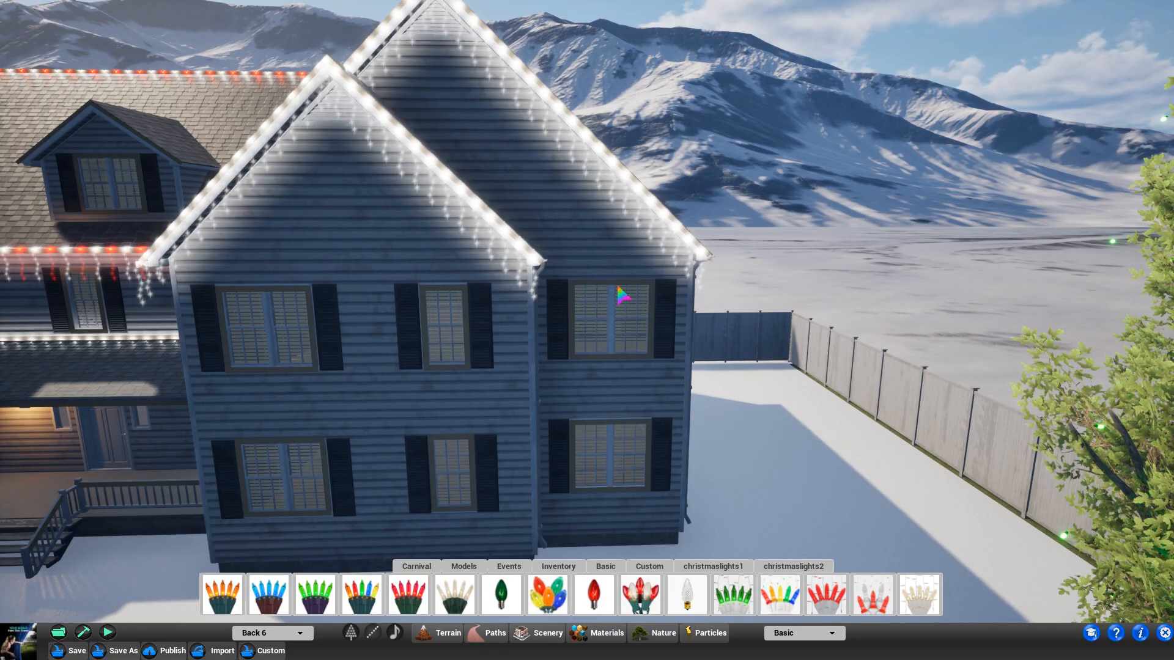
left_click(619, 309)
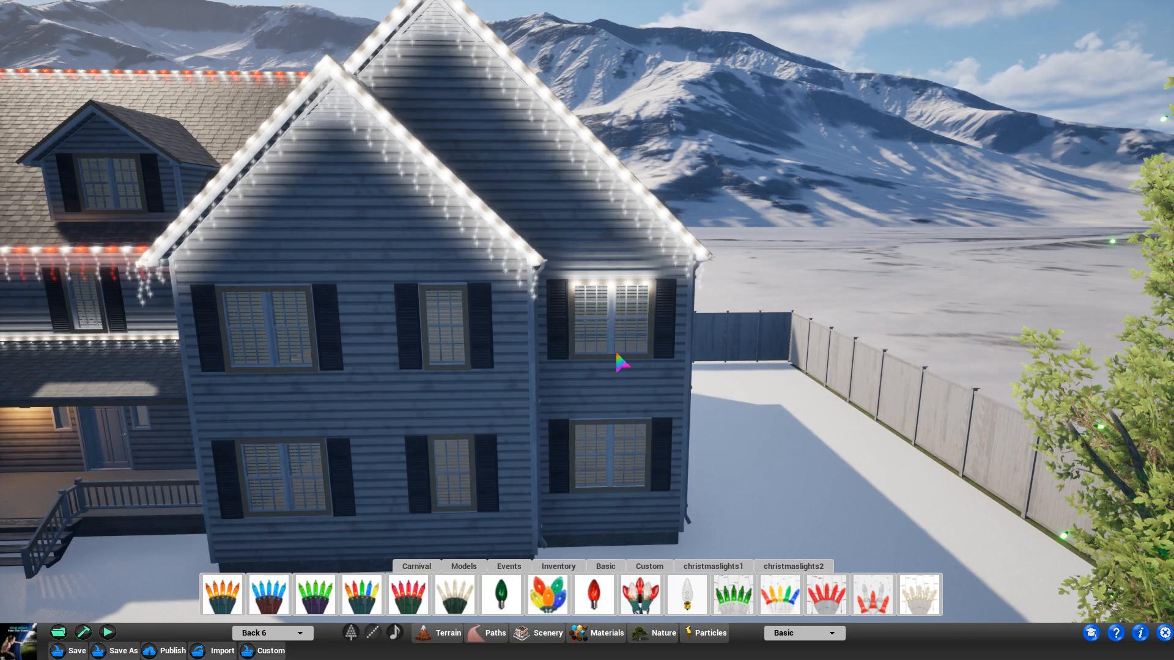
left_click(616, 374)
key("a")
Step: String white lights above and below the two upper windows of the right wing's front gable
left_click(548, 368)
left_click(532, 320)
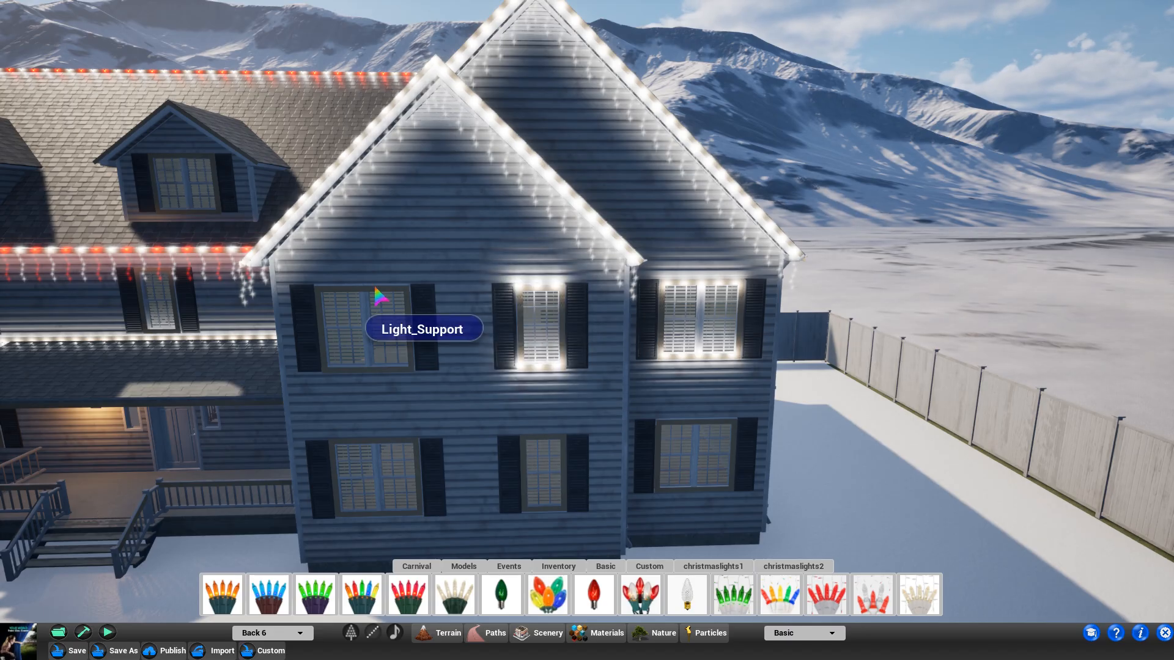
left_click(371, 318)
left_click(374, 382)
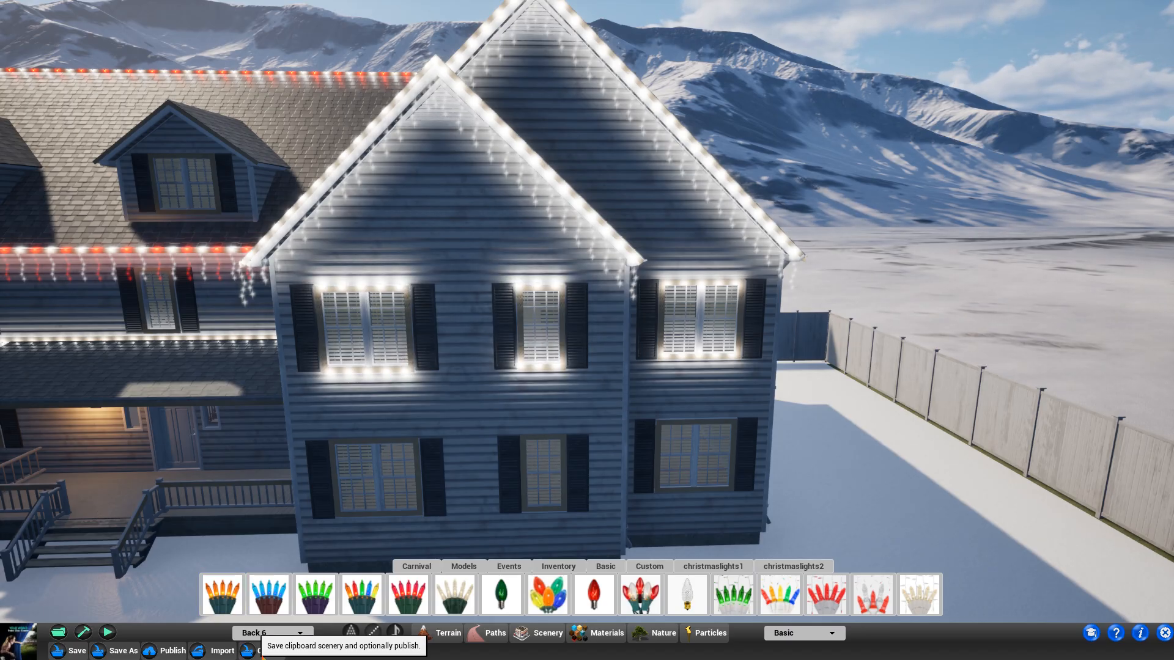
Step: Set the channel to Back 7 and string blue lights above and below the right wing's three ground-floor windows
left_click(272, 633)
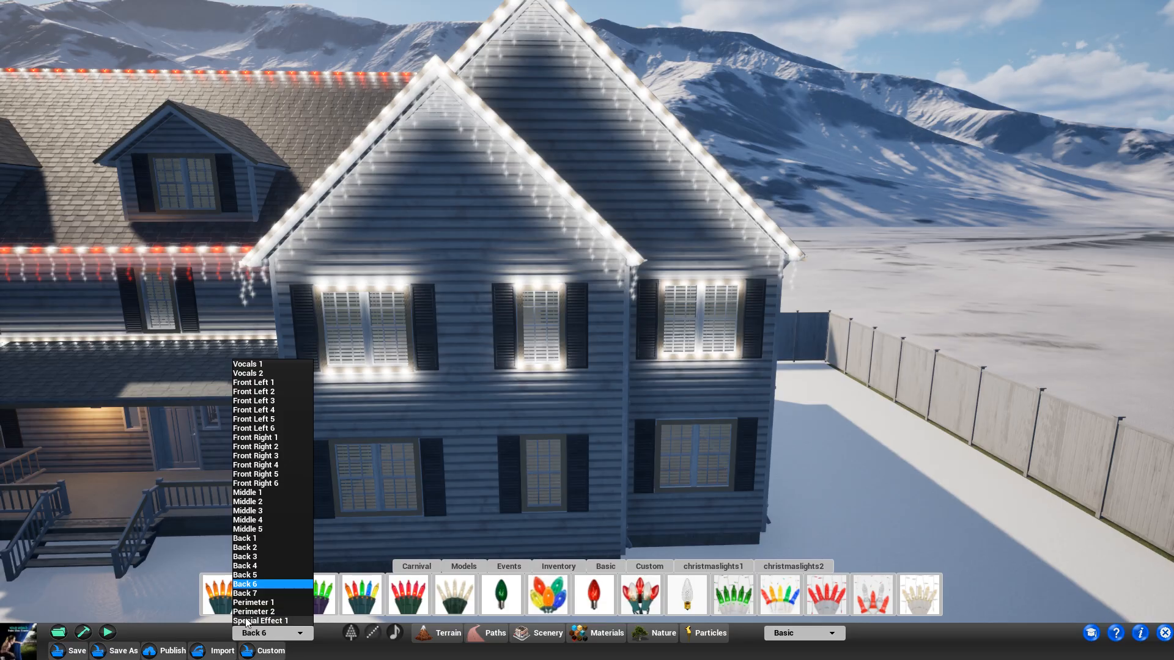
left_click(263, 587)
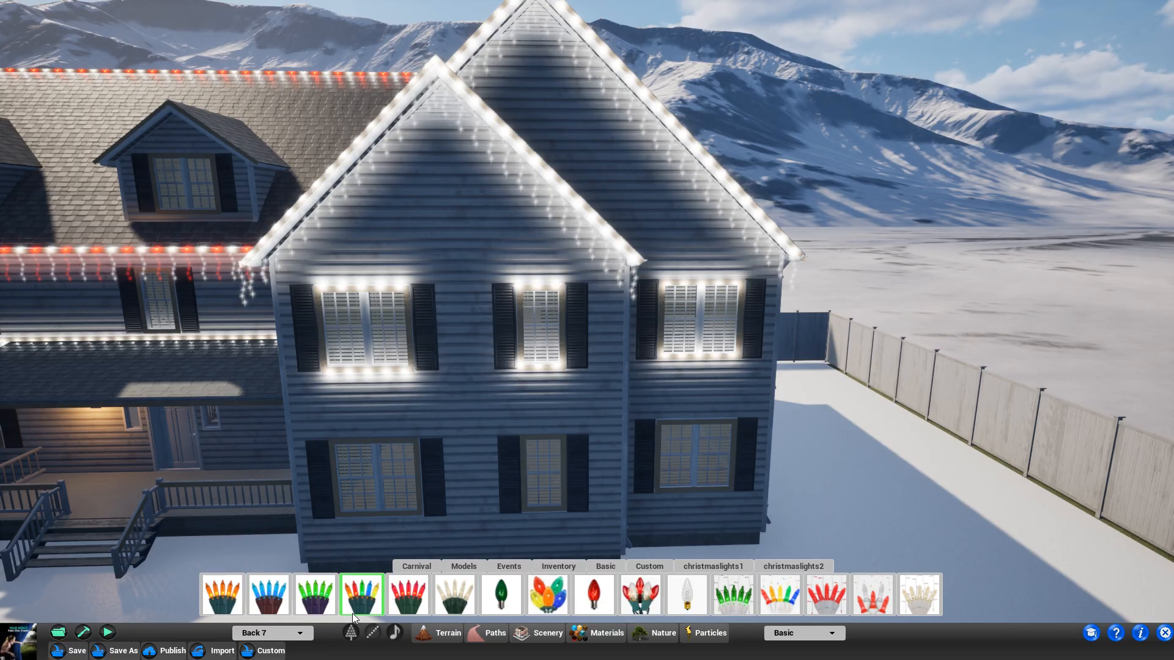
left_click(703, 483)
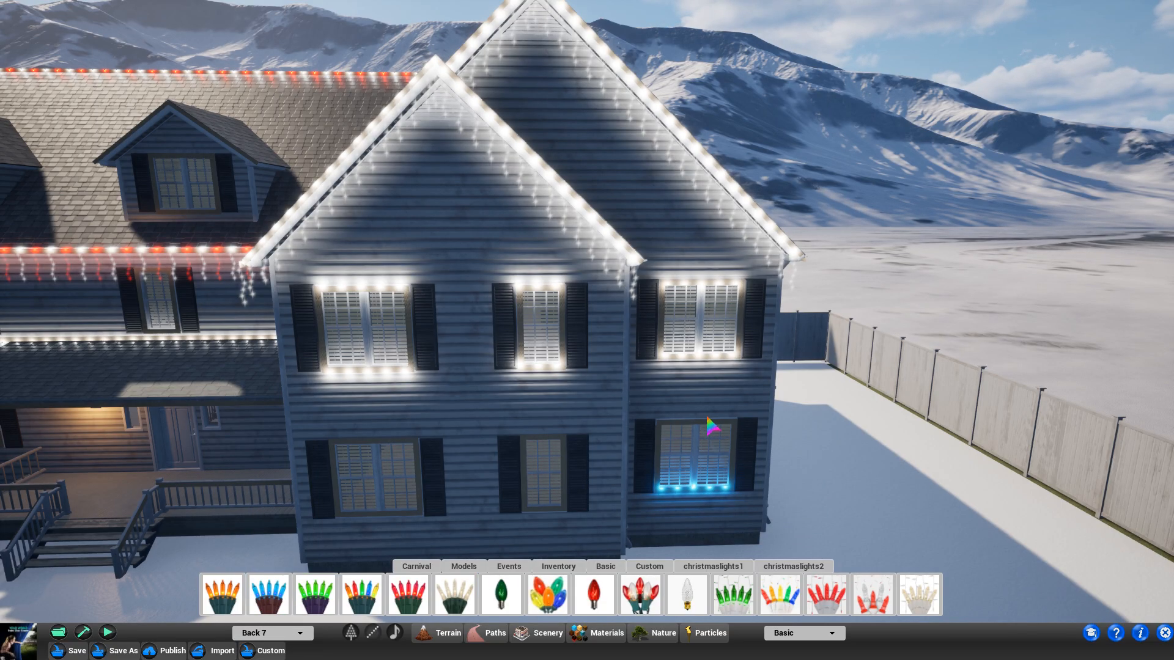
left_click(703, 418)
left_click(547, 436)
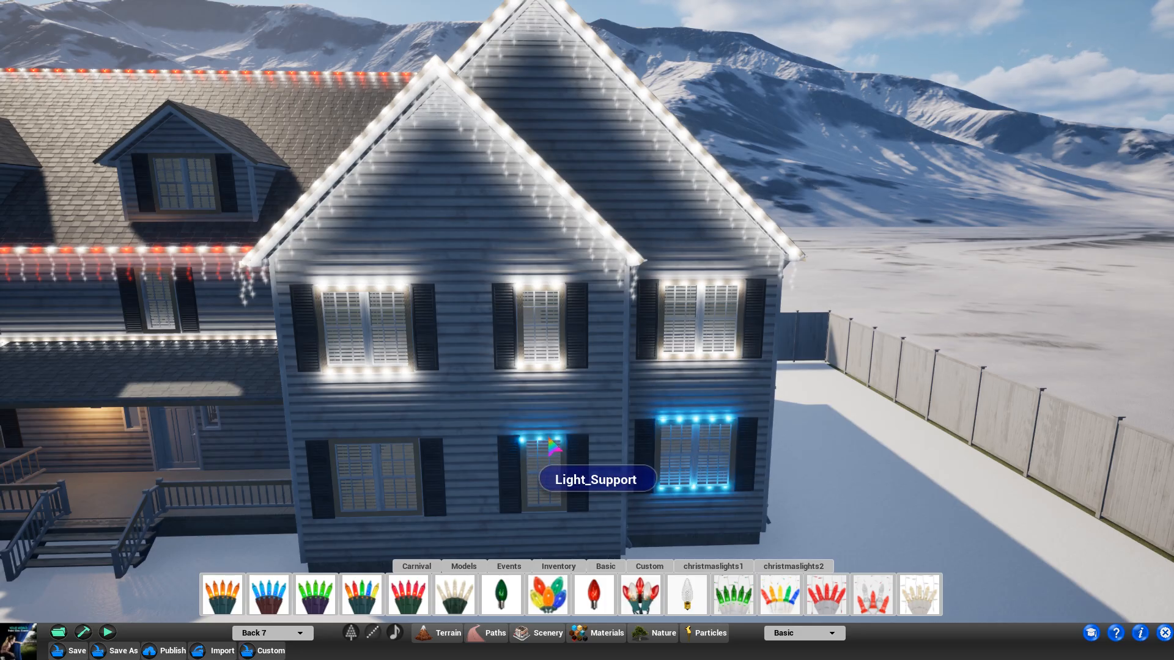
left_click(551, 514)
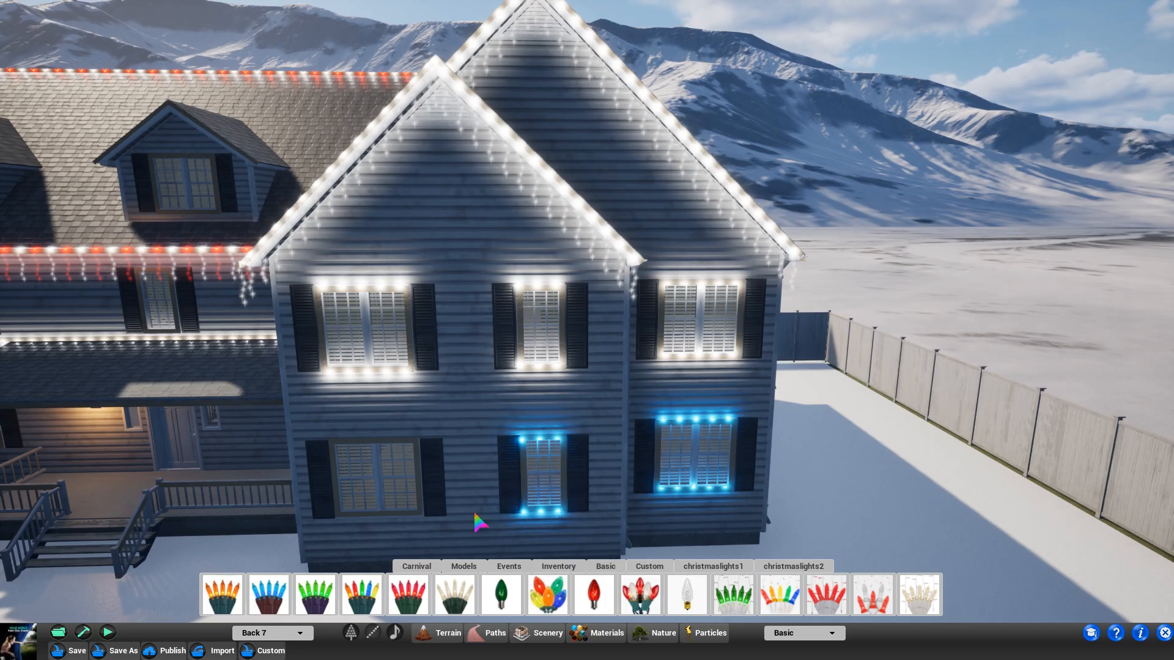
left_click(386, 520)
left_click(436, 460)
Step: Set the channel to Back 6 and hang green icicle lights along the porch roof's front eave
mouse_move(431, 451)
right_mouse_down()
mouse_move(384, 457)
mouse_move(425, 447)
right_mouse_up()
key("a")
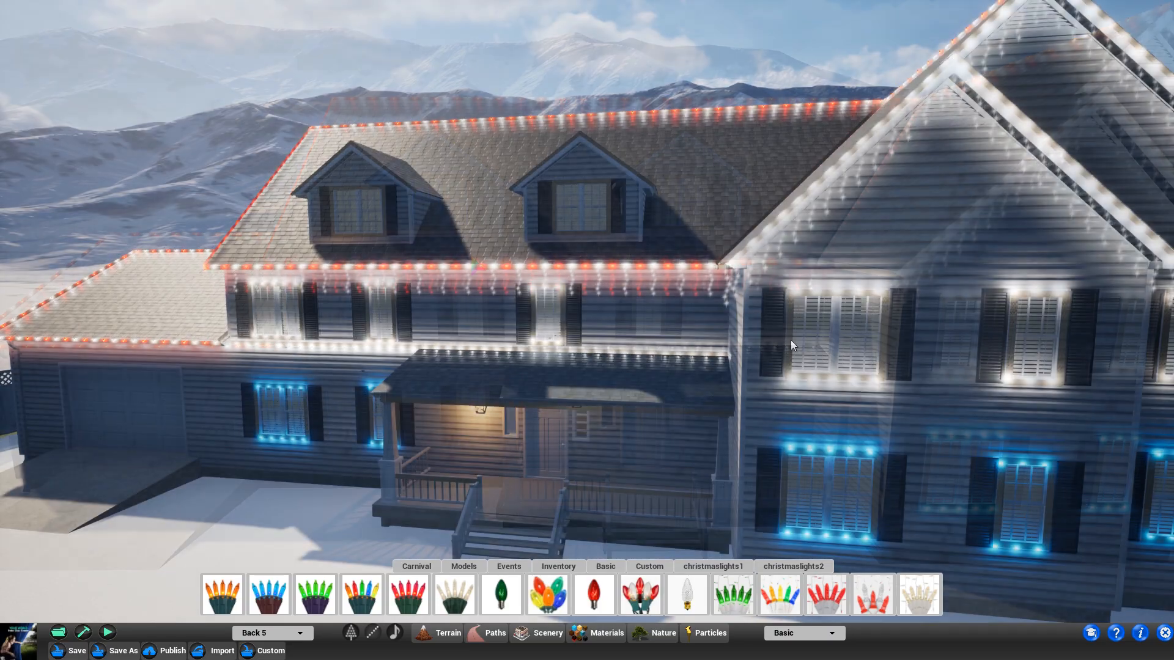
right_click_drag(790, 340, 776, 391)
key("s")
key("w")
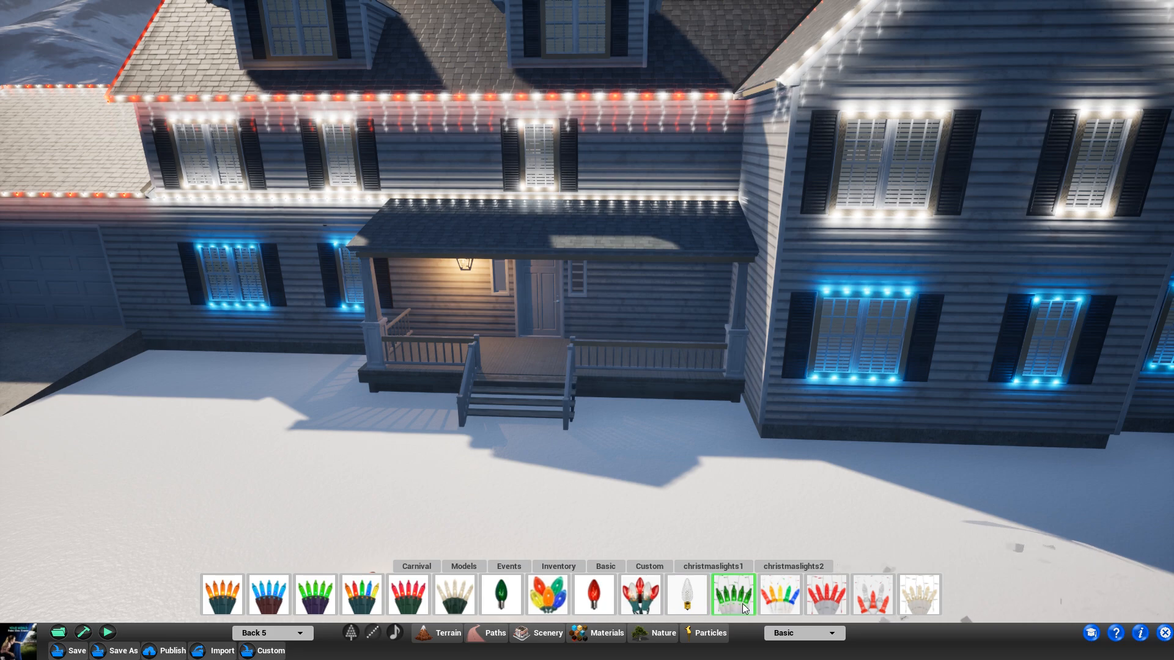
left_click(272, 633)
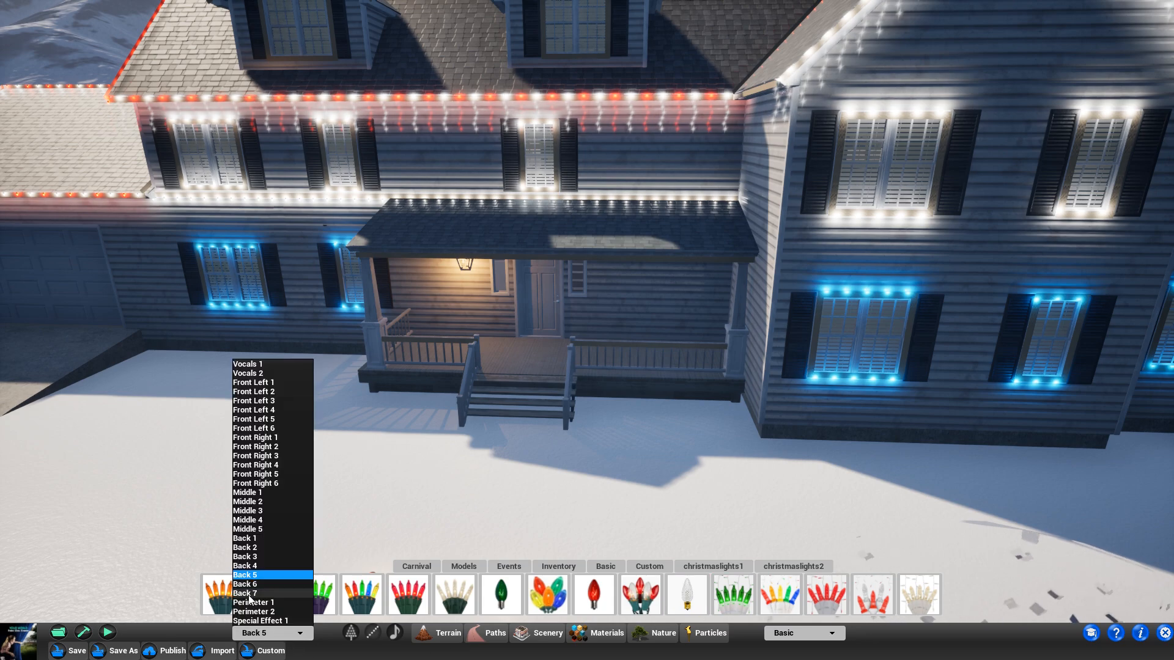
left_click(269, 582)
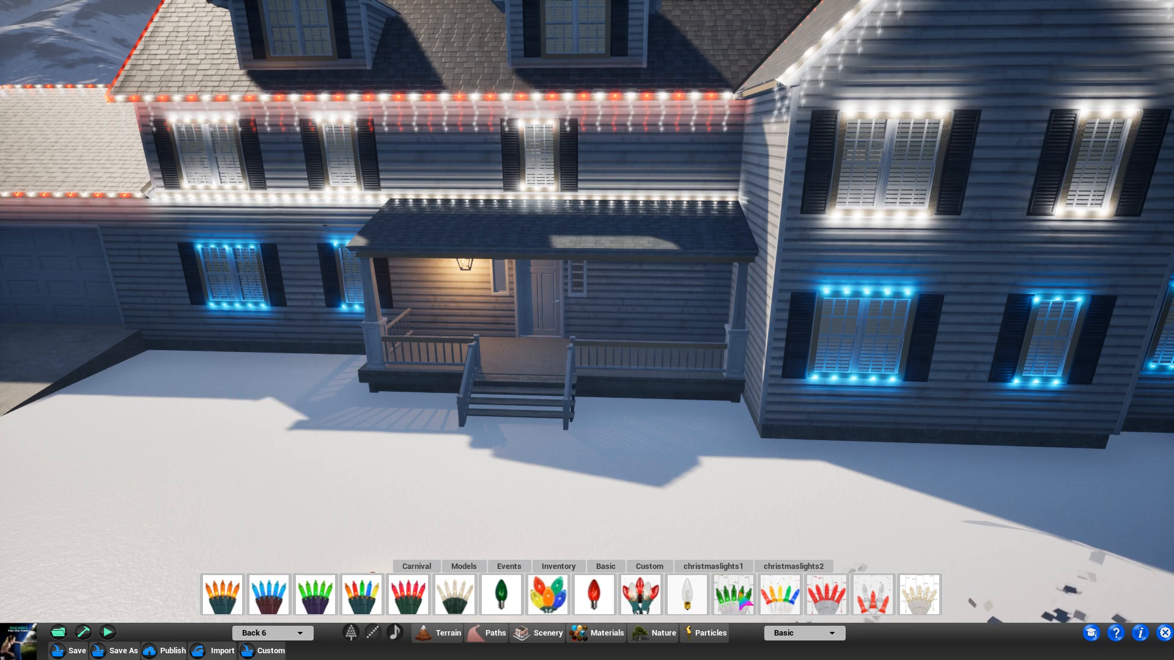
left_click(649, 258)
Step: Set the channel to Back 7 and hang green icicle lights along both front porch railings
right_click_drag(666, 430, 752, 430)
scroll(538, 476, "up", 3)
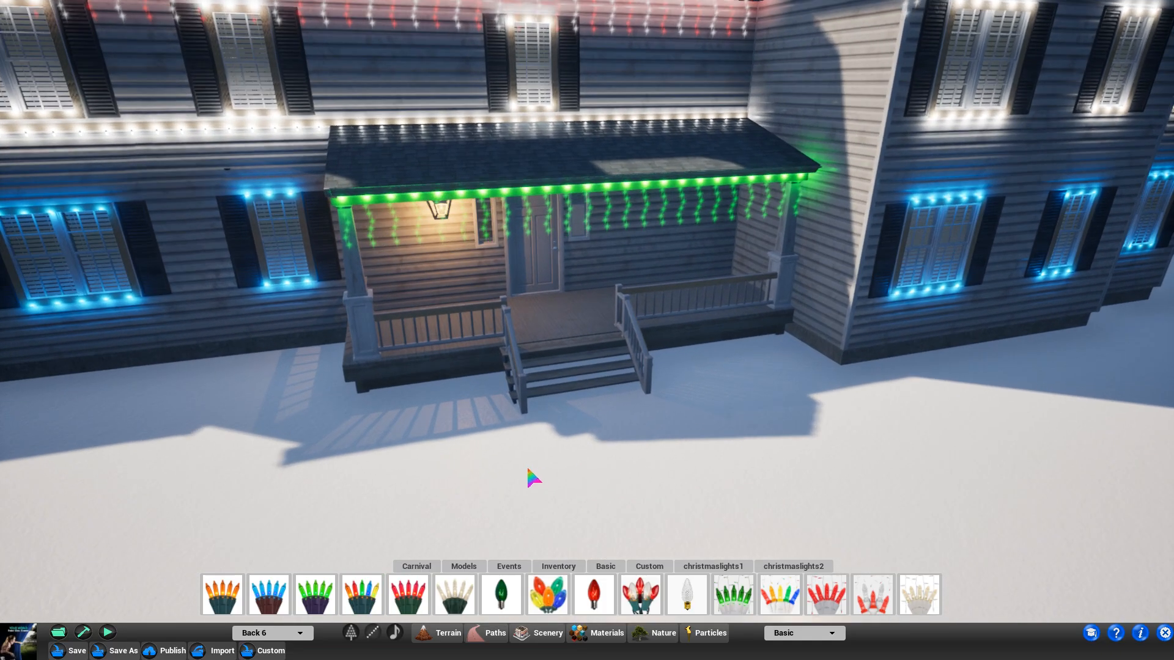
left_click(269, 634)
left_click(266, 594)
left_click(474, 315)
left_click(714, 281)
Step: String red lights along both handrails of the porch steps
middle_click_drag(890, 416, 520, 446)
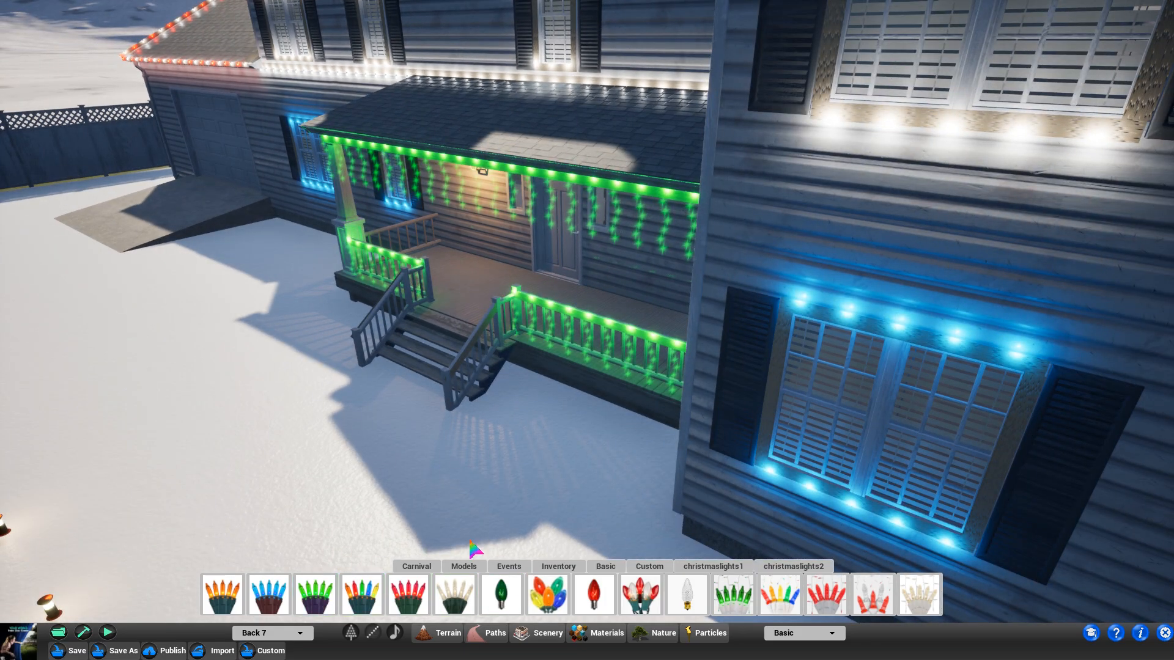
left_click(406, 596)
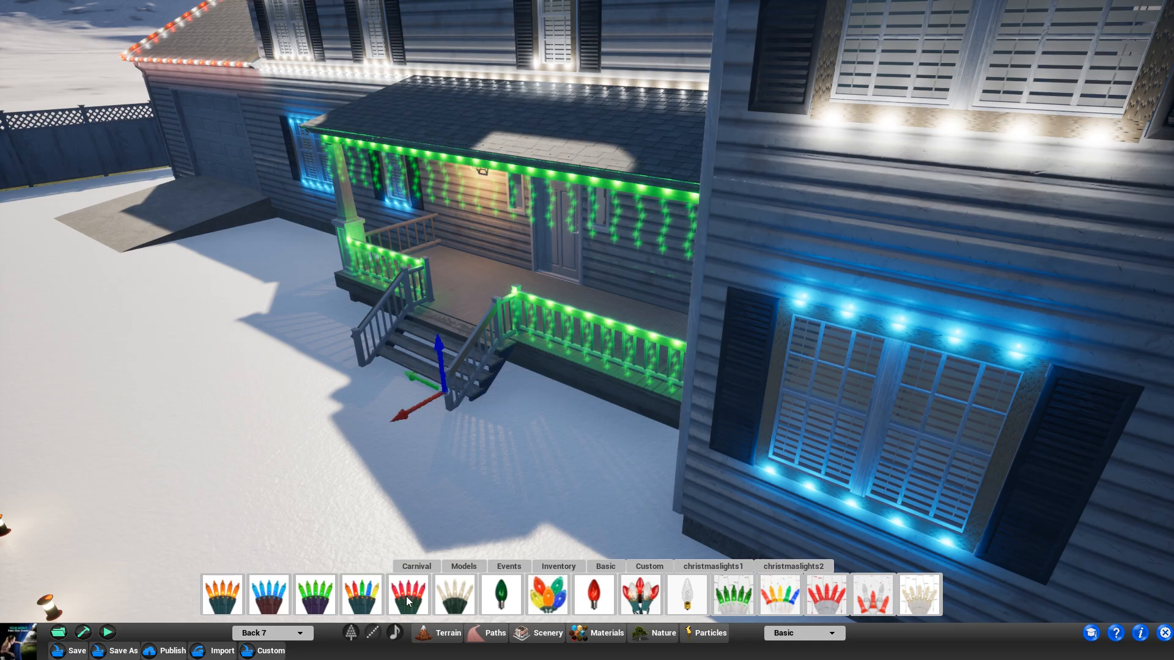
left_click(470, 354)
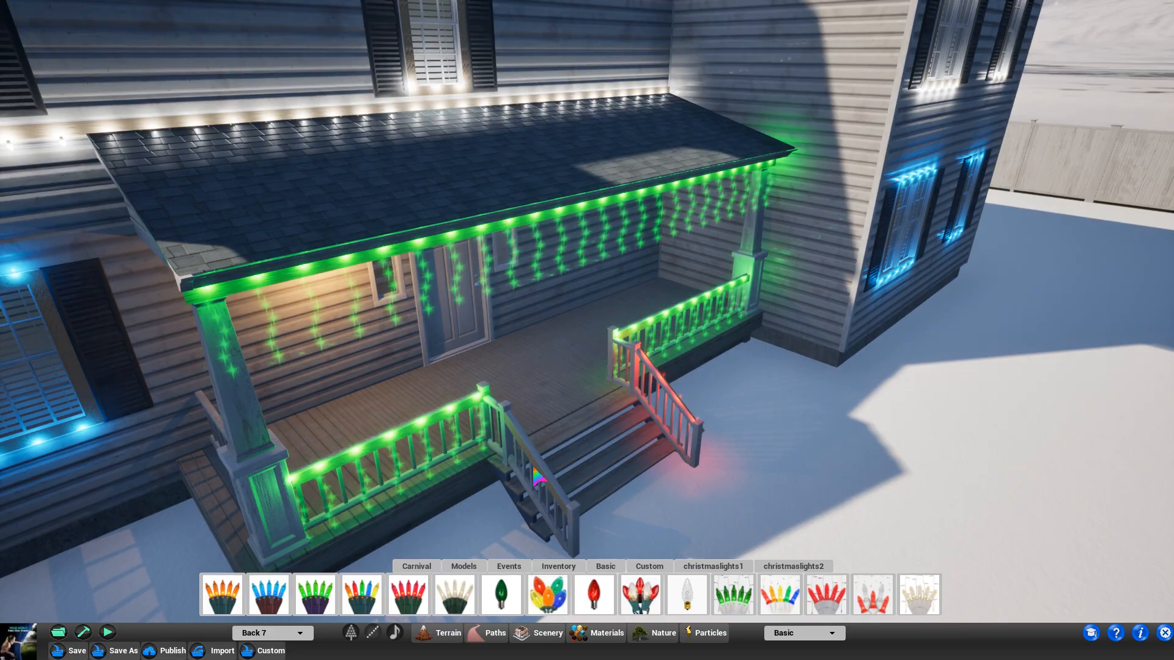
left_click(543, 469)
Step: Examine the decorated house and front yard as a whole from a distance
right_click_drag(907, 469, 686, 438)
key("s")
key("s")
key("d")
key("s")
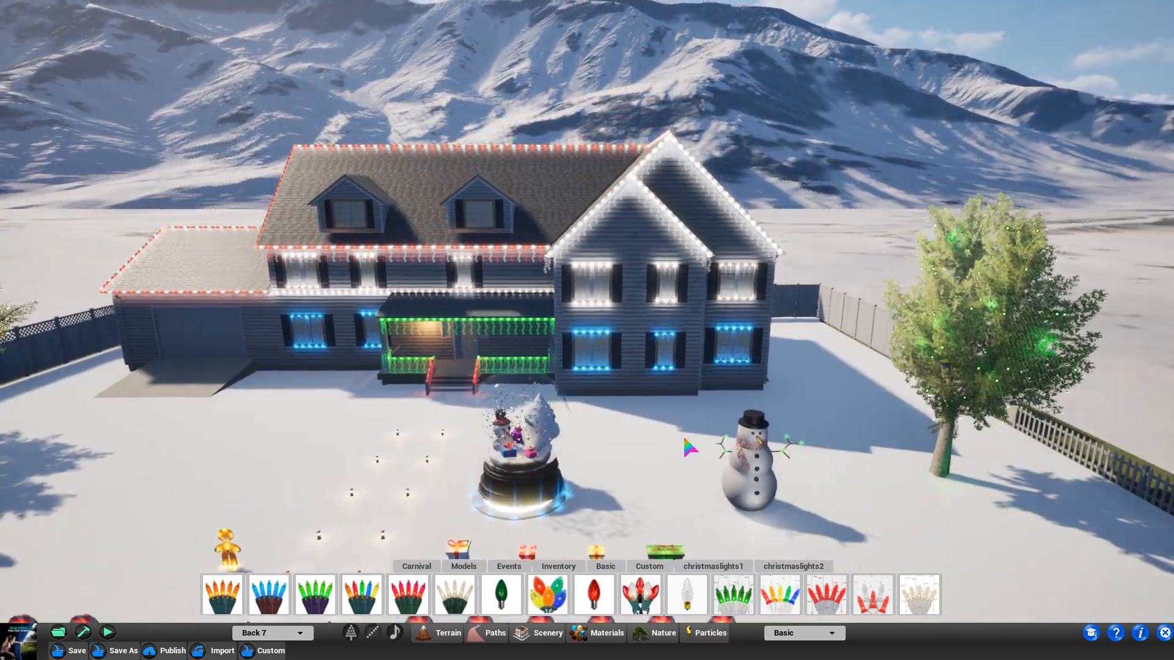
right_click_drag(684, 438, 628, 388)
key("d")
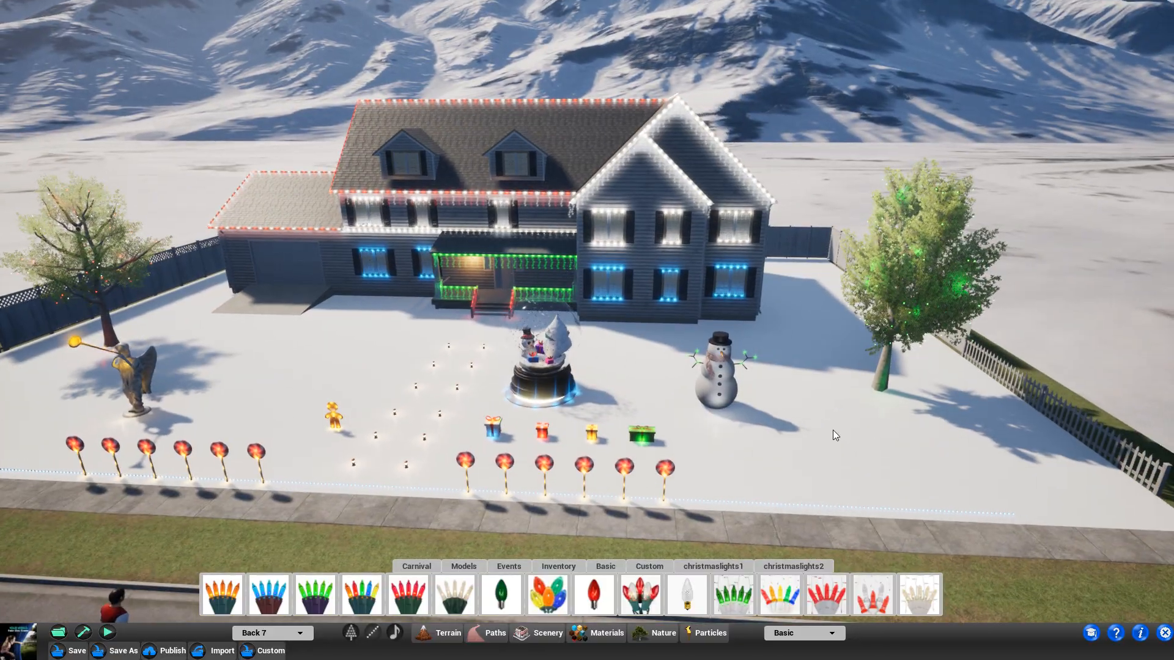
right_click_drag(832, 431, 813, 434)
key("a")
mouse_move(688, 434)
right_mouse_down()
mouse_move(730, 427)
mouse_move(710, 432)
right_mouse_up()
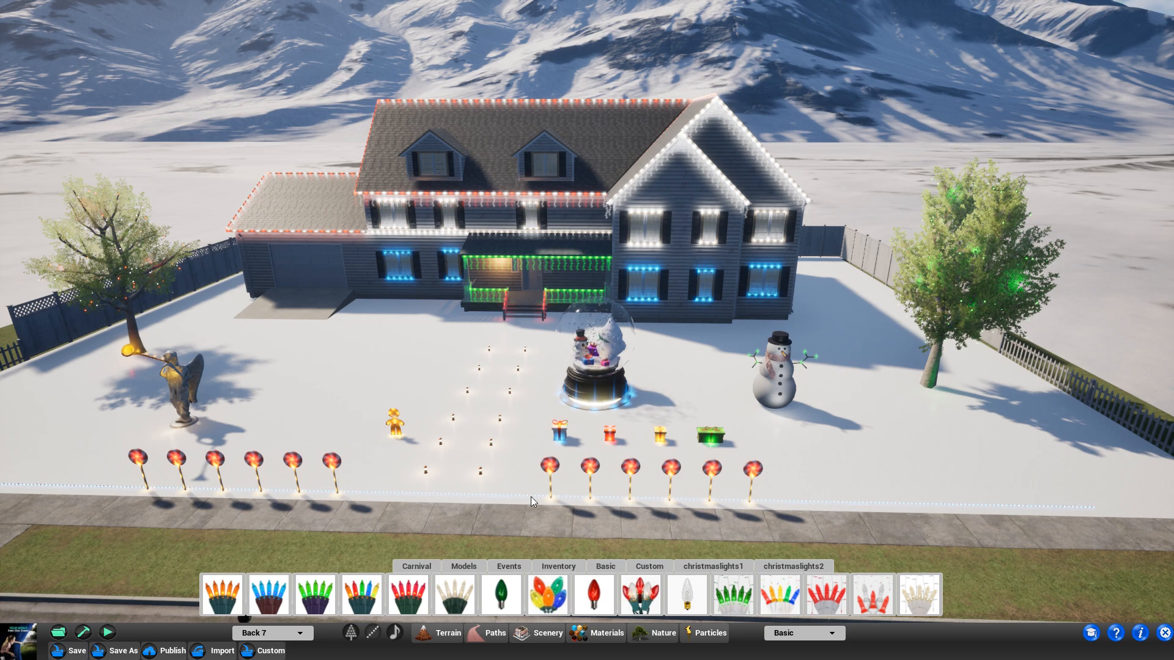
key("a")
right_click_drag(530, 496, 548, 491)
Step: Set the channel to Special Effect 1 and place two flame effects in the yard, one towards each side of the house
left_click(730, 570)
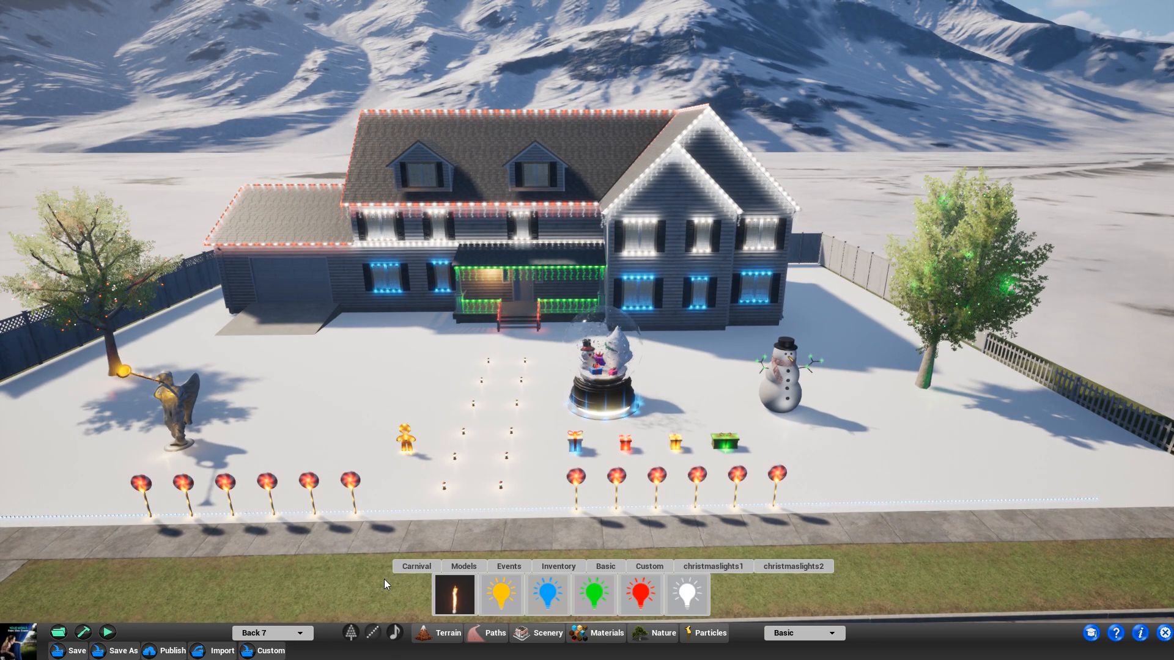
left_click(276, 649)
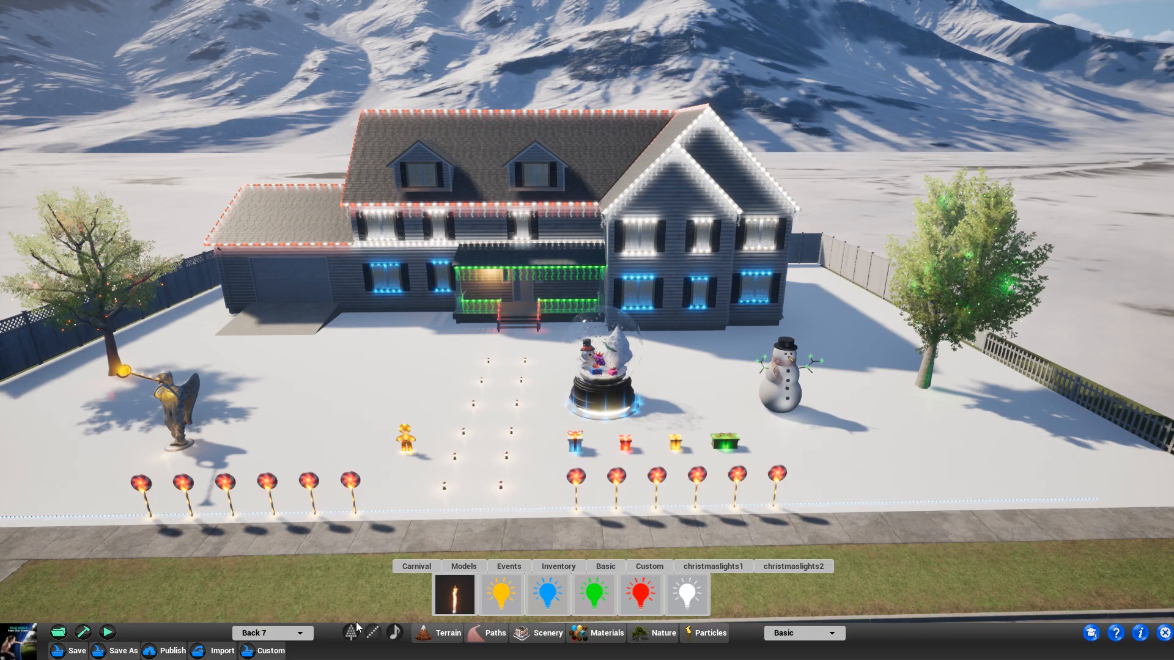
left_click(270, 633)
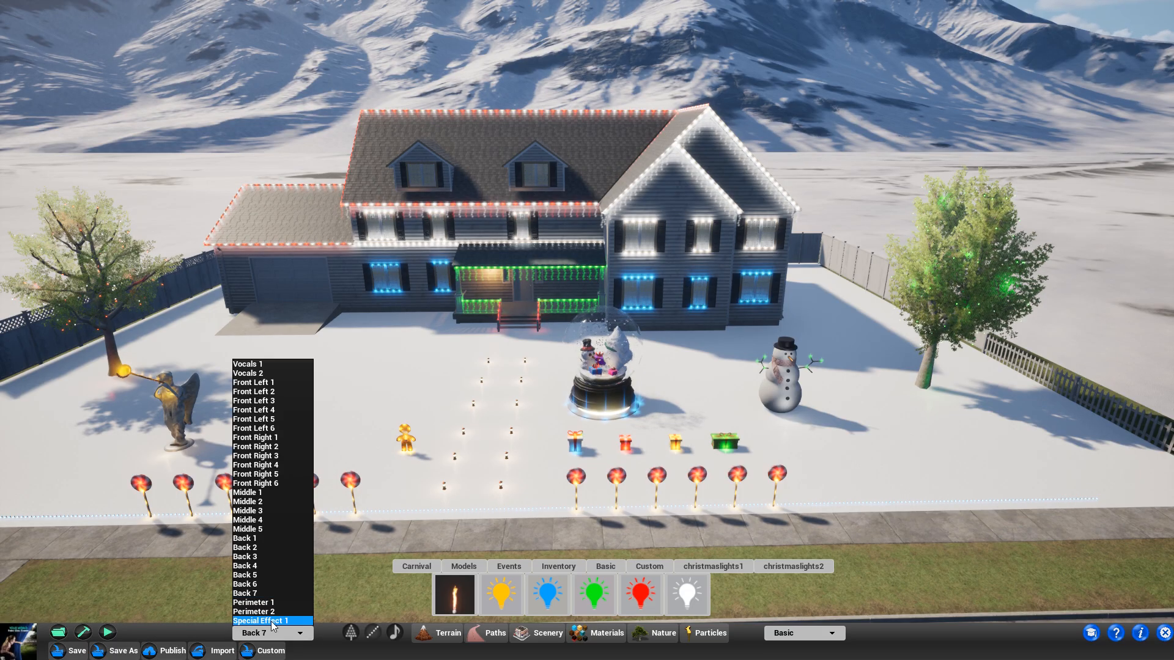
left_click(278, 621)
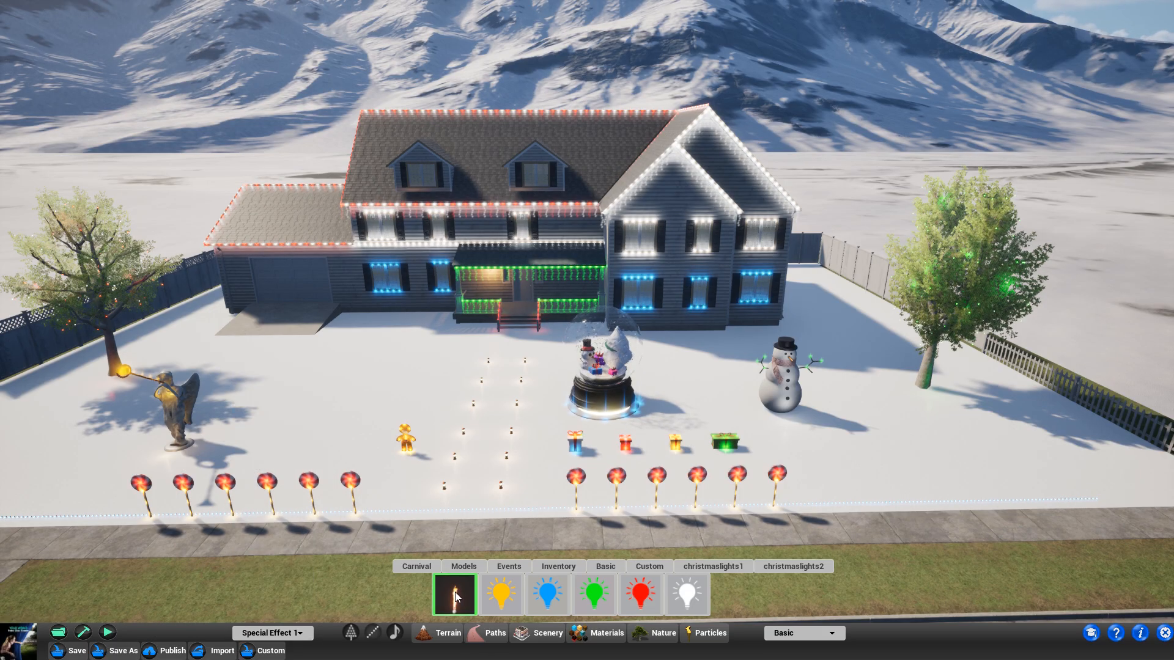
left_click_drag(451, 598, 236, 438)
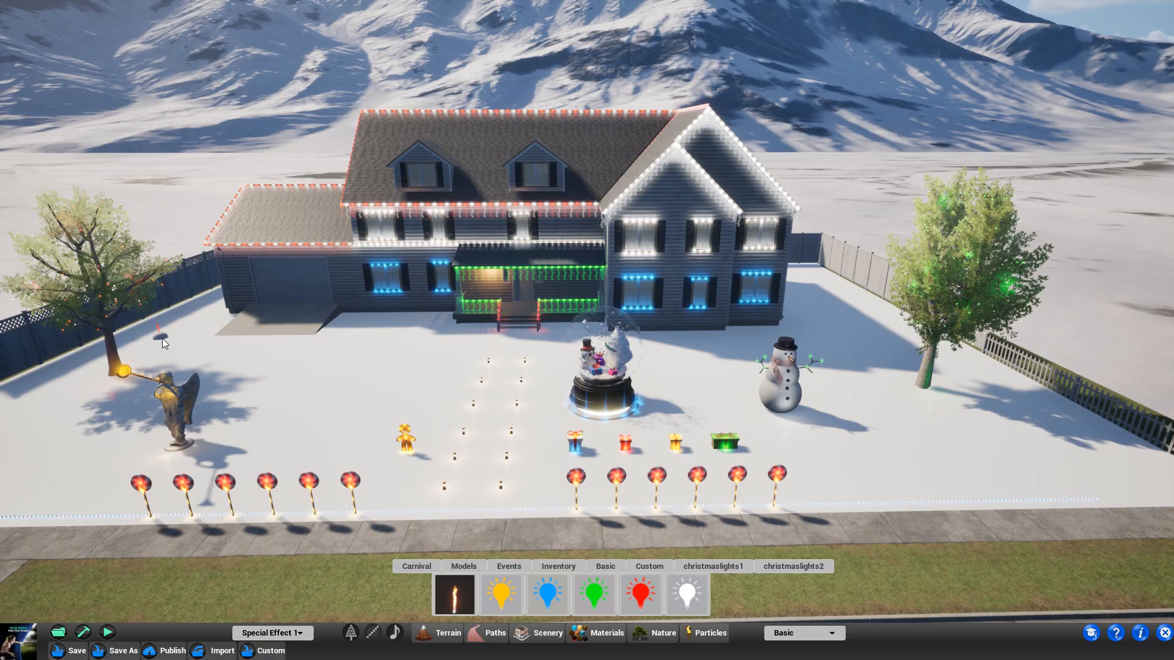
left_click_drag(458, 606, 852, 346)
middle_click_drag(949, 475, 870, 445)
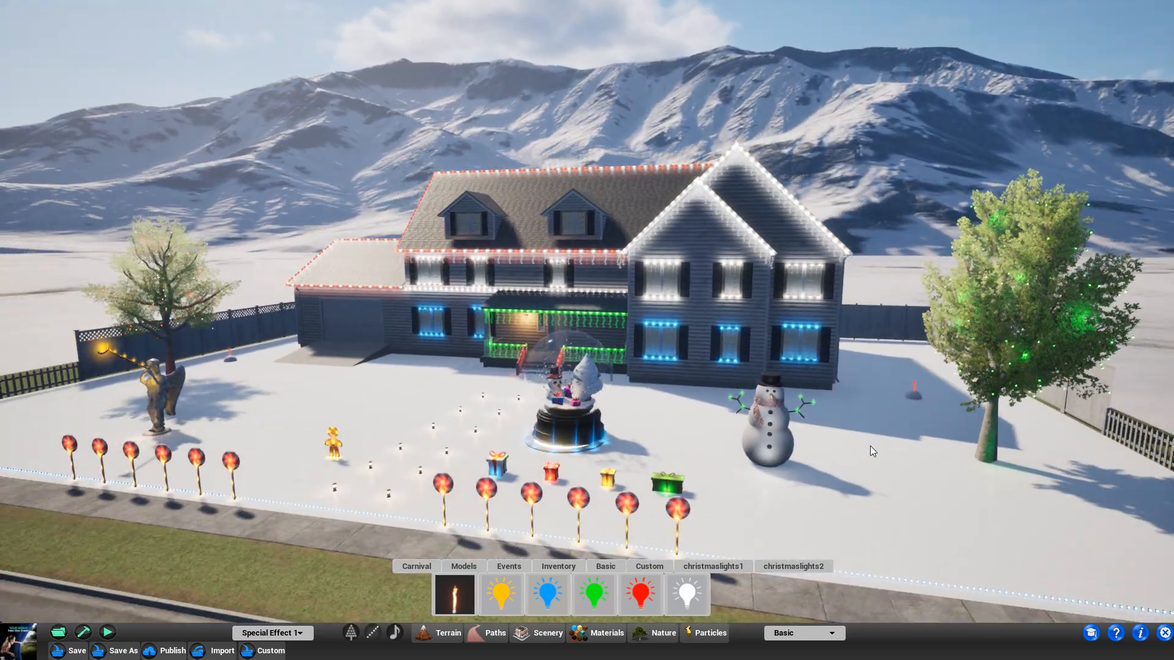
Step: Save the project through the Save Project dialog, leaving the thumbnail at its default
left_click(122, 652)
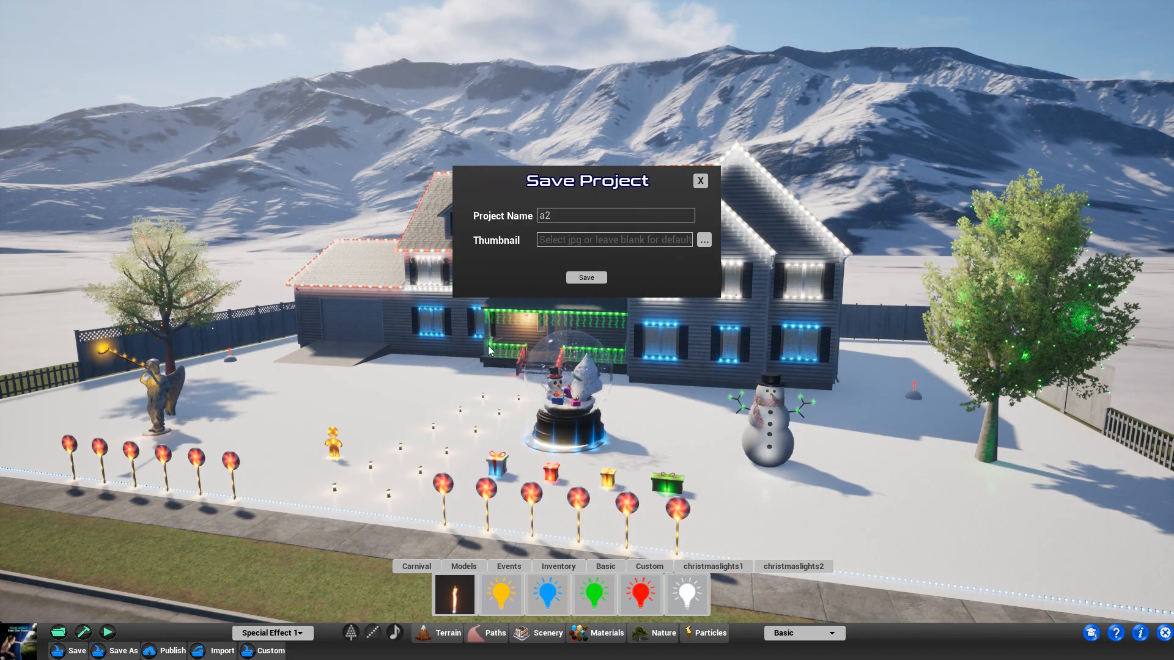
left_click(560, 215)
left_click(586, 278)
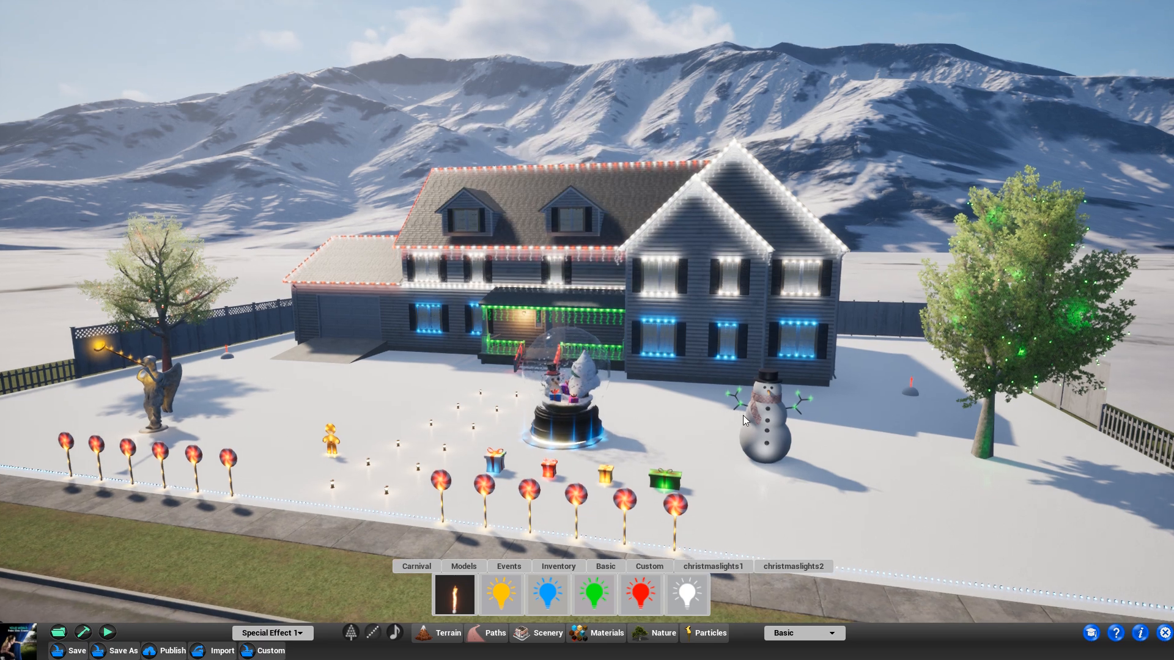
Step: Switch the object library to the Christmas lights decorations and set the channel to Back 3
right_click_drag(743, 415, 742, 426)
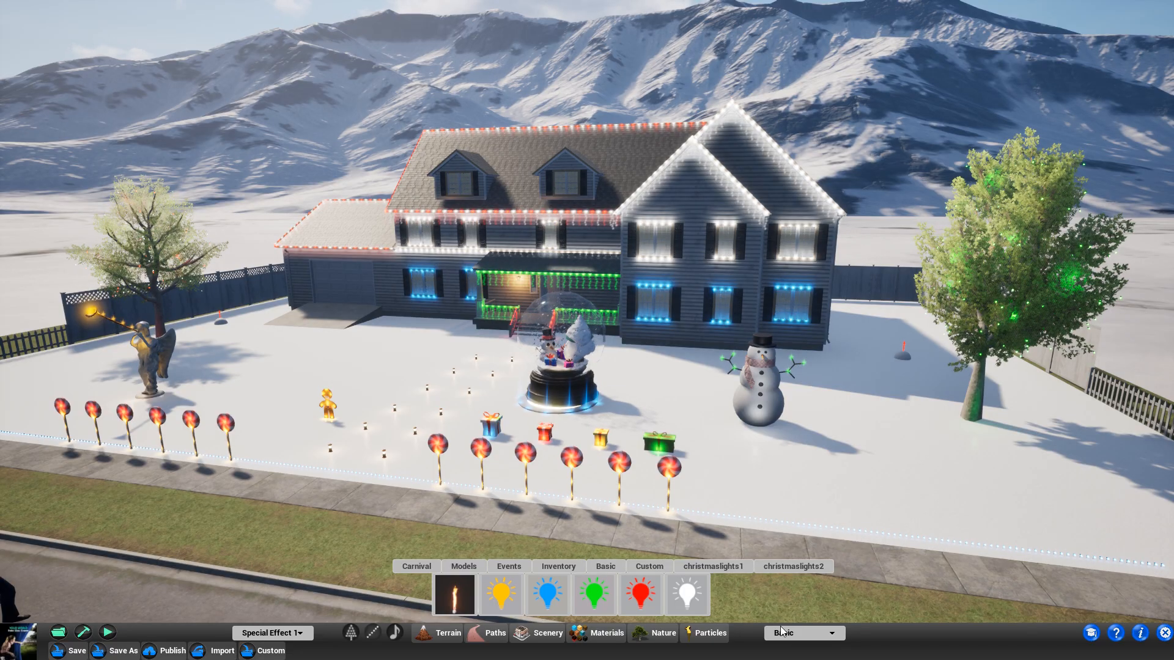
left_click(819, 634)
left_click(813, 652)
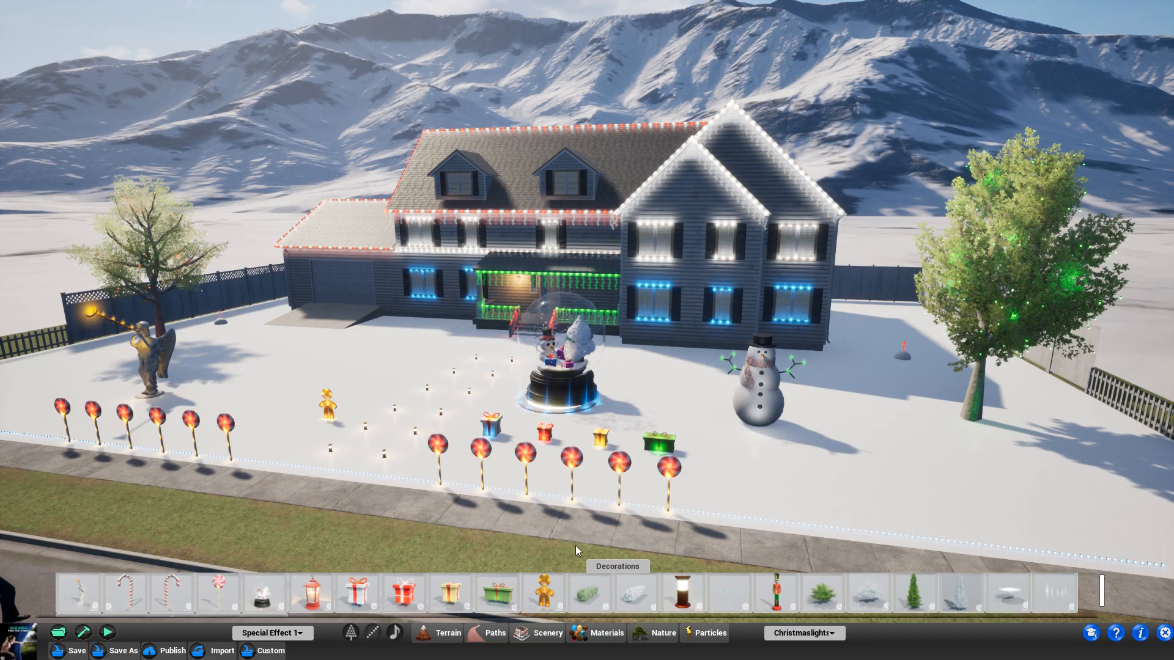
scroll(238, 580, "down", 3)
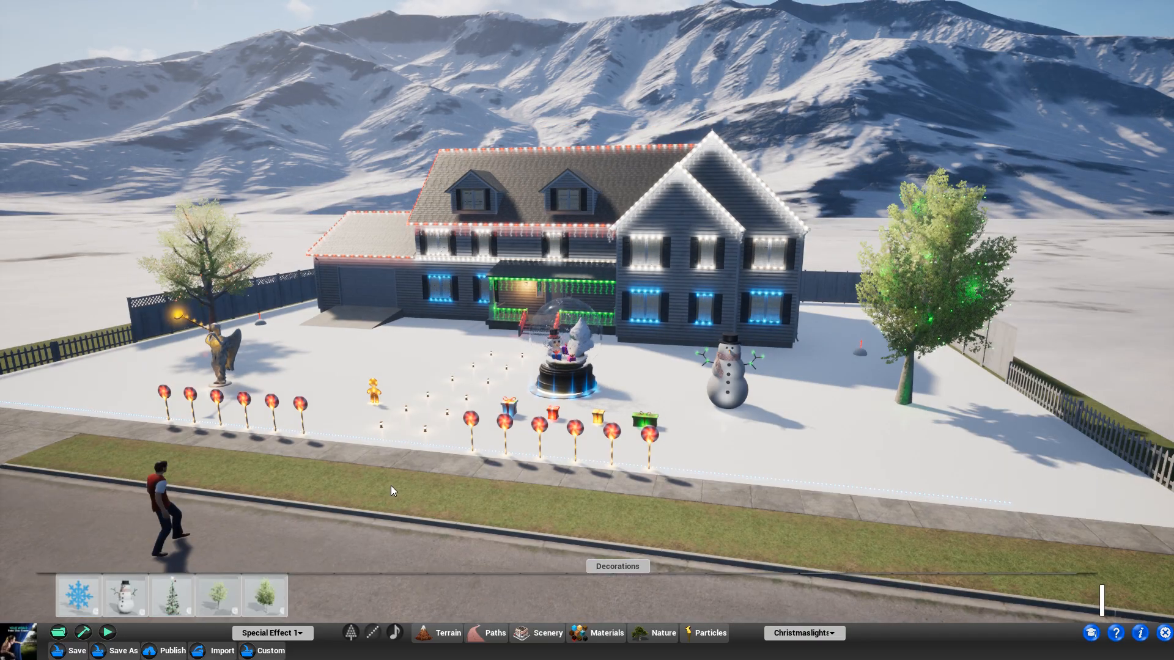
right_click_drag(389, 486, 406, 497)
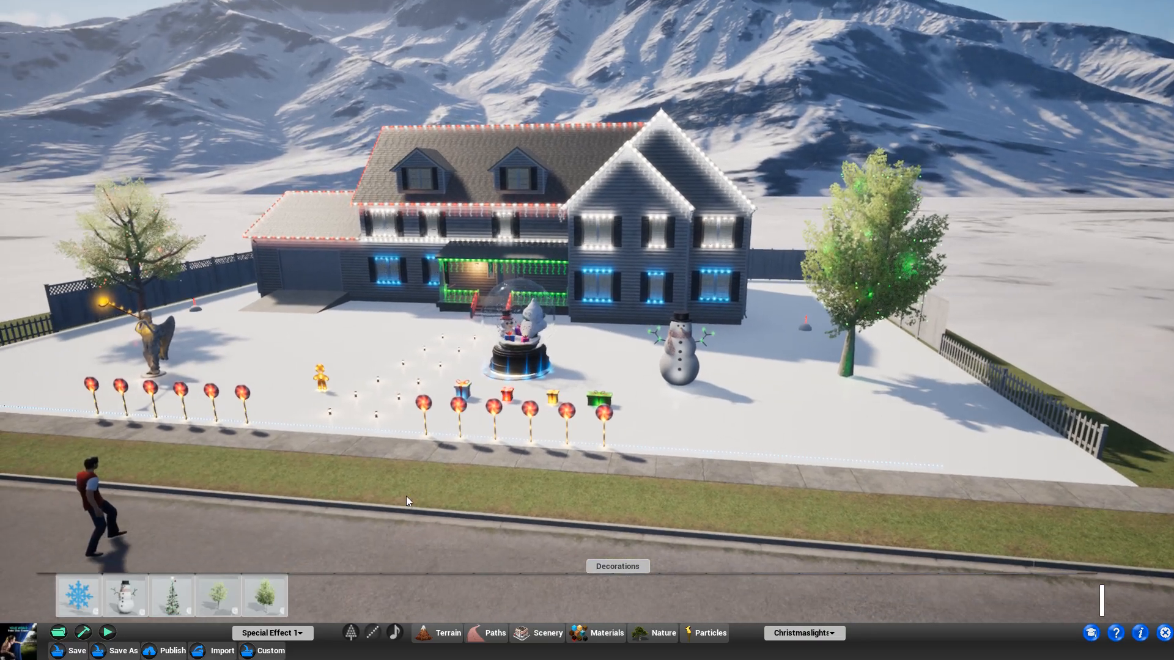
left_click(298, 634)
left_click(272, 542)
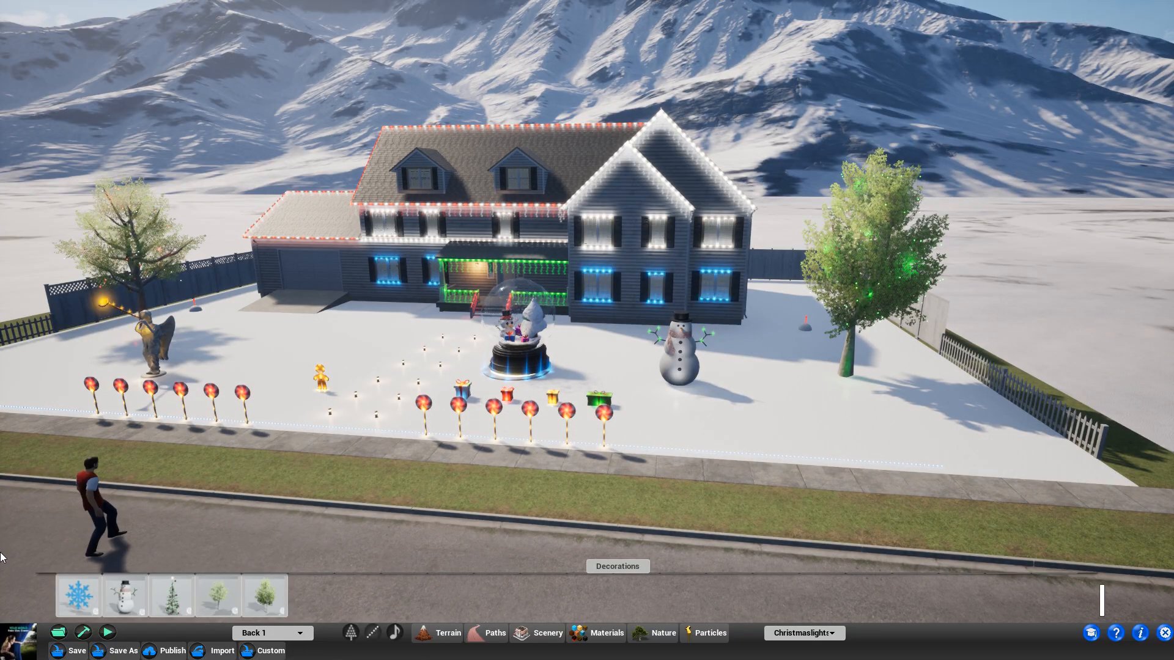
left_click(292, 633)
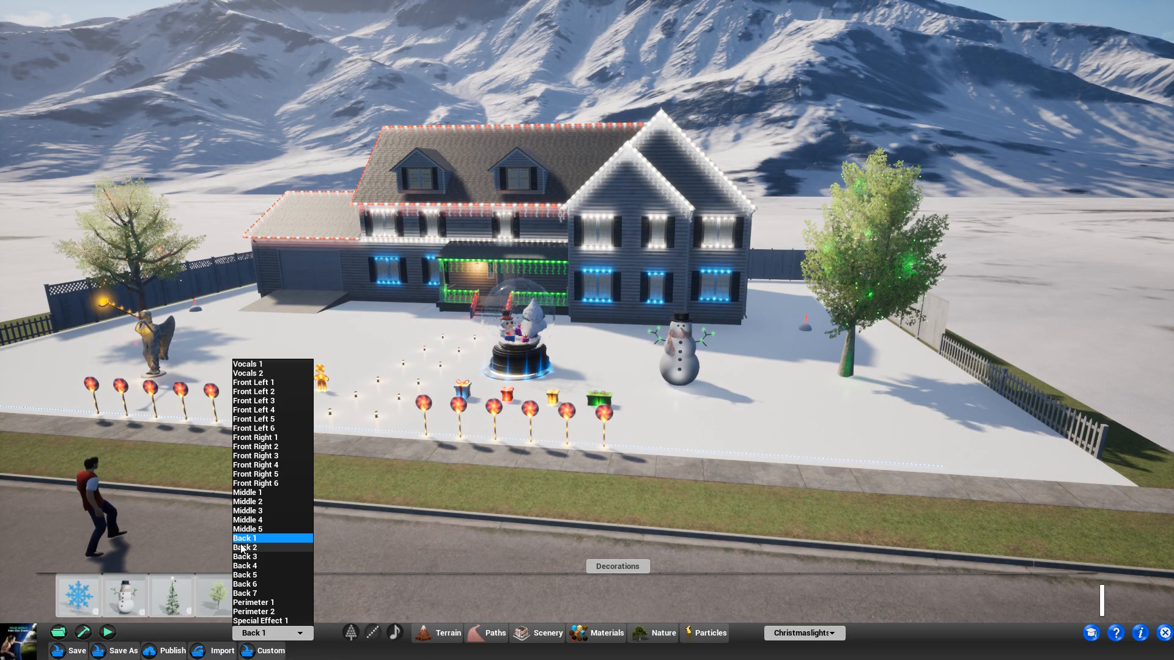
left_click(272, 561)
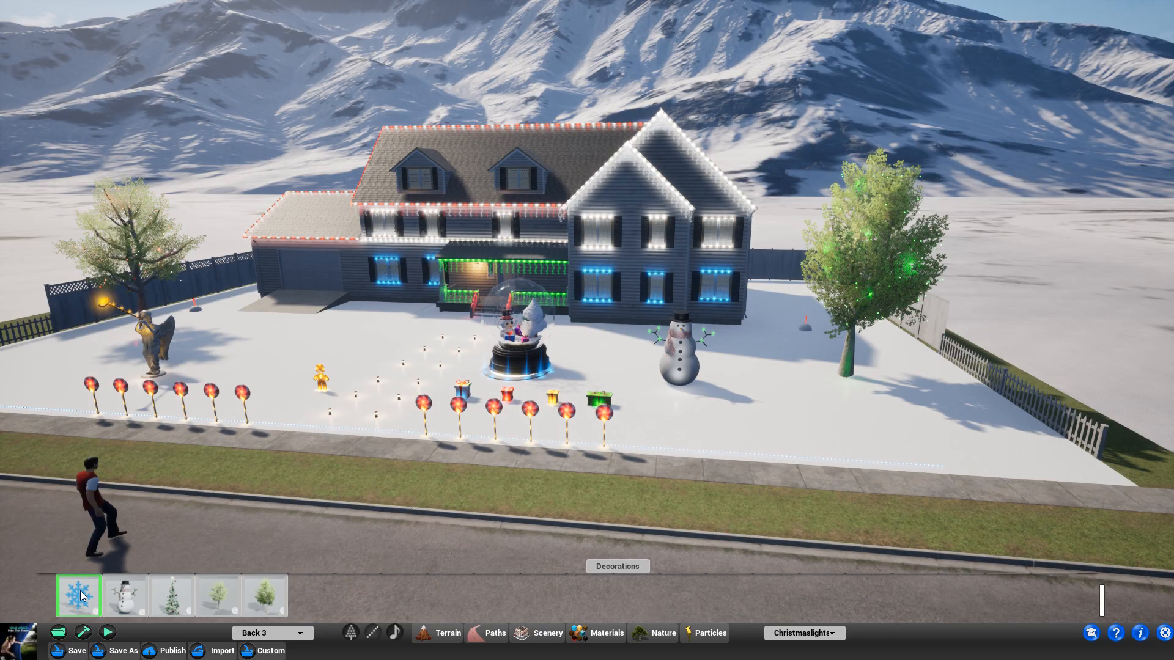
Step: Mount blue lighted snowflakes on the house's gabled section, three down the front gable wall and two on the rear gable
left_click_drag(78, 606, 155, 631)
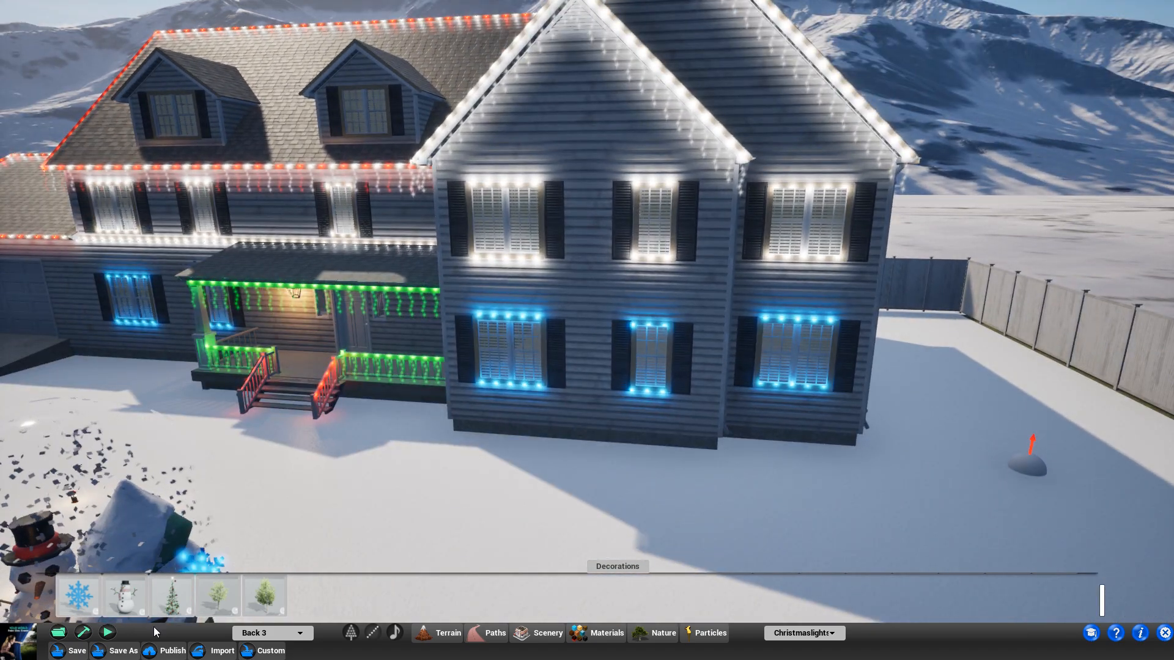
left_click(83, 631)
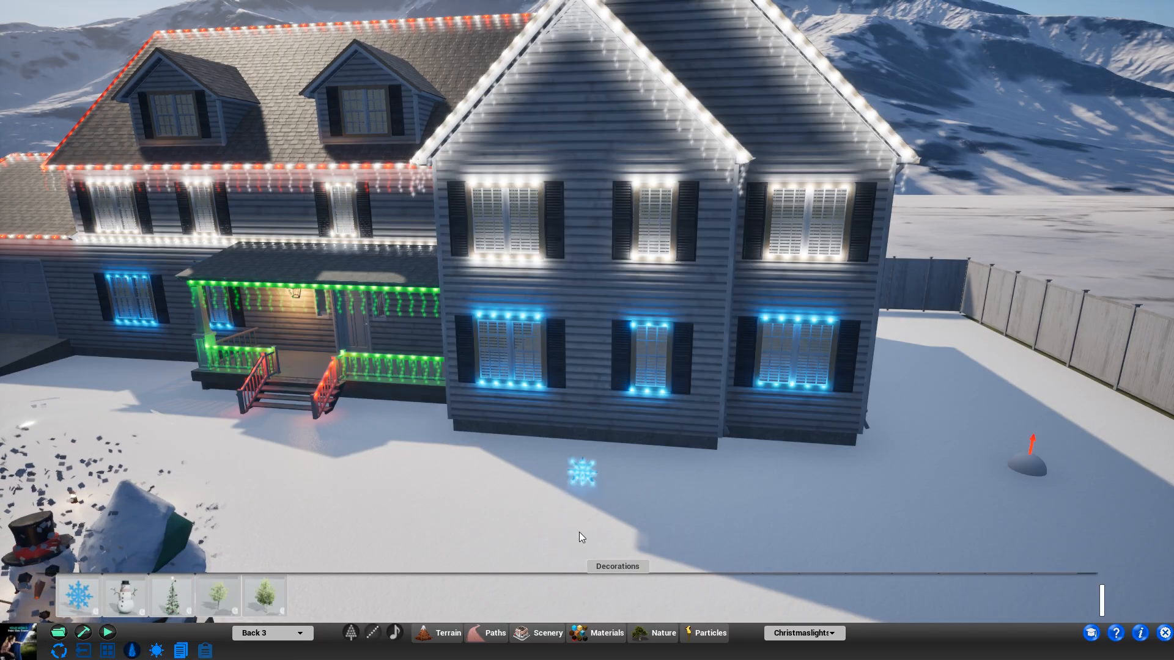
left_click(579, 115)
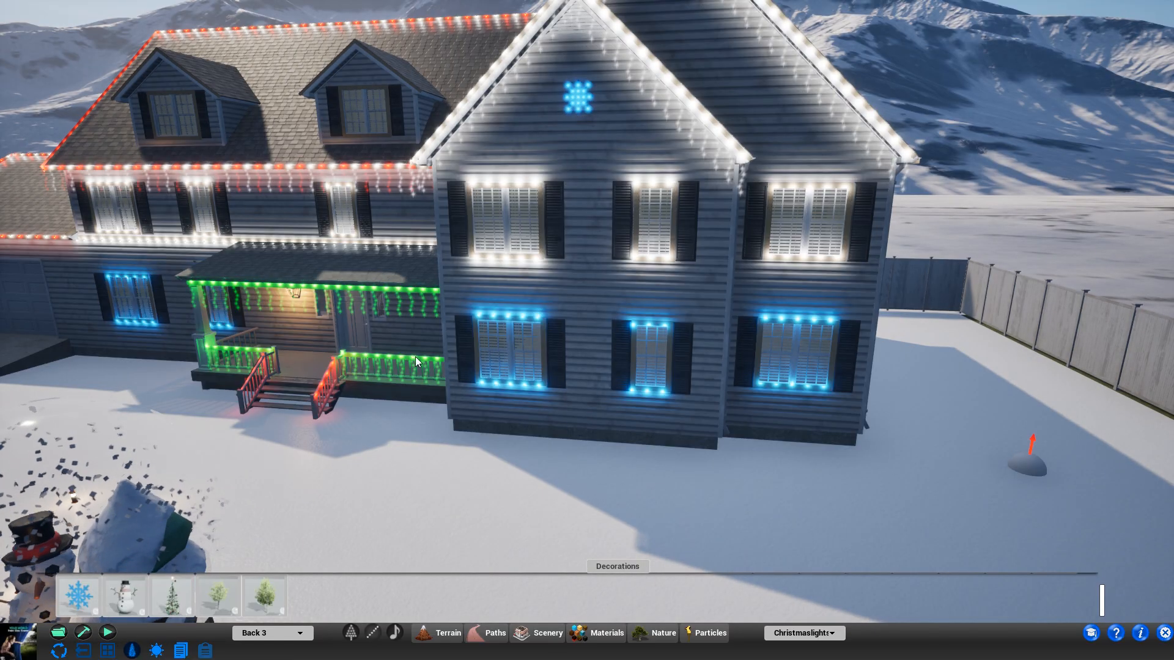
left_click(80, 594)
left_click(588, 232)
left_click(589, 343)
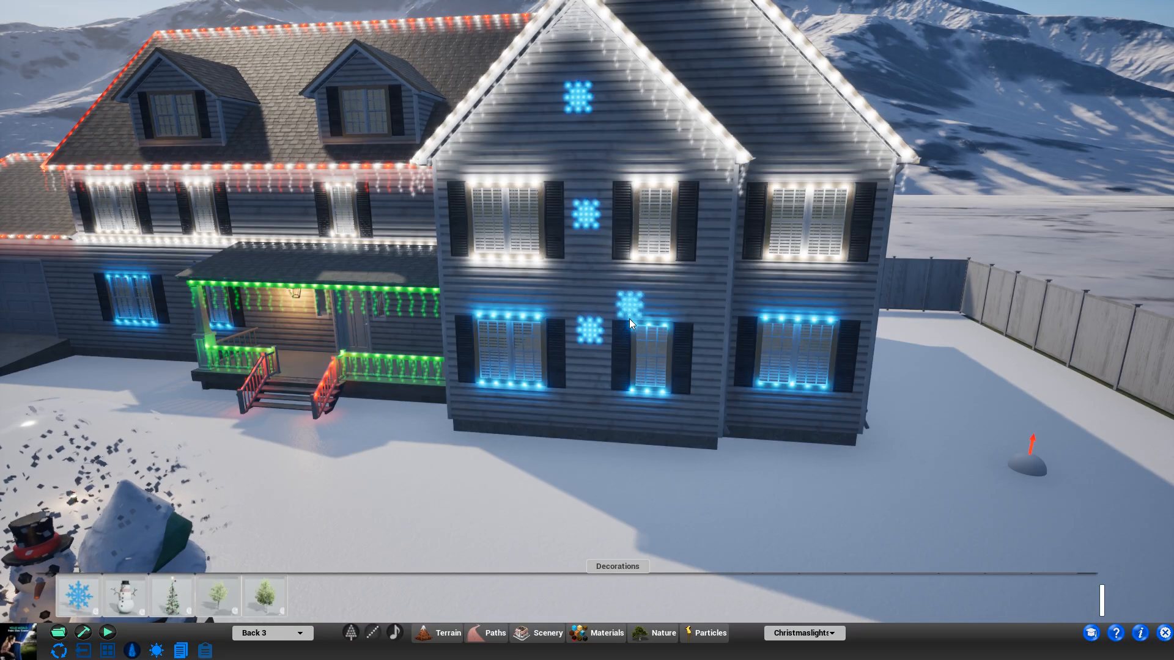
left_click(773, 122)
left_click(697, 42)
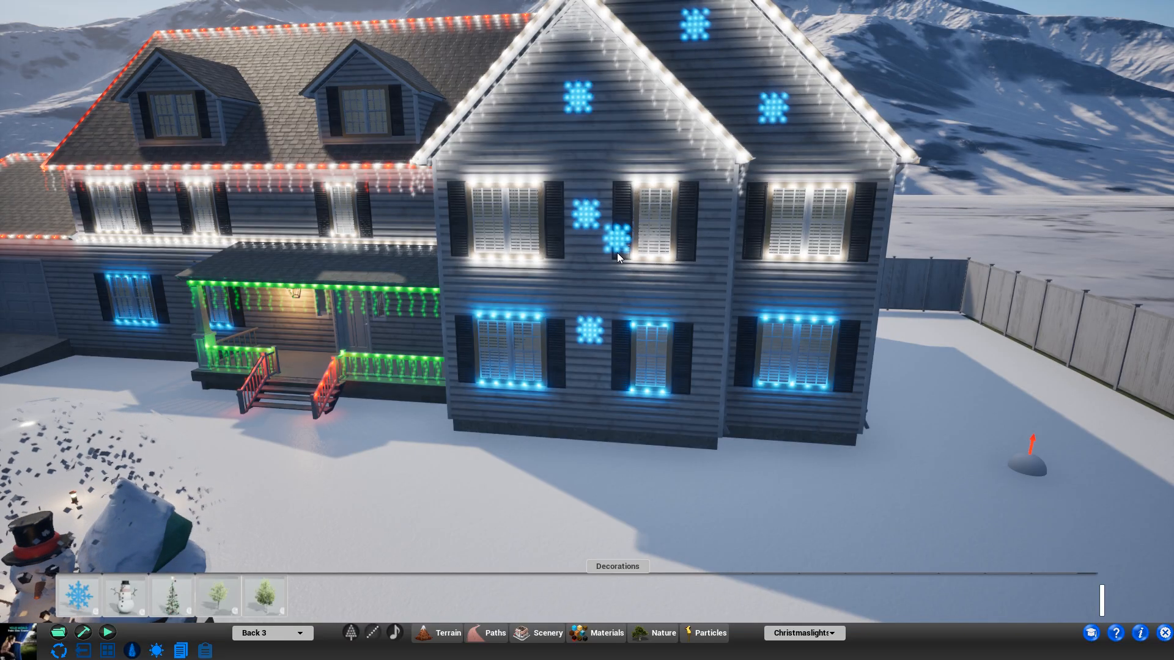
Step: Mount two blue snowflakes on the upper-floor wall above the porch, one on each side of the window
key("a")
left_click(557, 229)
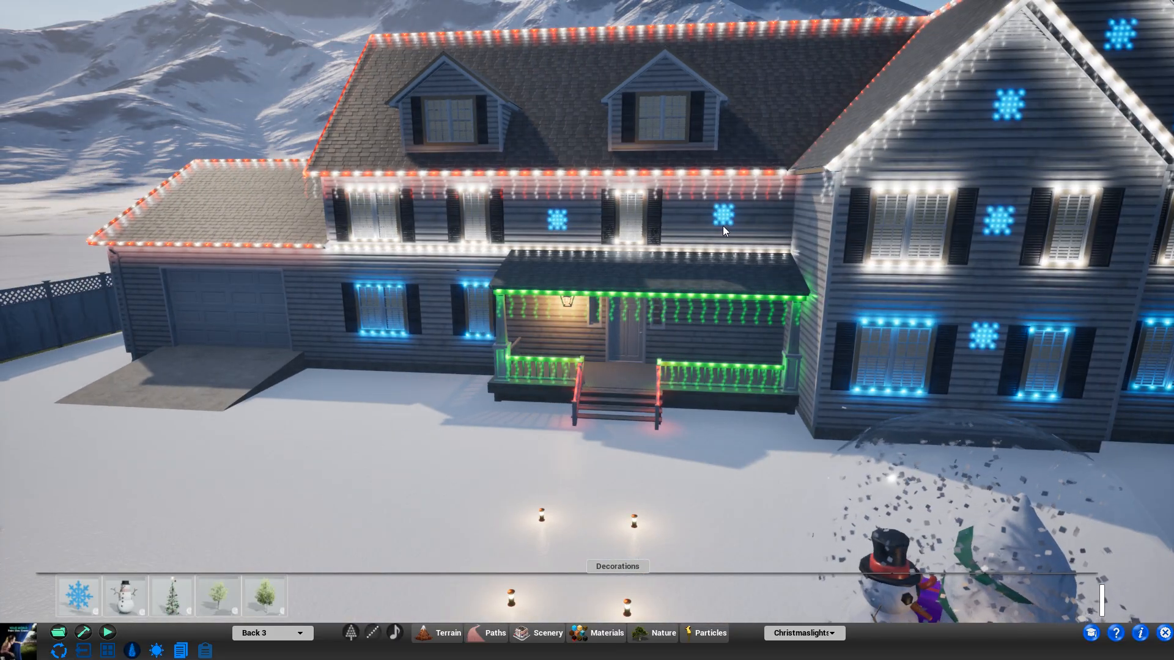
left_click(710, 234)
Step: Save the project with the snowflake decorations in place
key("s")
right_click_drag(1021, 405, 988, 404)
key("w")
left_click(58, 633)
left_click(73, 650)
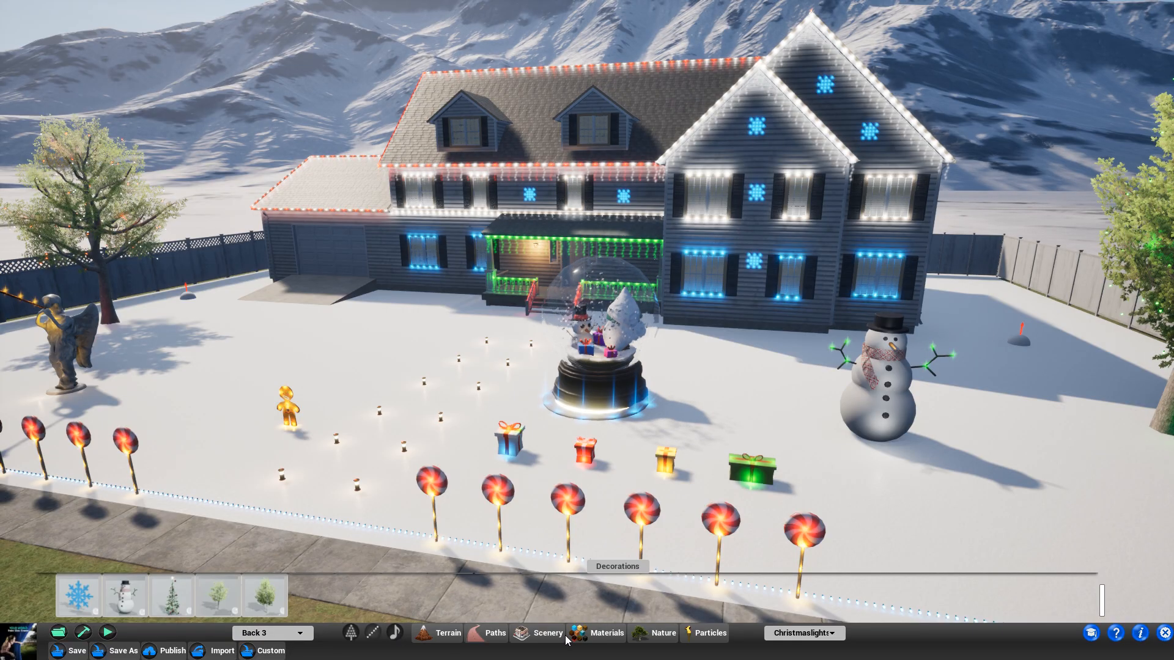
Step: Switch the scene to night and start the musical light show
left_click(83, 632)
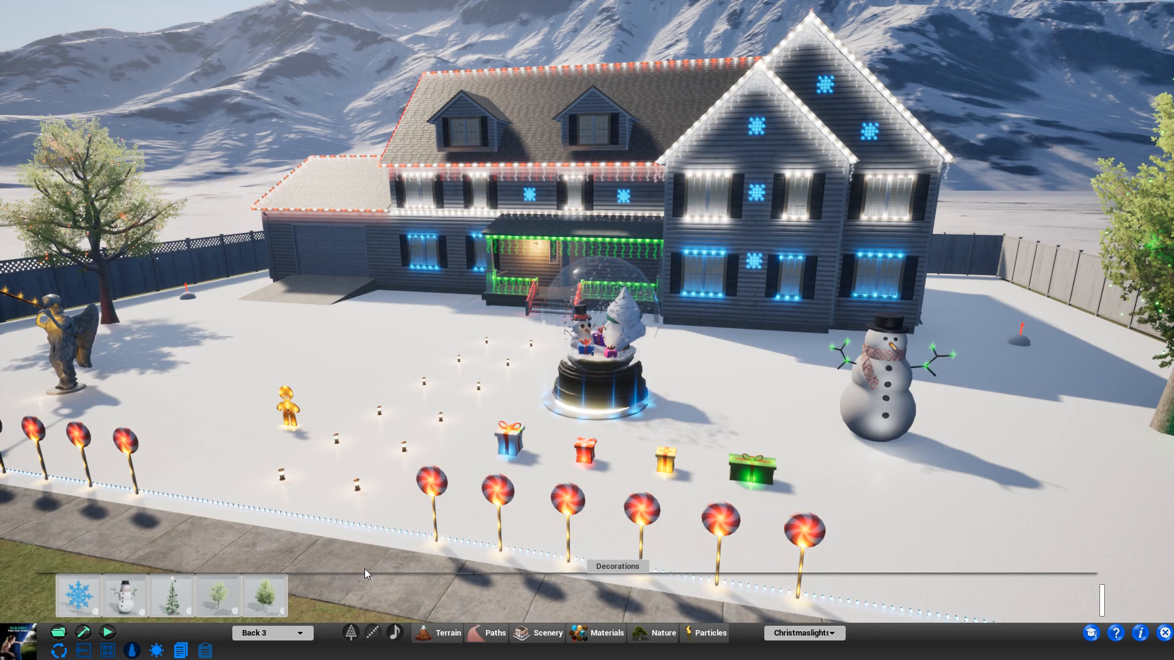
scroll(490, 443, "down", 2)
left_click(217, 594)
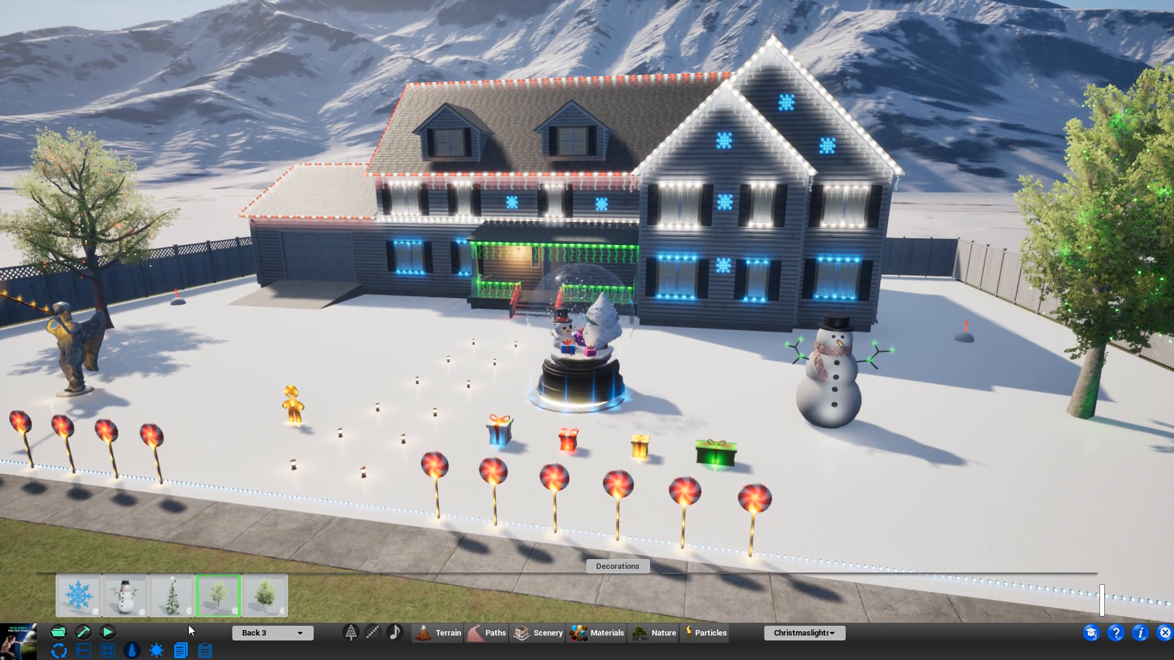
left_click(160, 652)
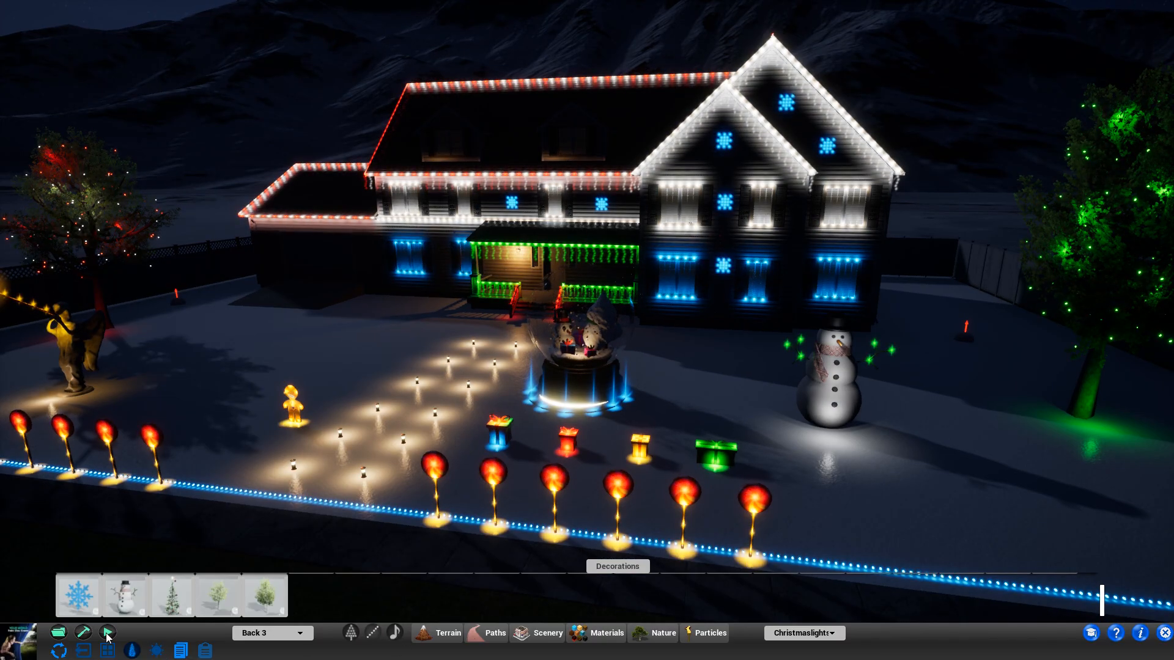
left_click(396, 633)
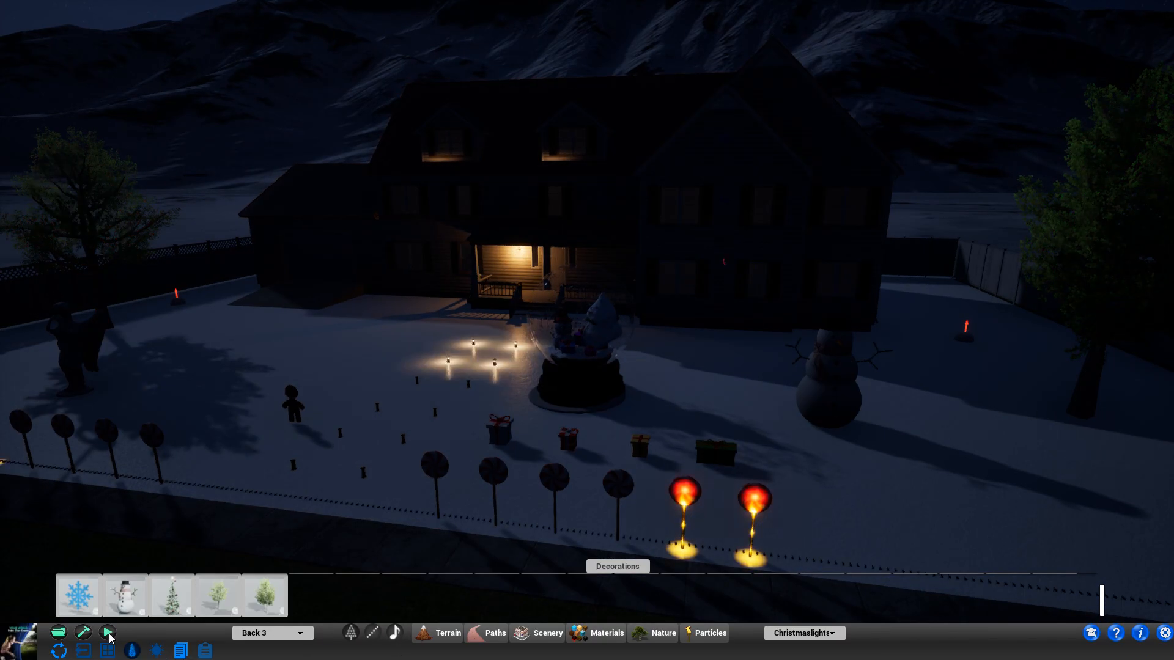
Step: Walk along the street to examine the light show at night, then leave the preview and return the scene to daylight
key("d")
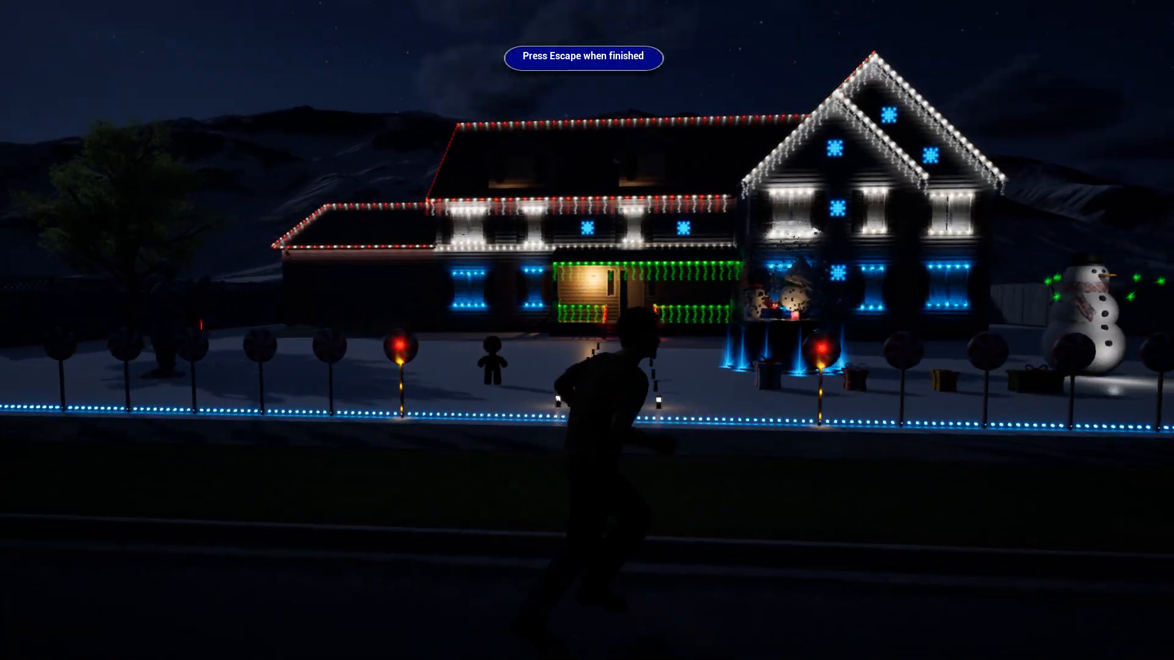
key("s")
key("a")
scroll(587, 330, "up", 5)
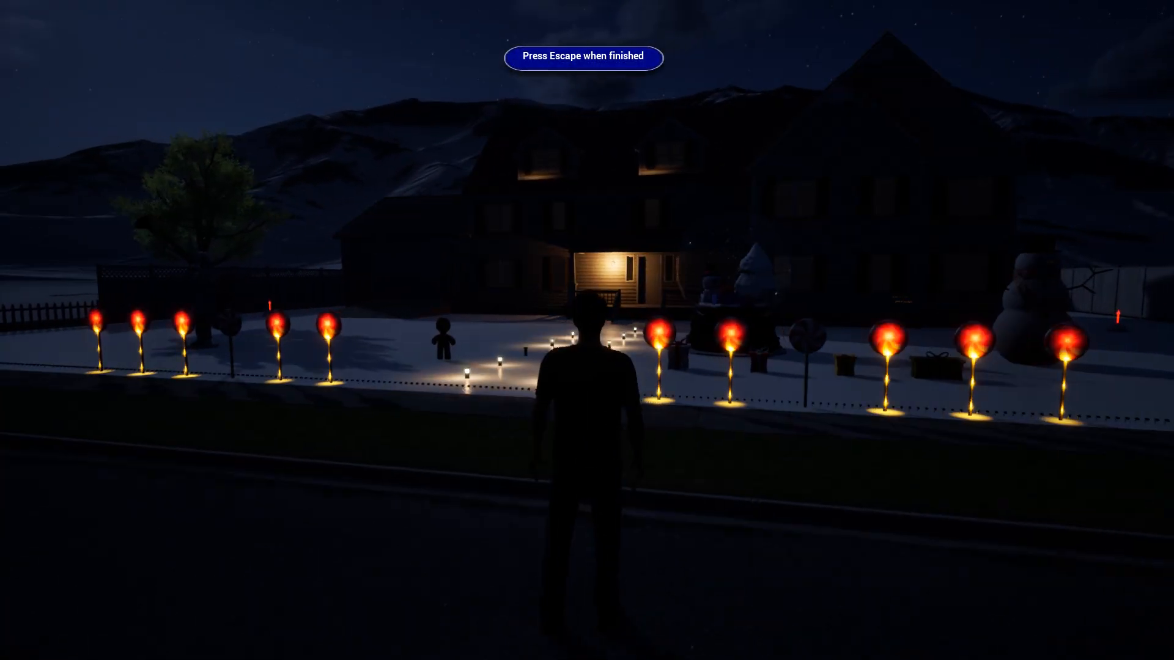
key("s")
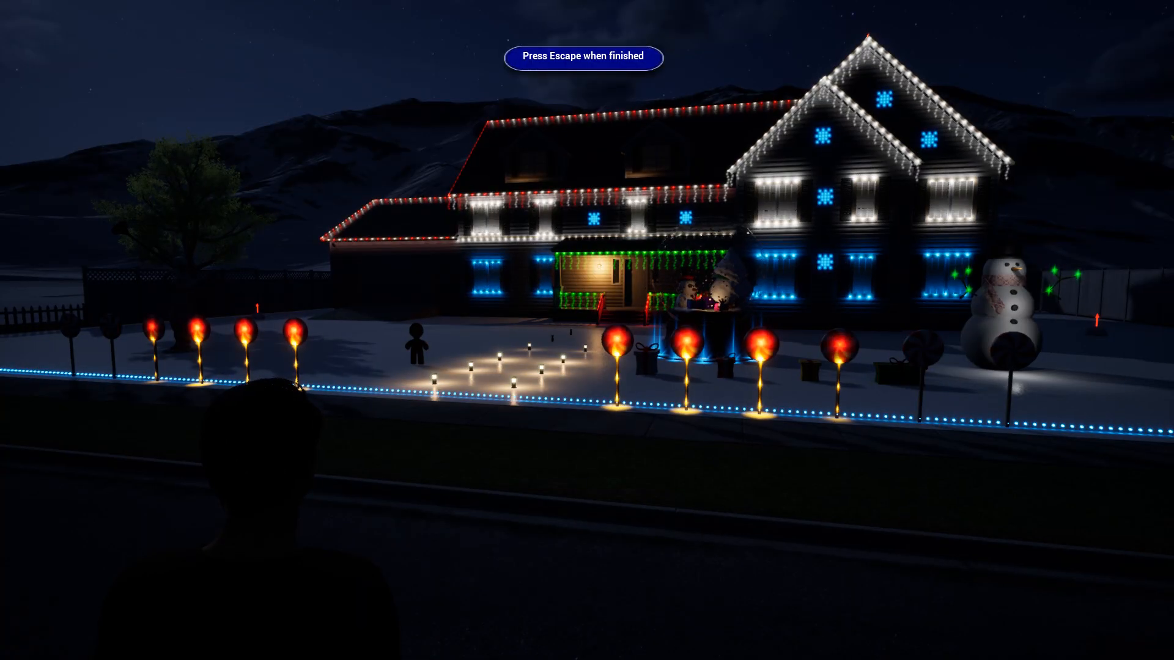
key("d")
key("s")
key("Escape")
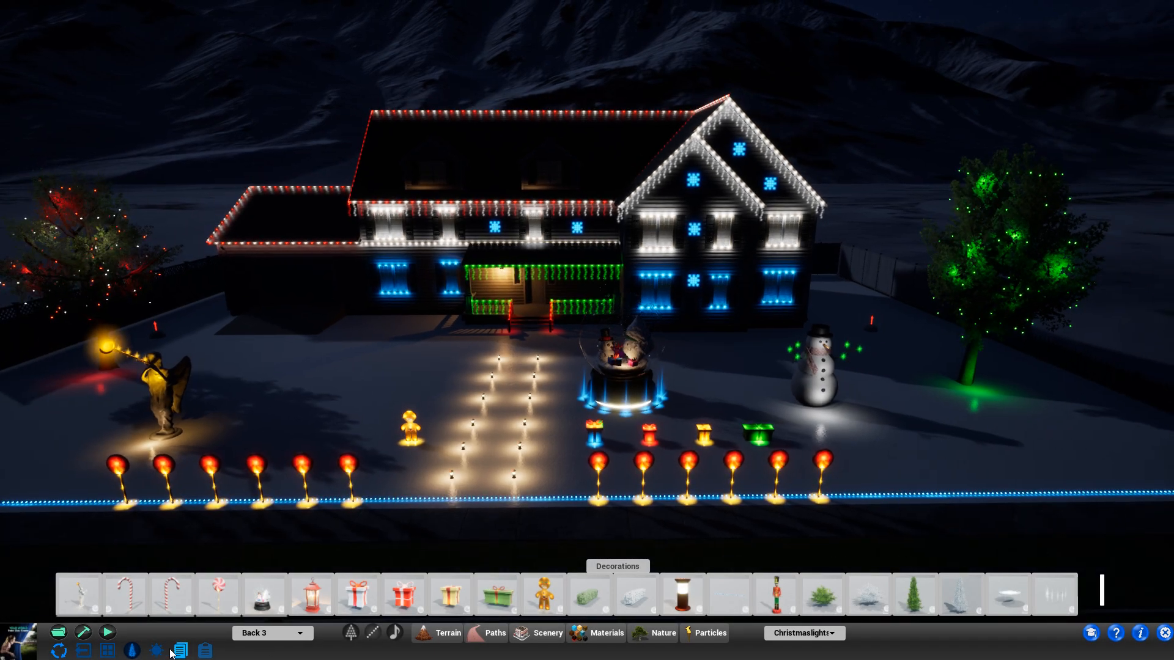
left_click(156, 650)
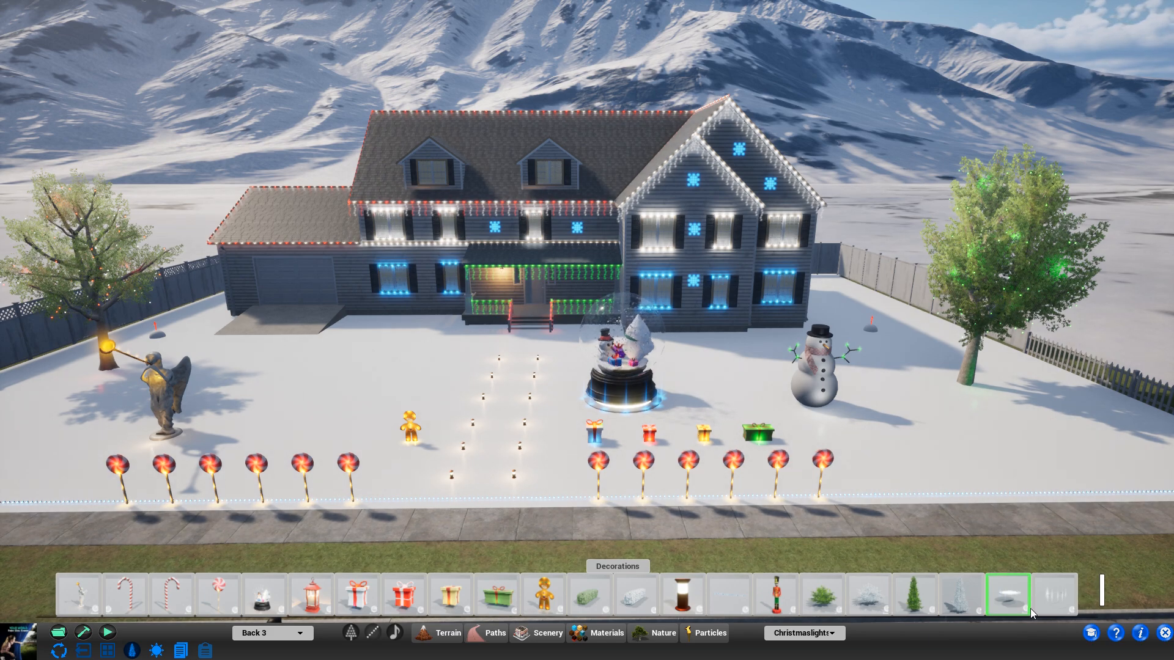
Step: Place two enlarged, decorated Christmas trees in the yard, one in front of the garage and one between the snow globe and snowman
scroll(560, 598, "down", 1)
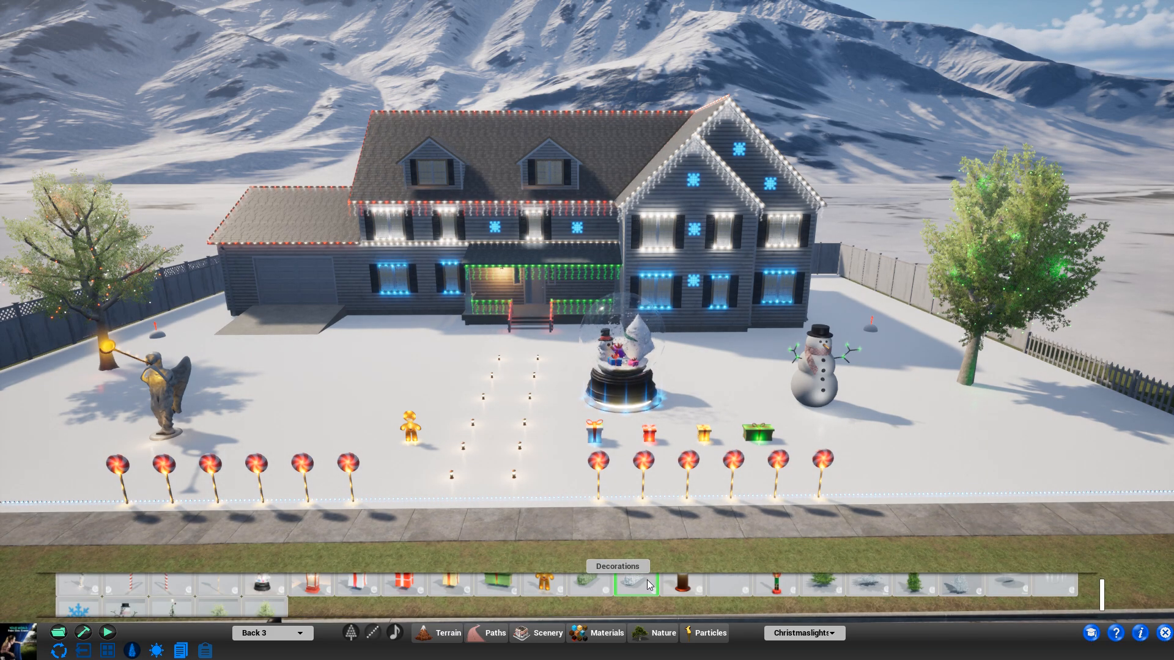
scroll(275, 596, "down", 1)
left_click_drag(171, 601, 278, 398)
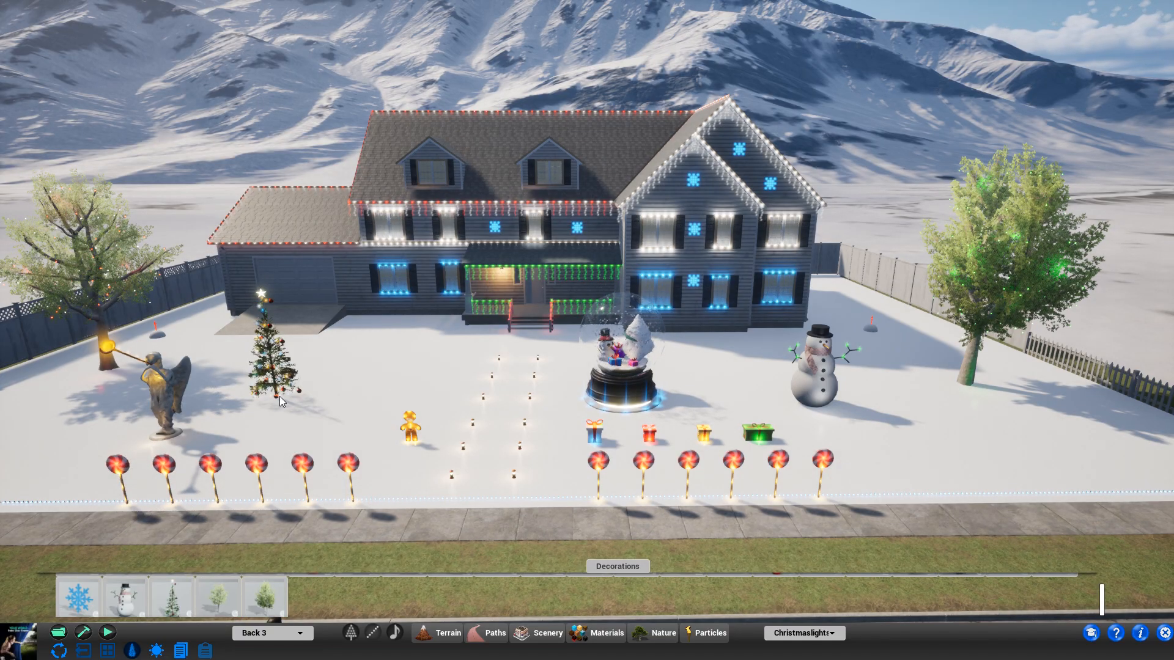
scroll(279, 397, "up", 3)
left_click(275, 376)
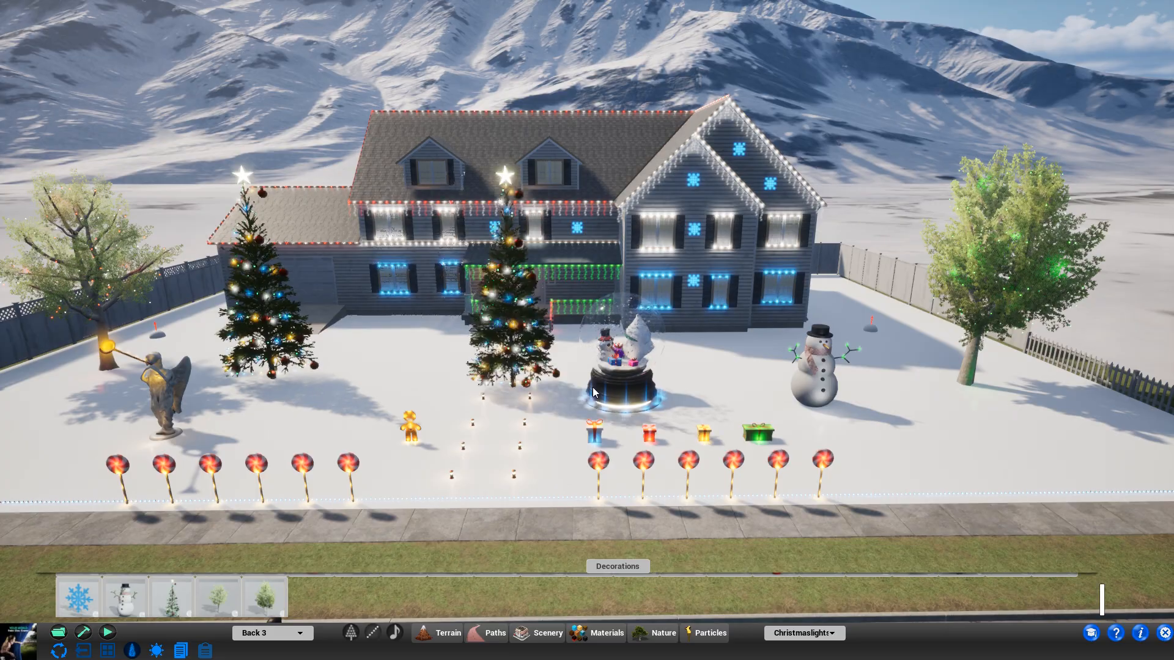
left_click(753, 366)
Step: Plant a row of six scaled-down snowy white trees along the sidewalk in front of the lollipops on the snow globe's side
scroll(273, 607, "up", 1)
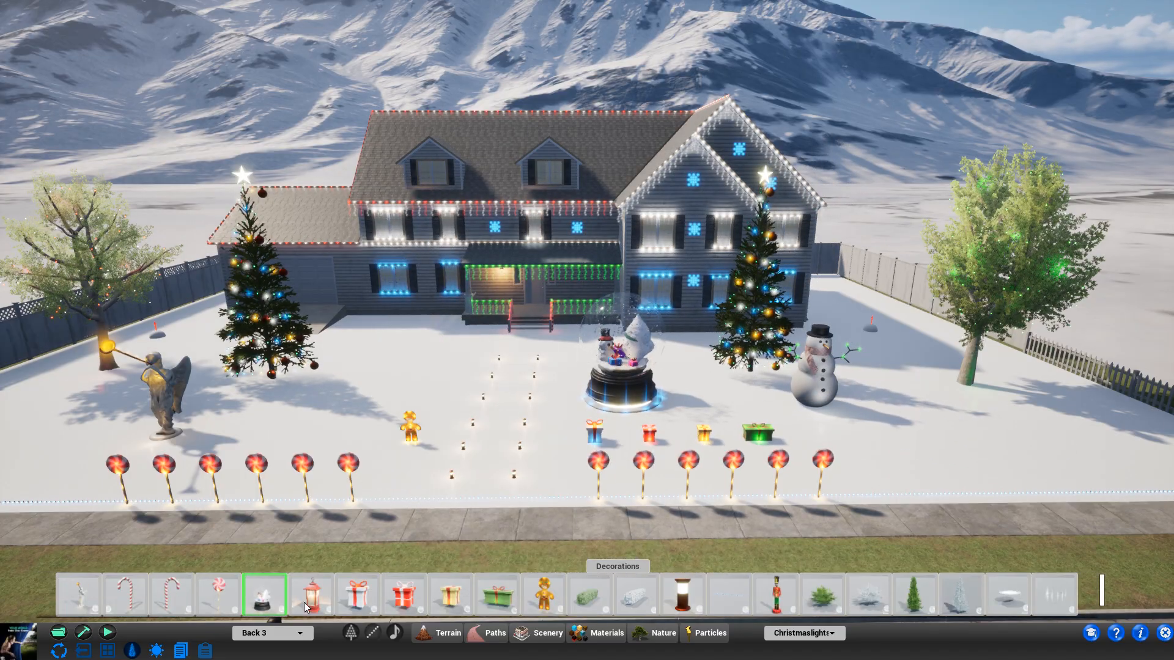
left_click(967, 594)
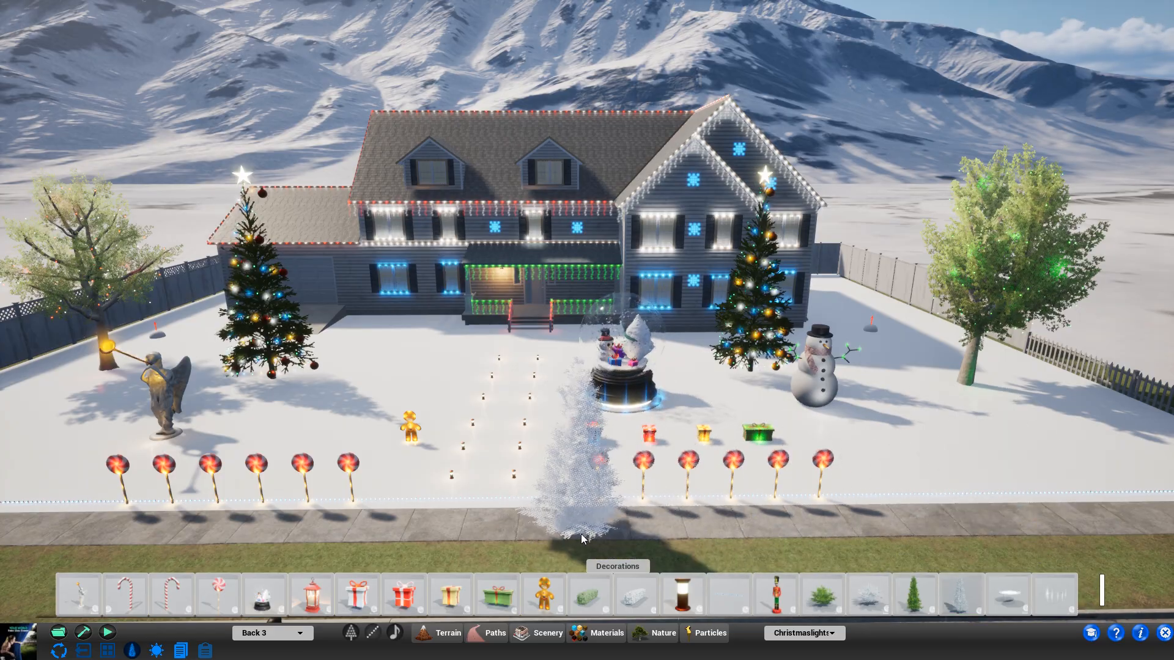
left_click(598, 540)
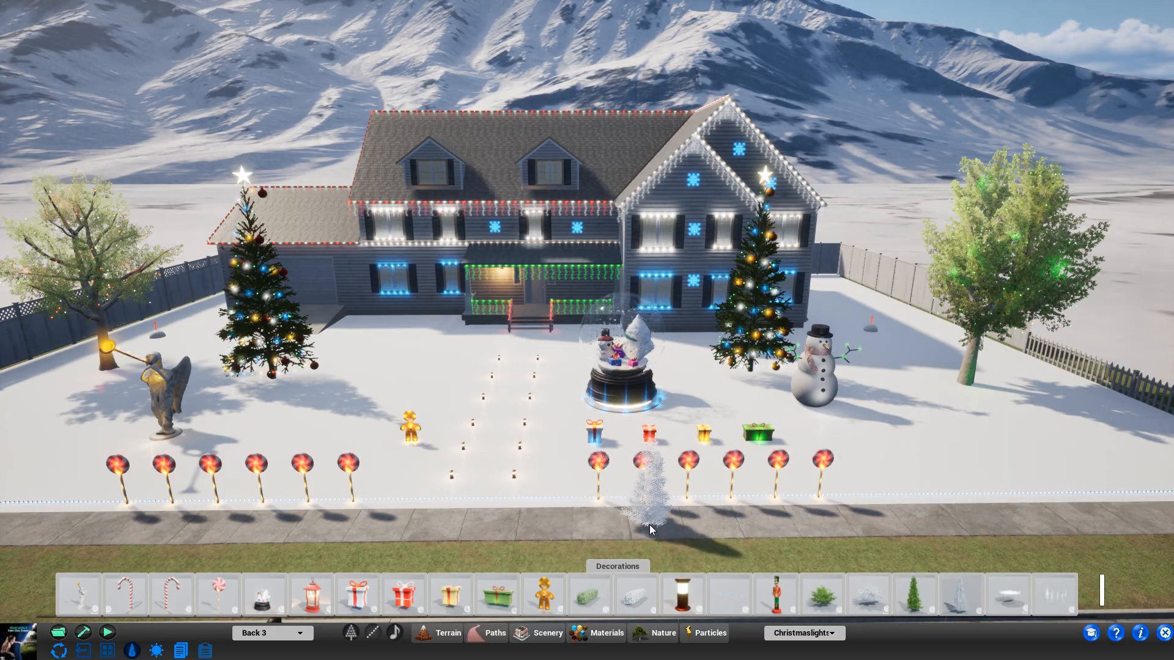
left_click(653, 535)
left_click(709, 533)
left_click(761, 536)
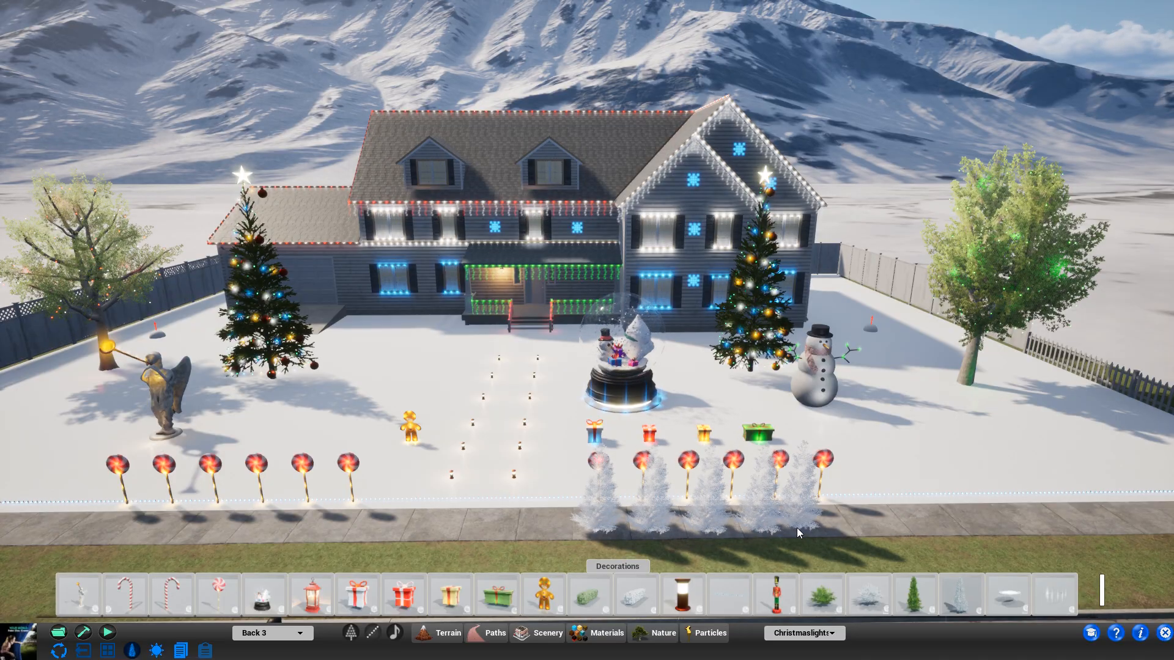
left_click(819, 529)
left_click(874, 528)
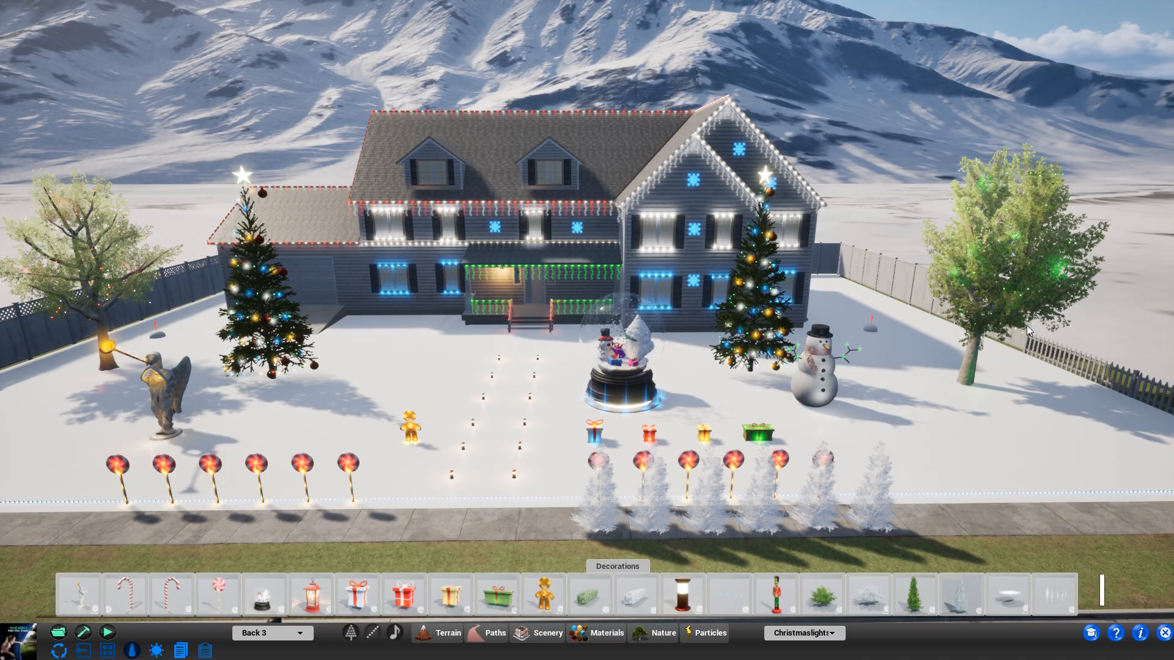